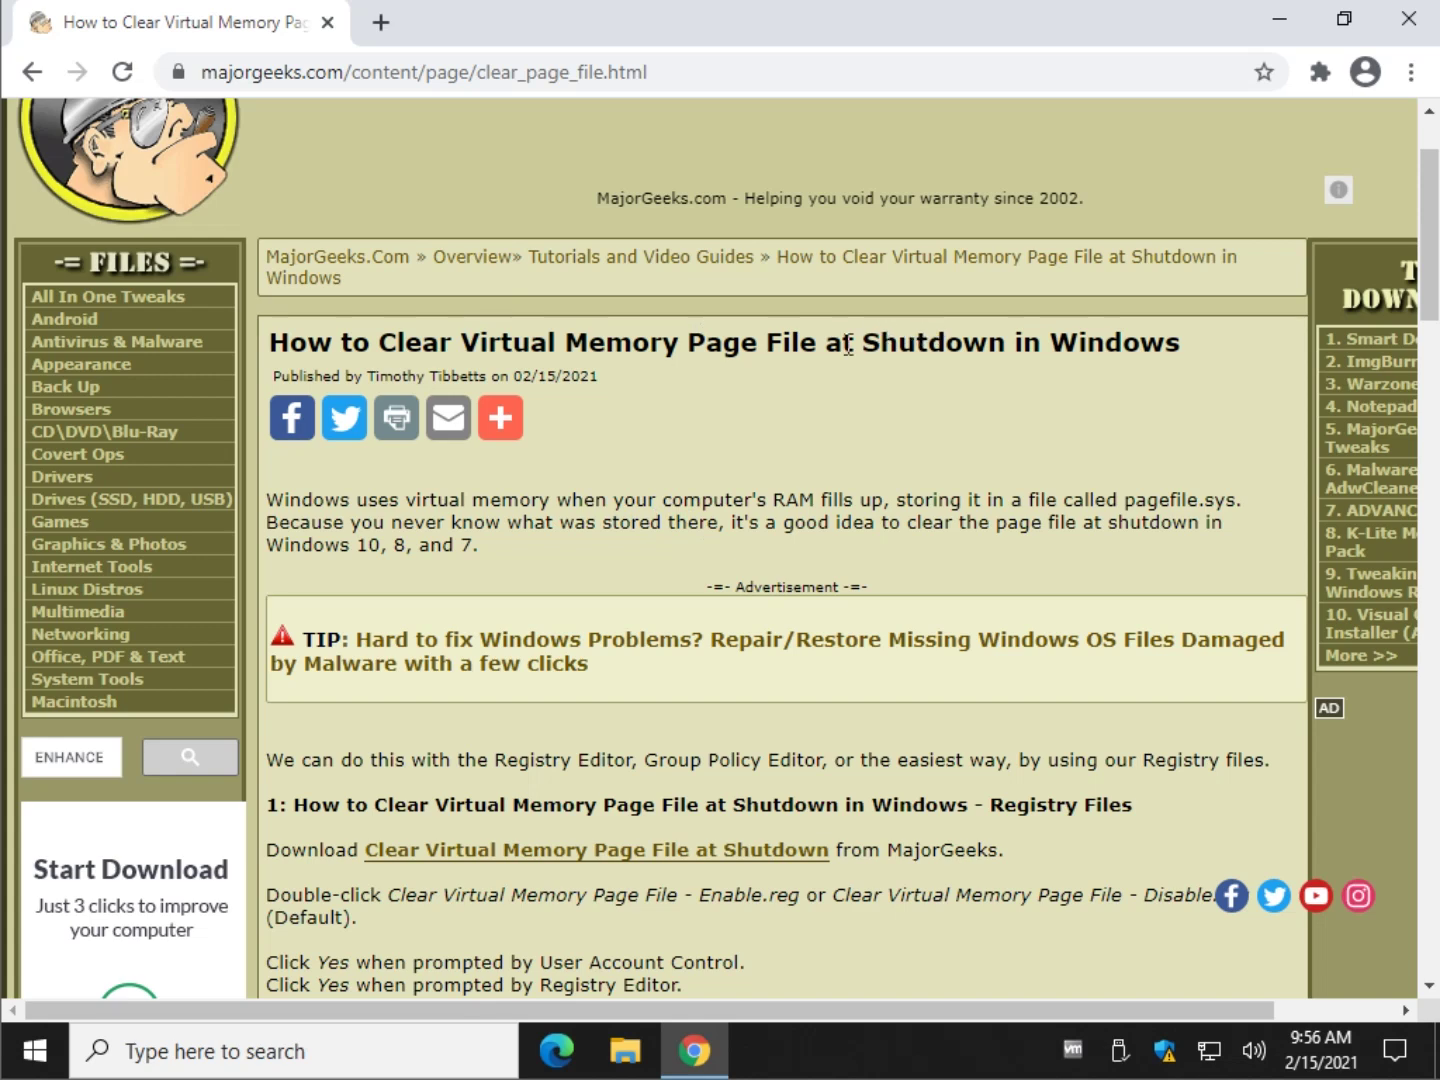
Untick 'Hide protected operating system files' in File Explorer's Folder Options and confirm with Yes.
drag(735, 500, 735, 521)
click(735, 521)
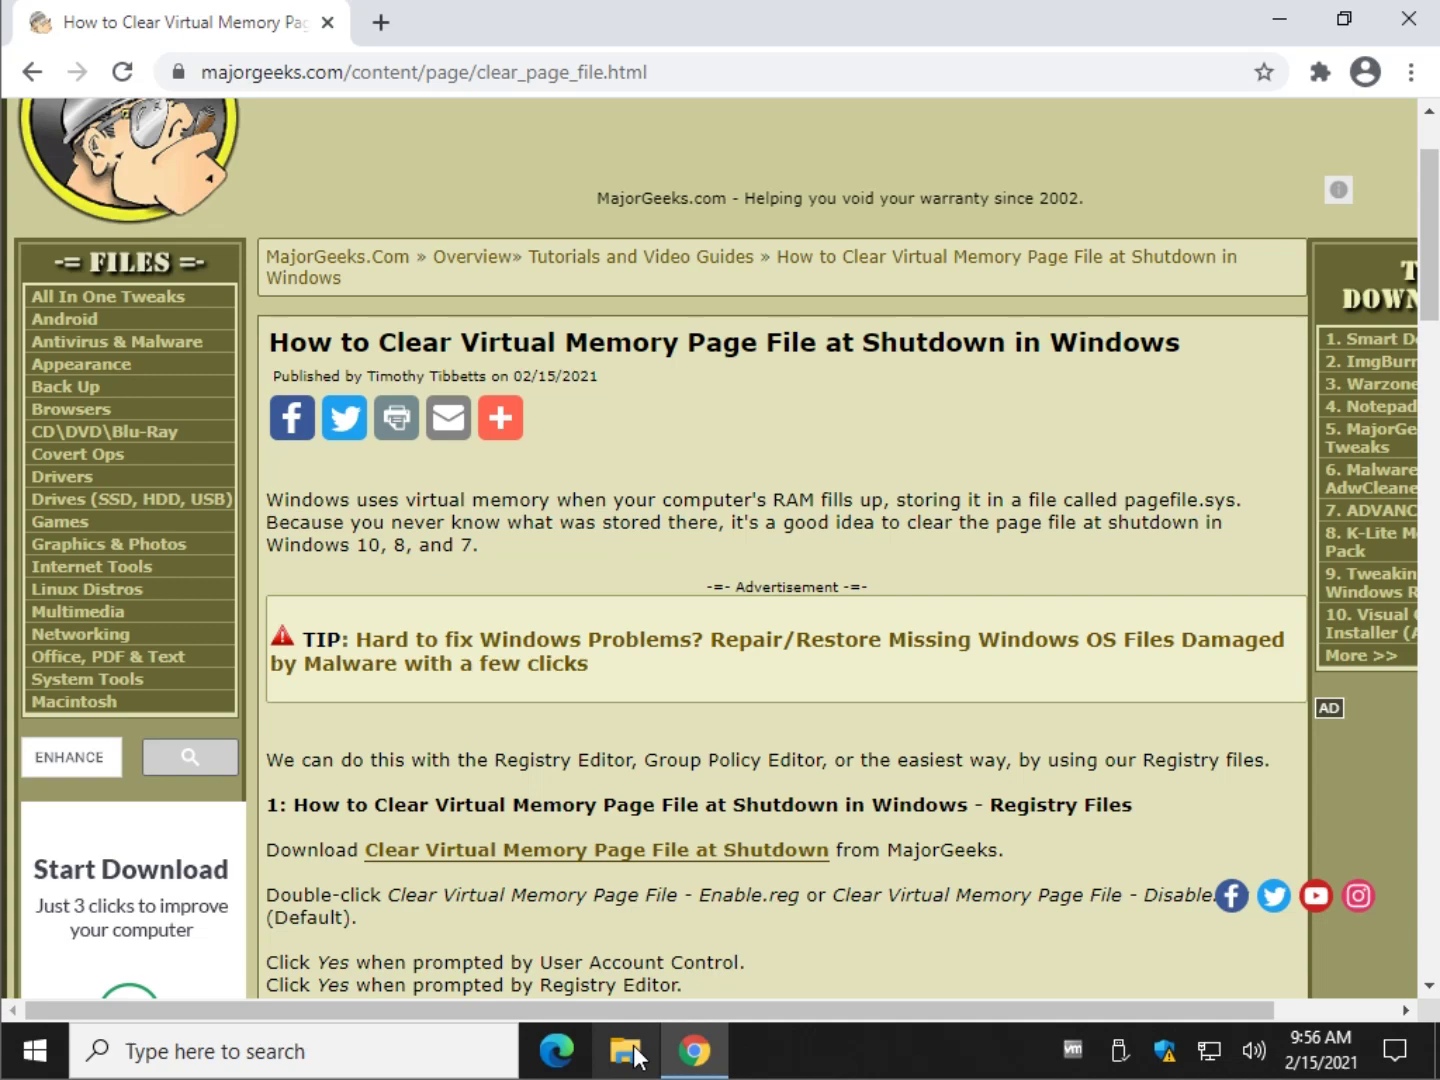
click(625, 1050)
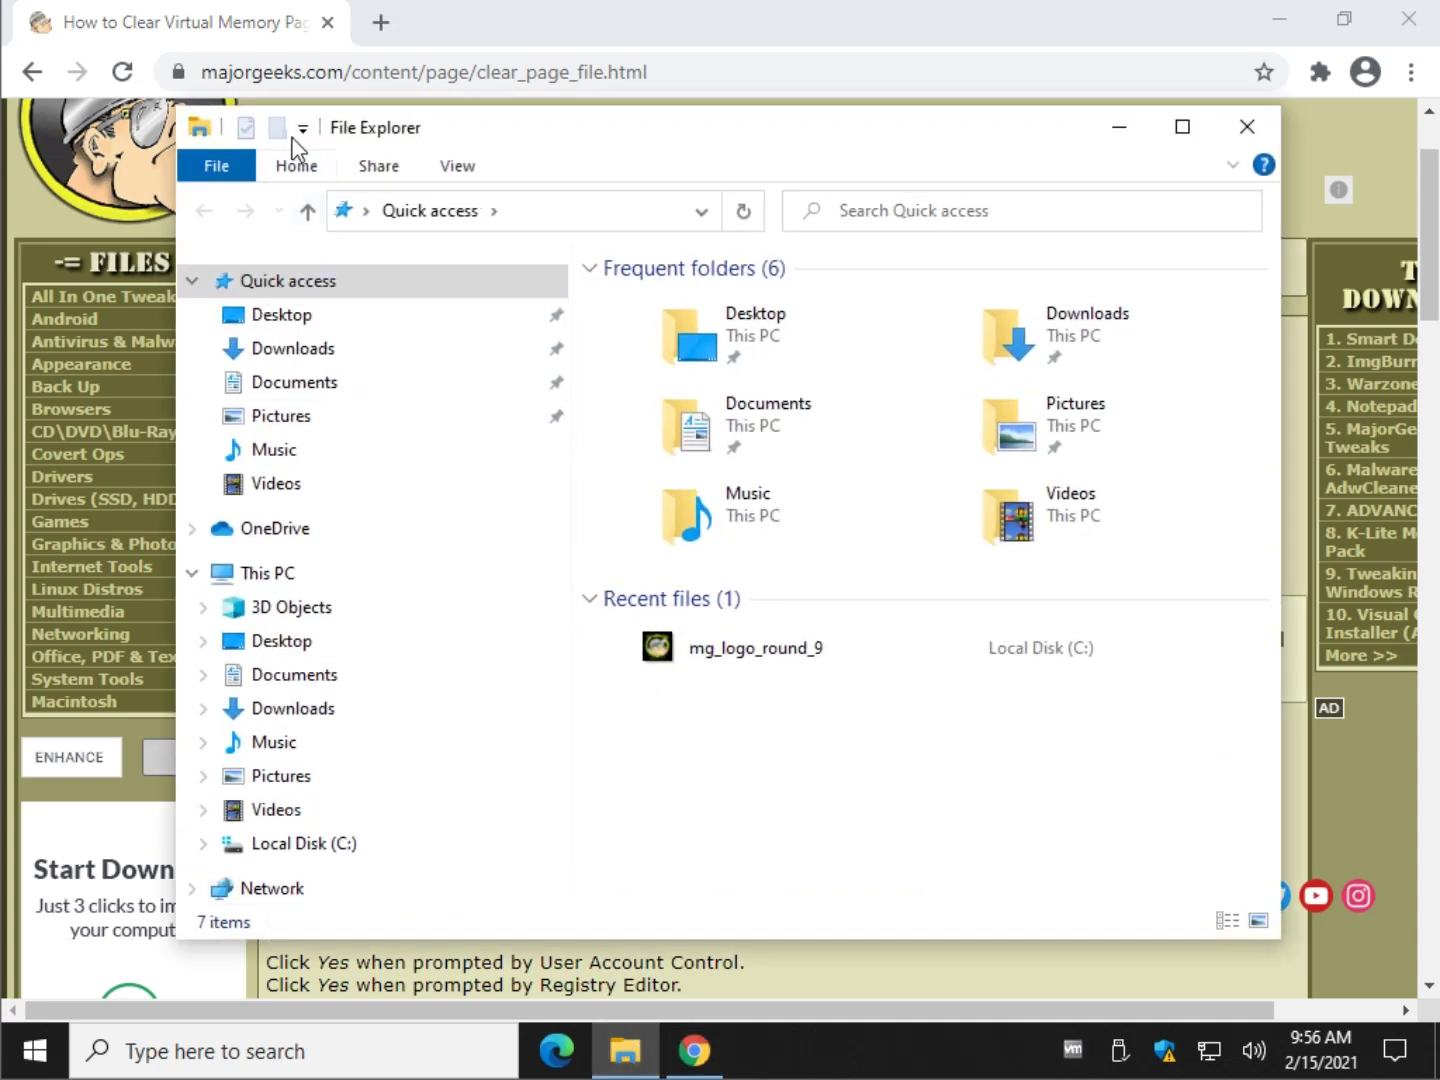
click(458, 167)
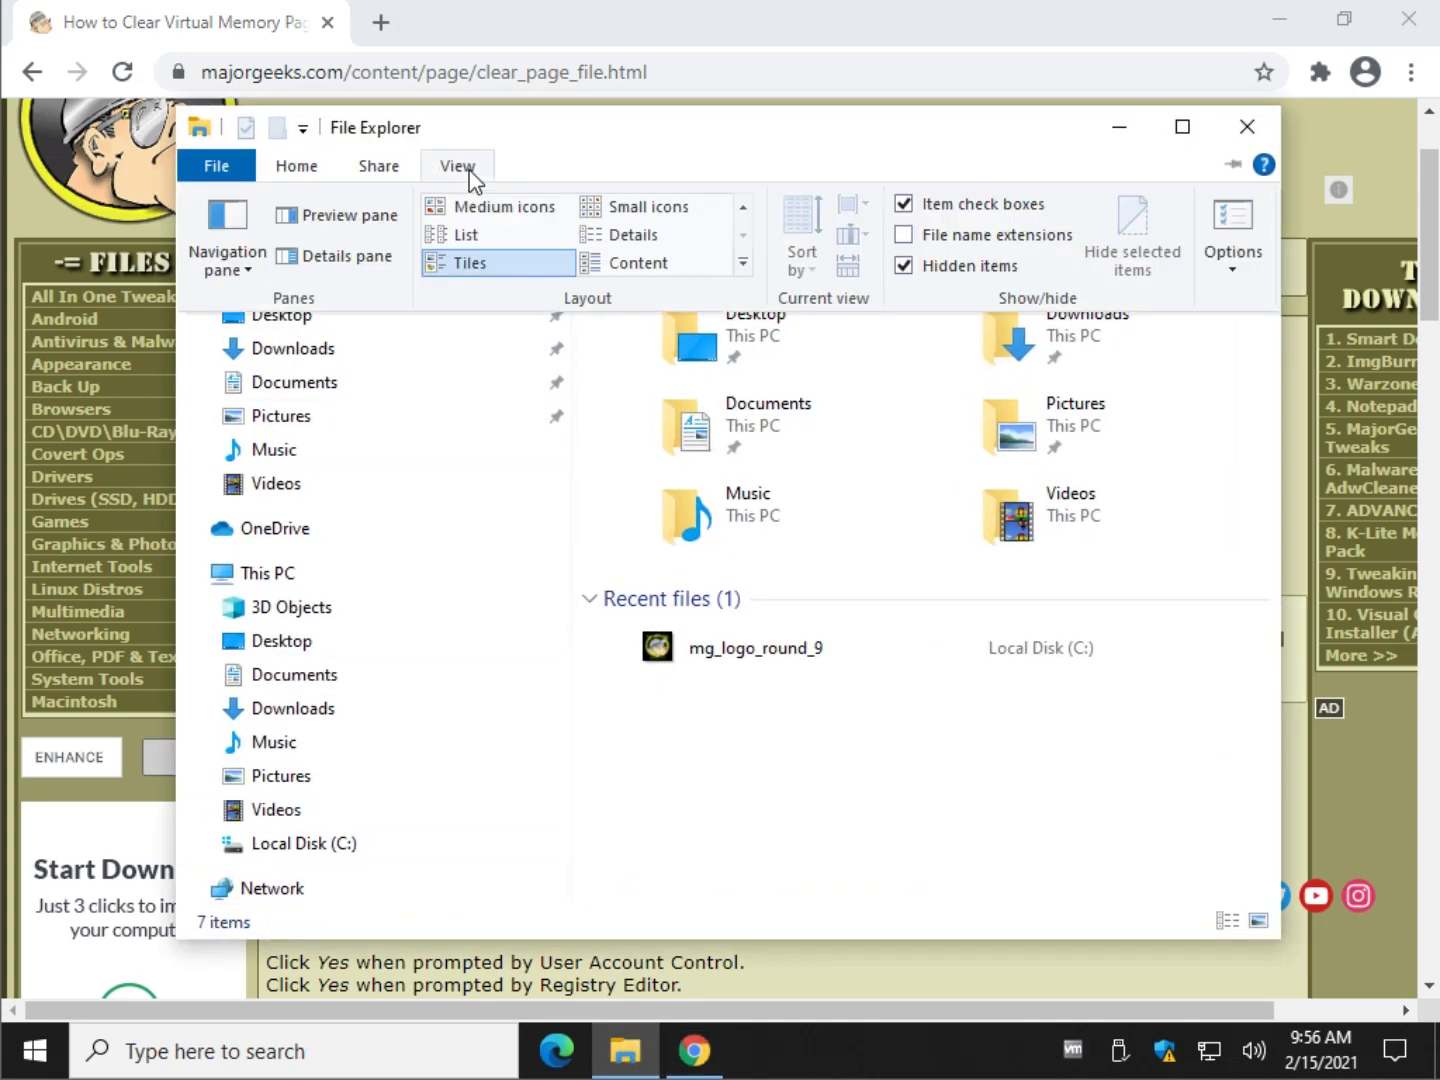
click(1240, 246)
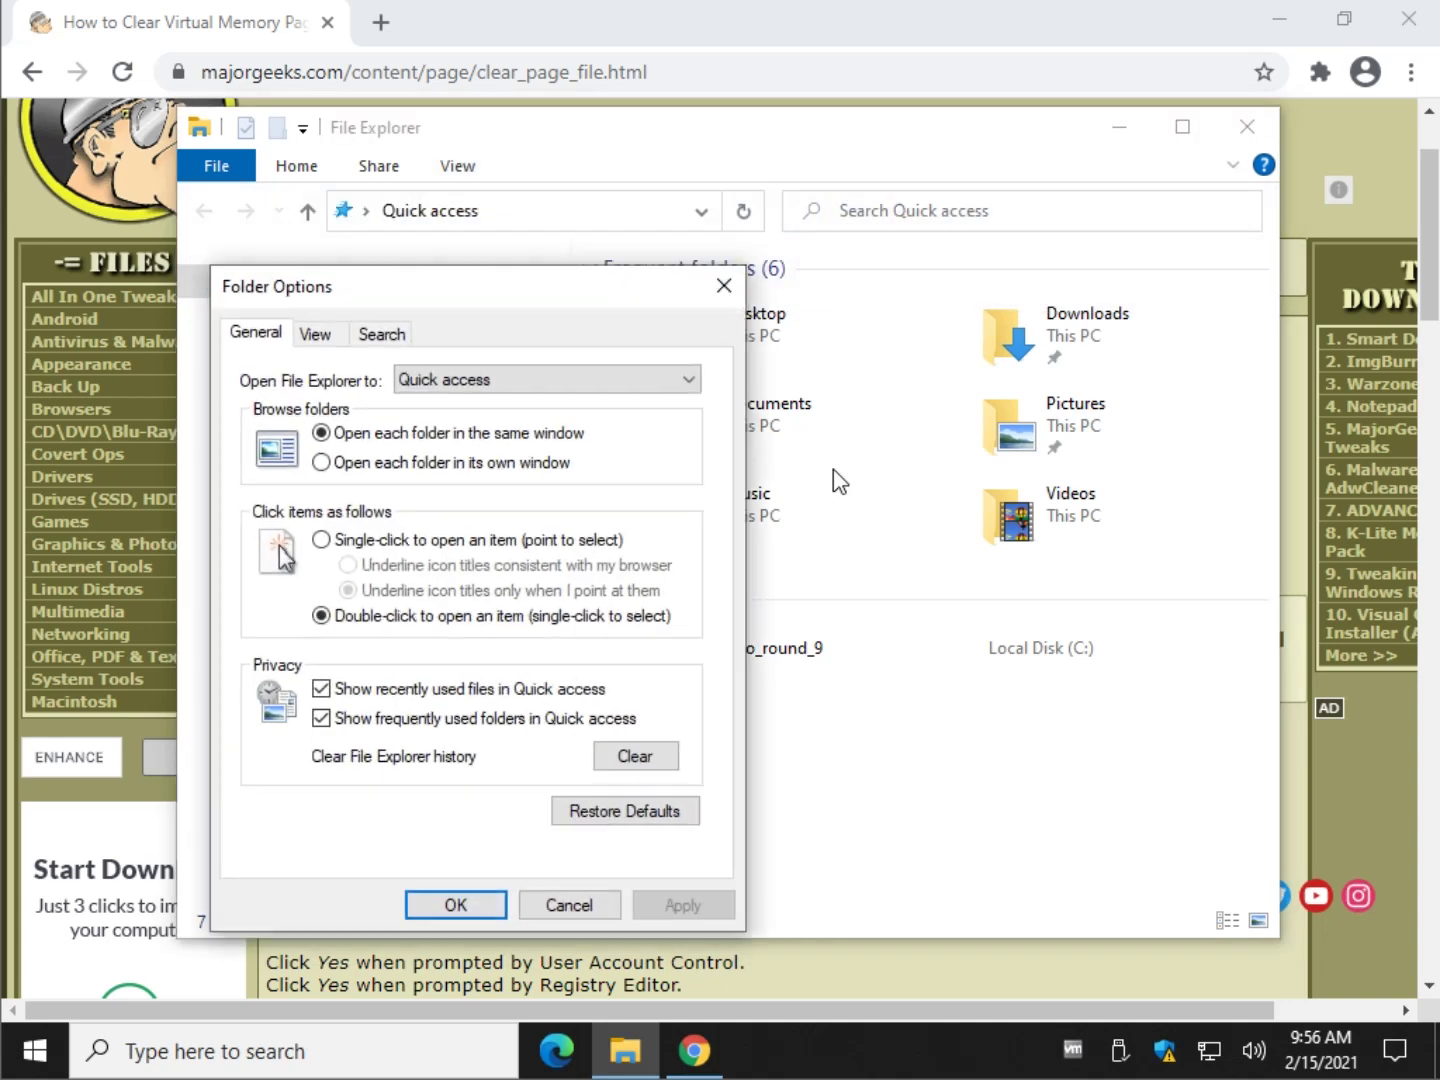
click(314, 340)
scroll(532, 723, down, 2)
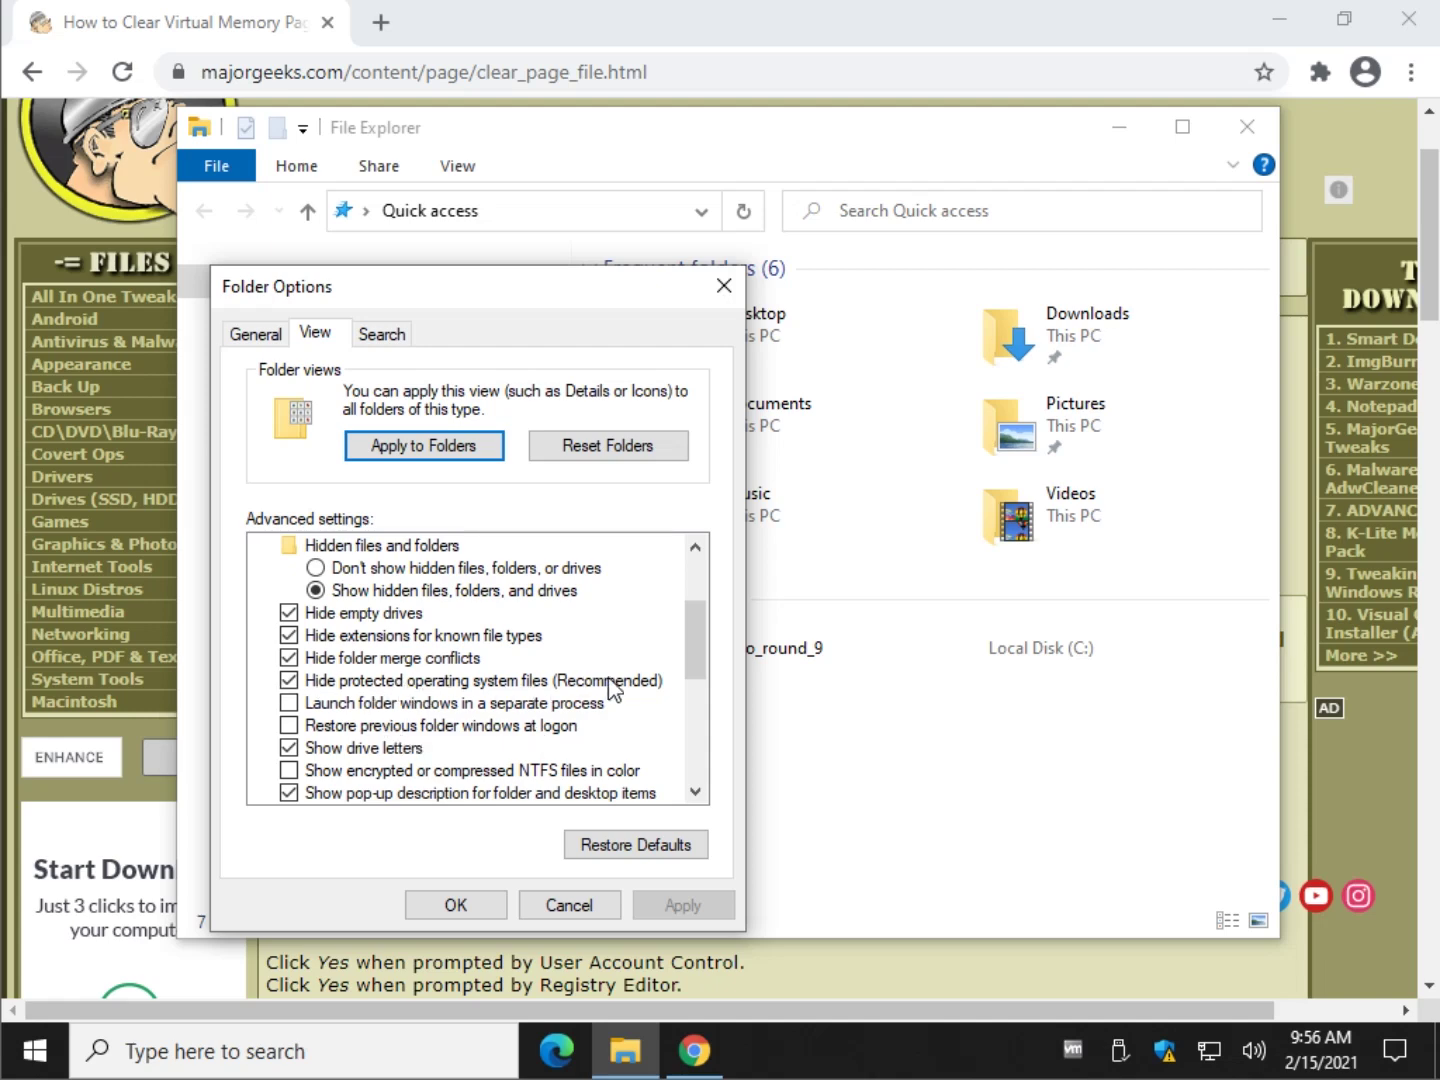
click(291, 679)
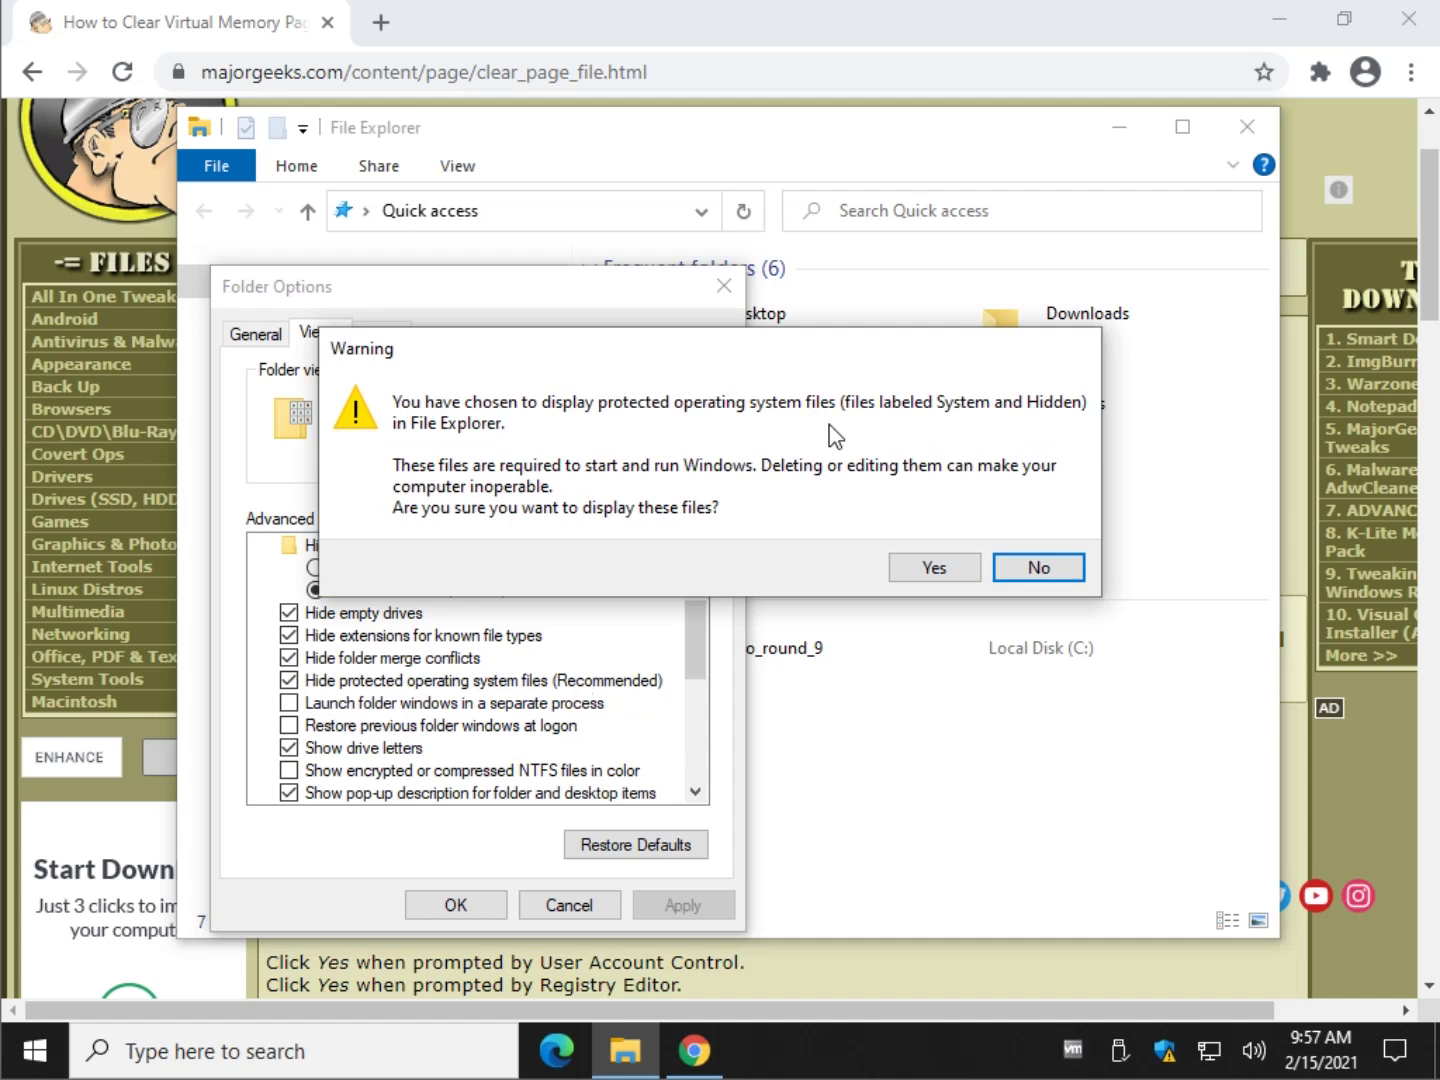
click(947, 574)
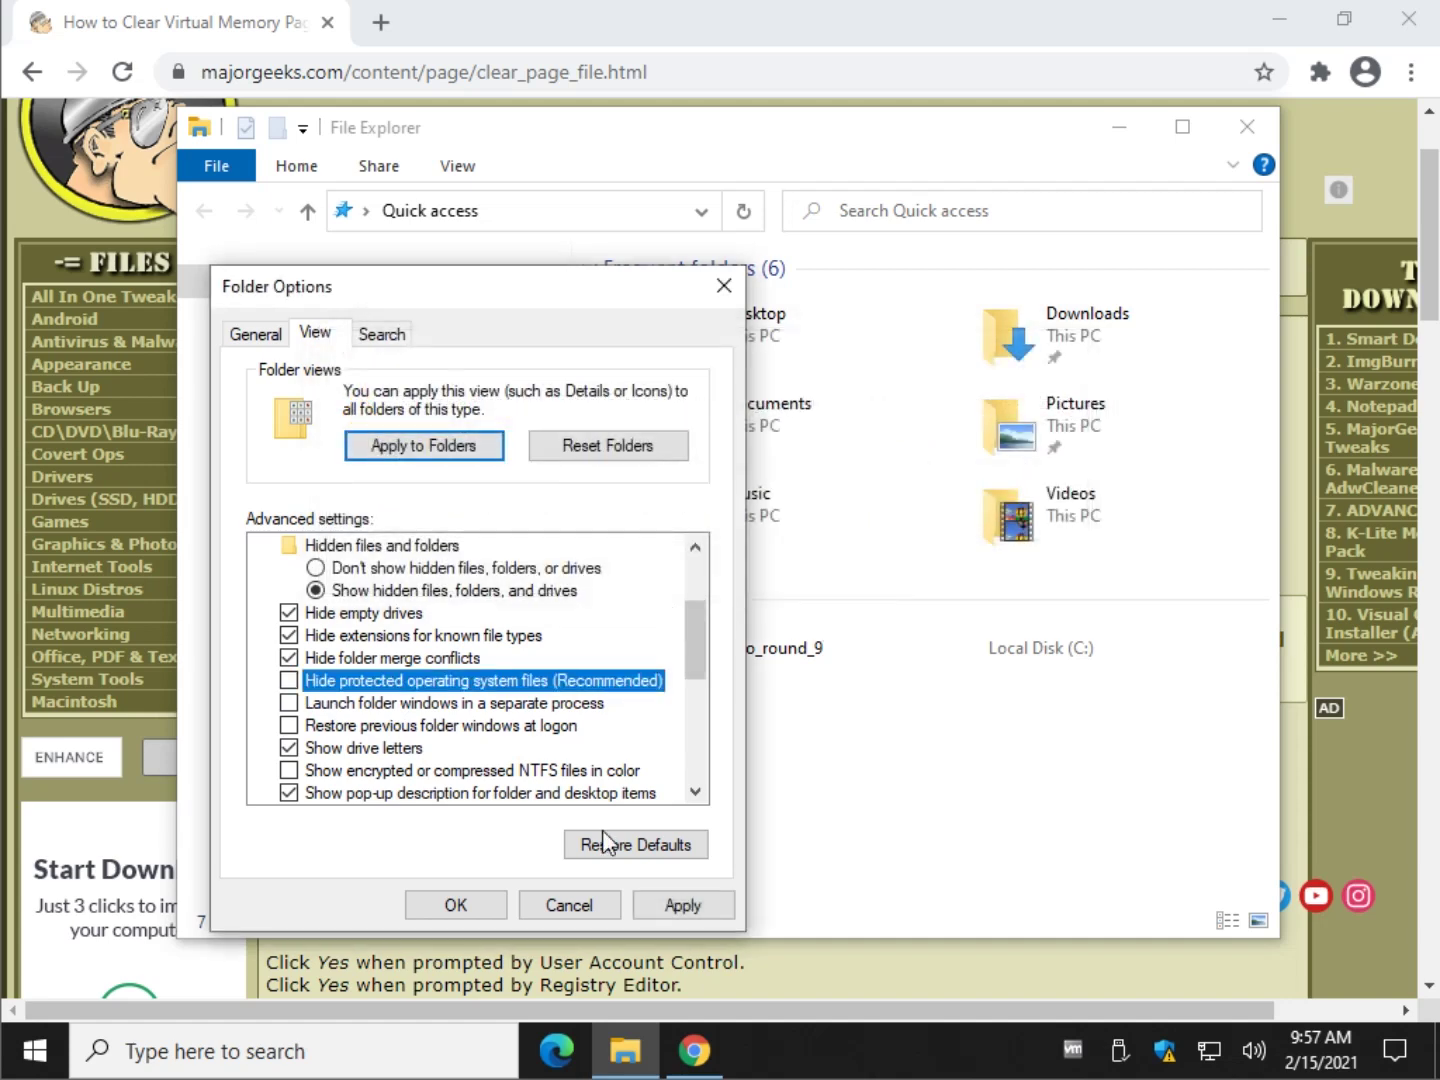
click(440, 906)
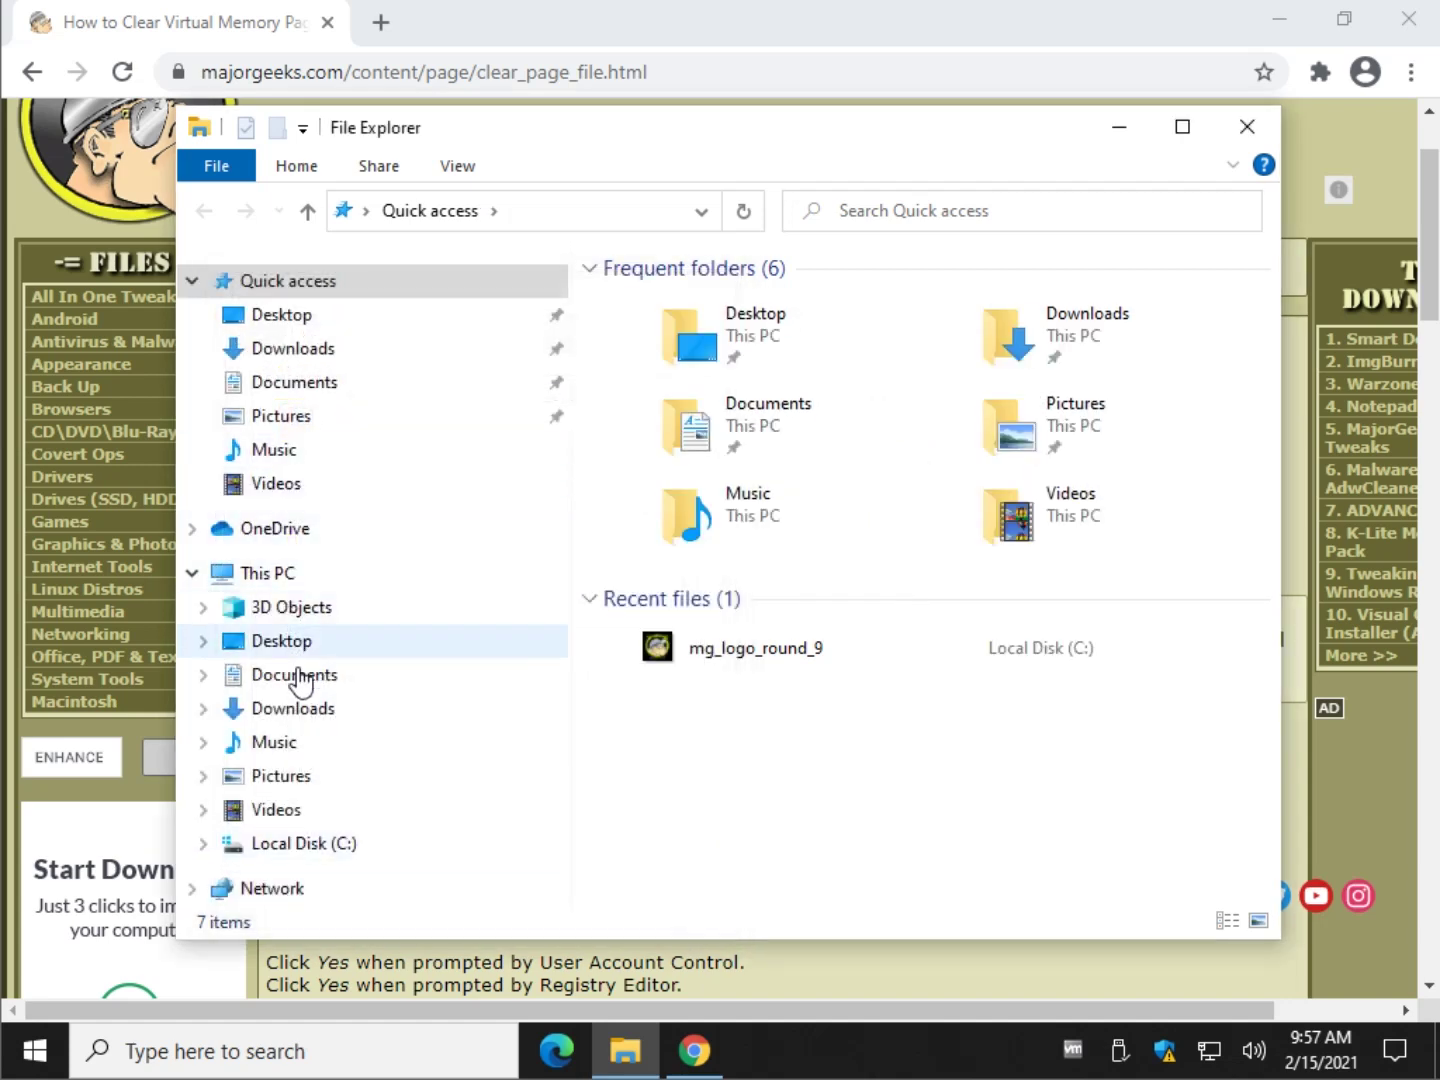
Open Local Disk (C:) and select pagefile.sys to show its 1.37 GB size.
click(301, 844)
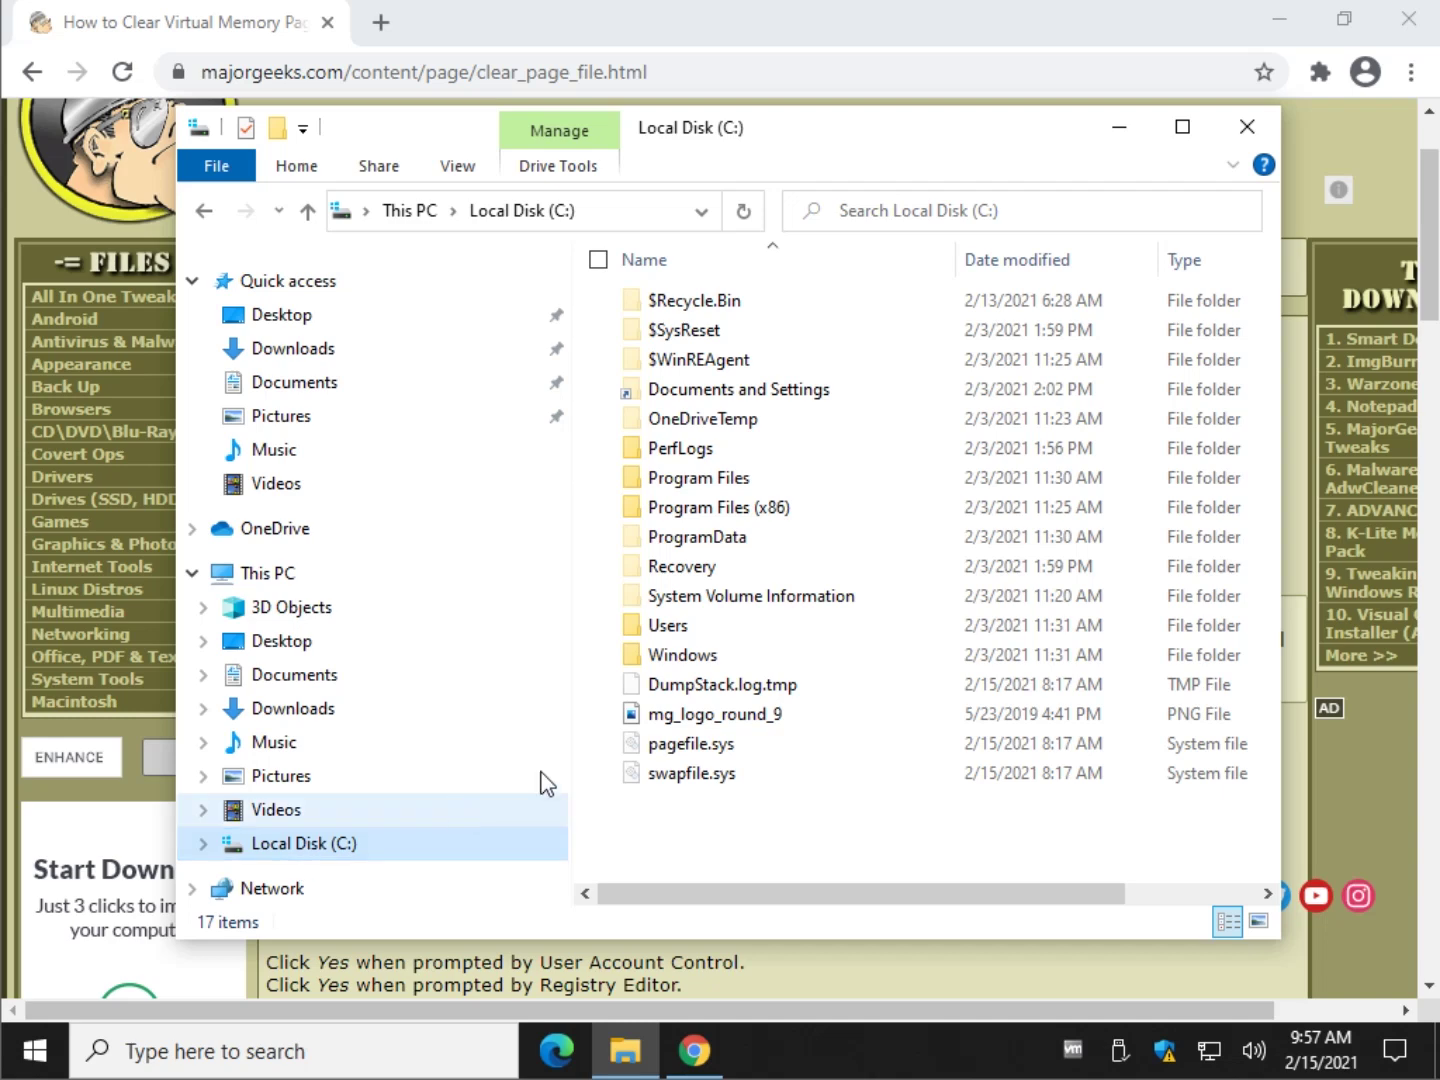
click(689, 749)
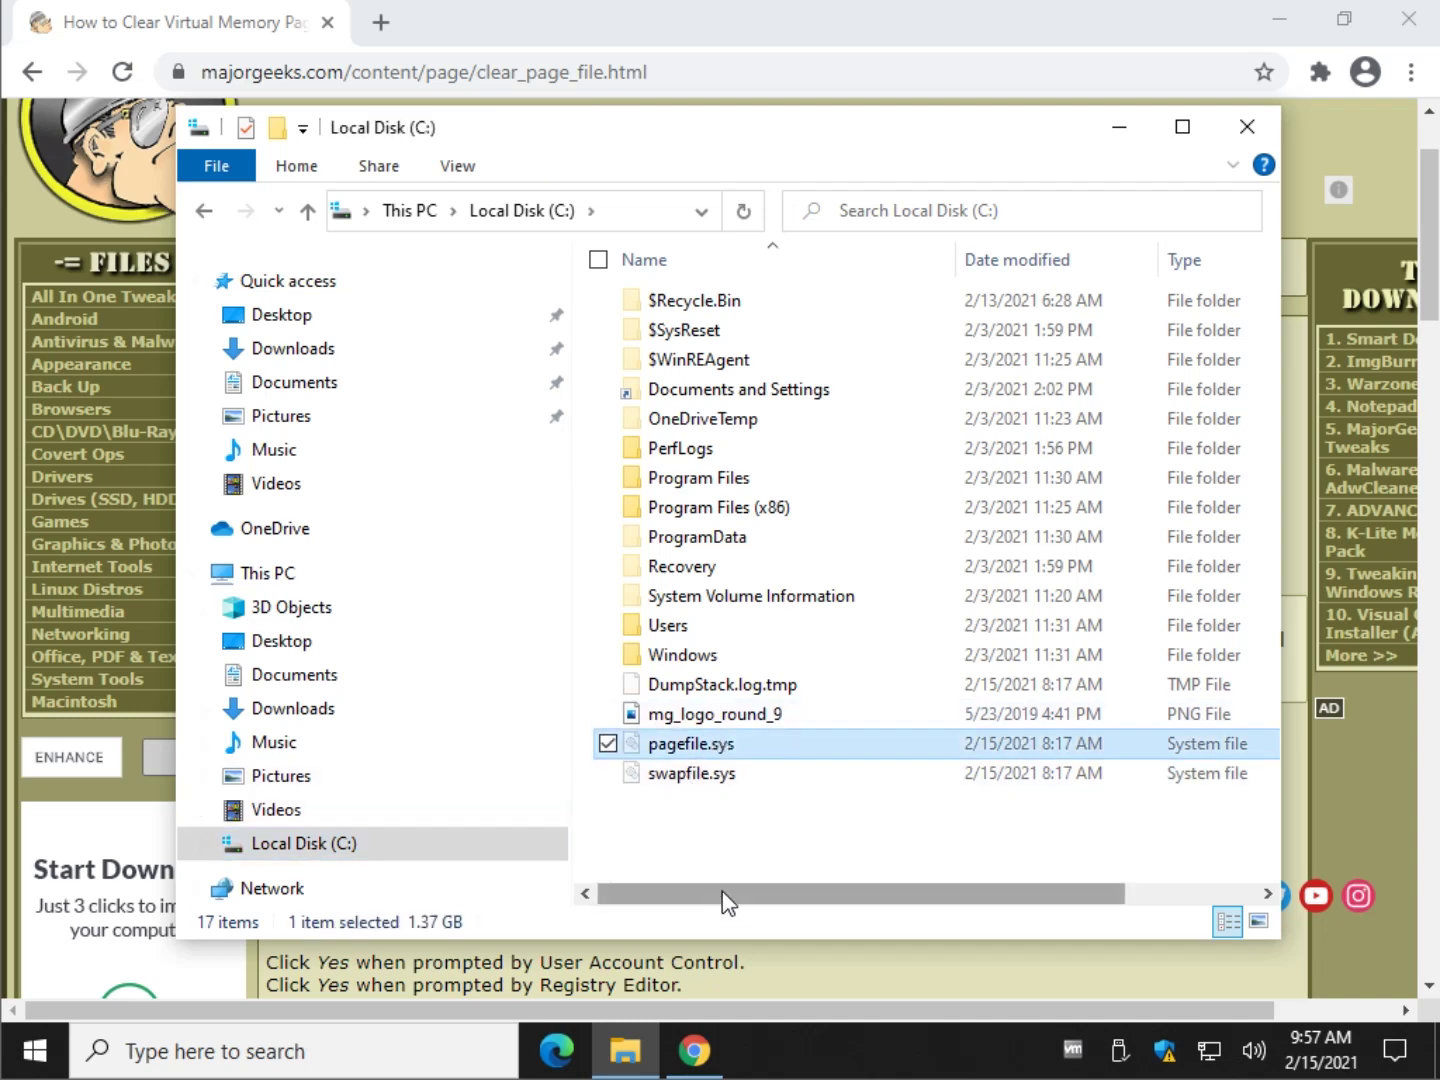
drag(726, 900, 660, 880)
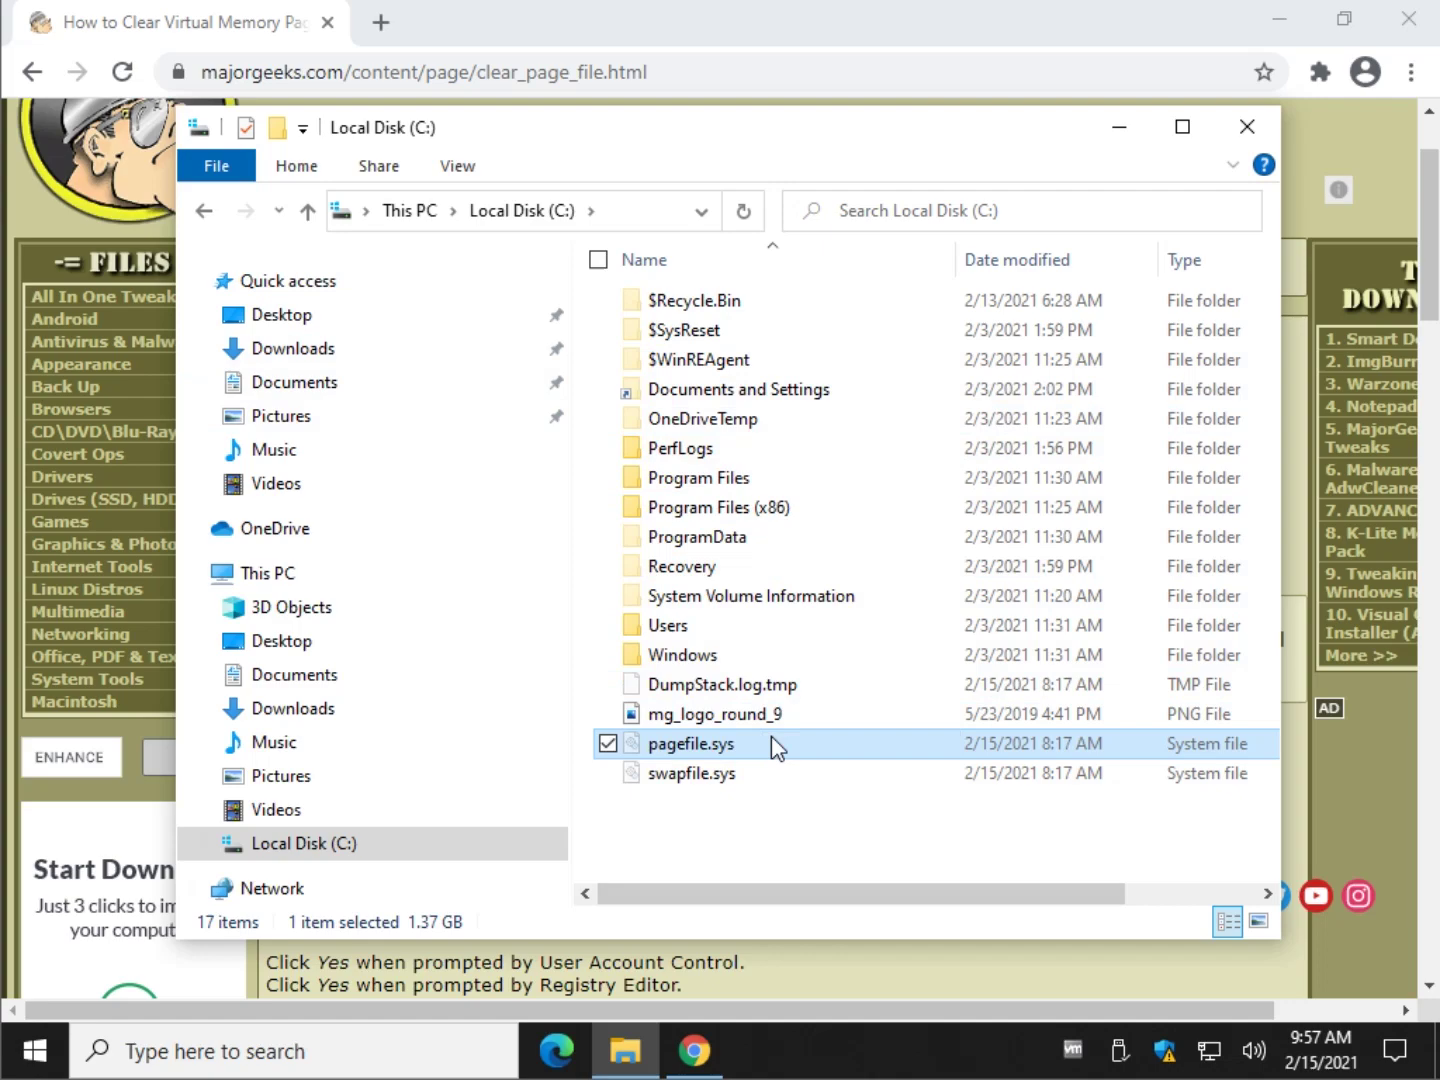
Close File Explorer and scroll the article to the Enable.reg and Disable.reg file names.
click(1246, 130)
scroll(581, 630, down, 2)
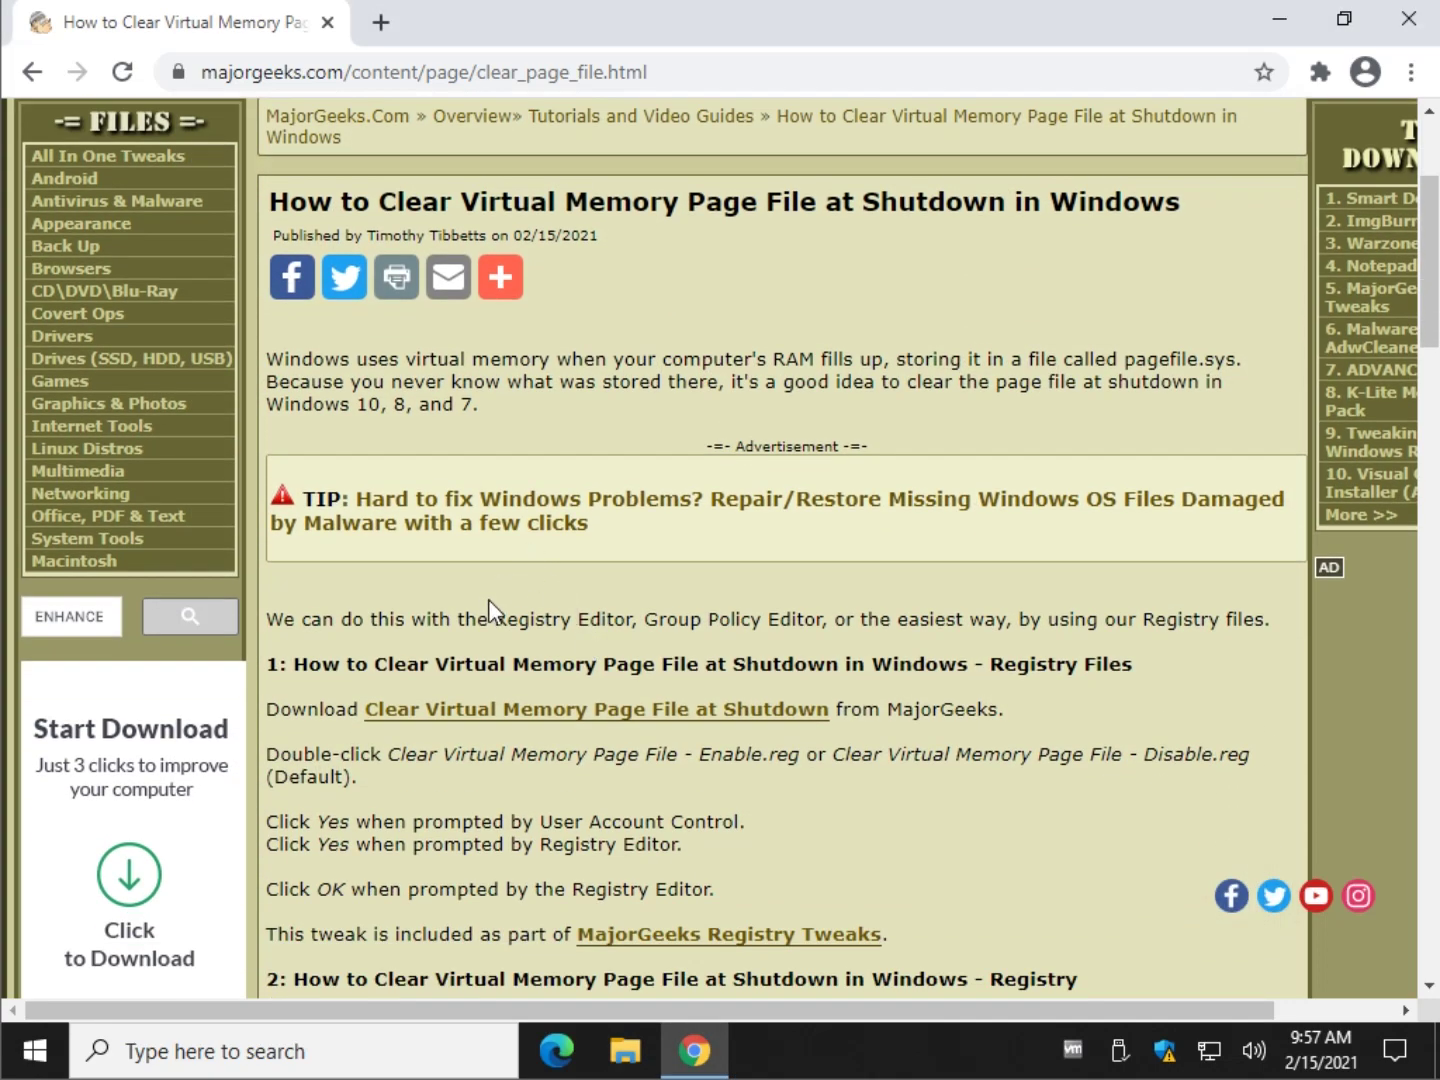
scroll(463, 569, down, 1)
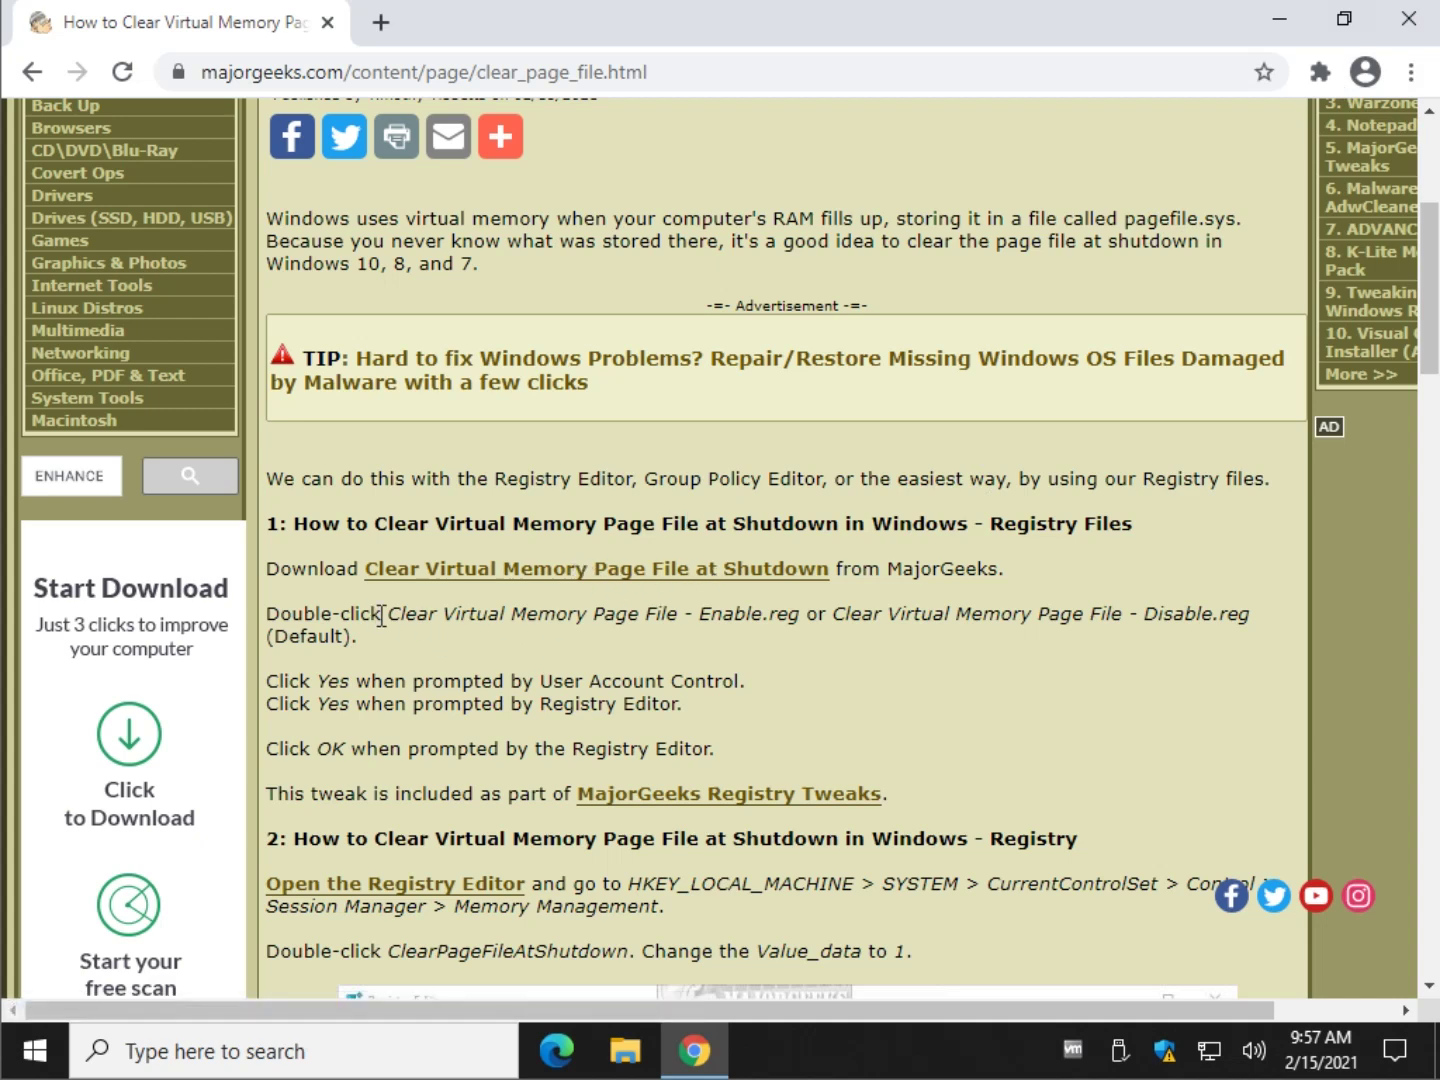
drag(510, 620, 697, 613)
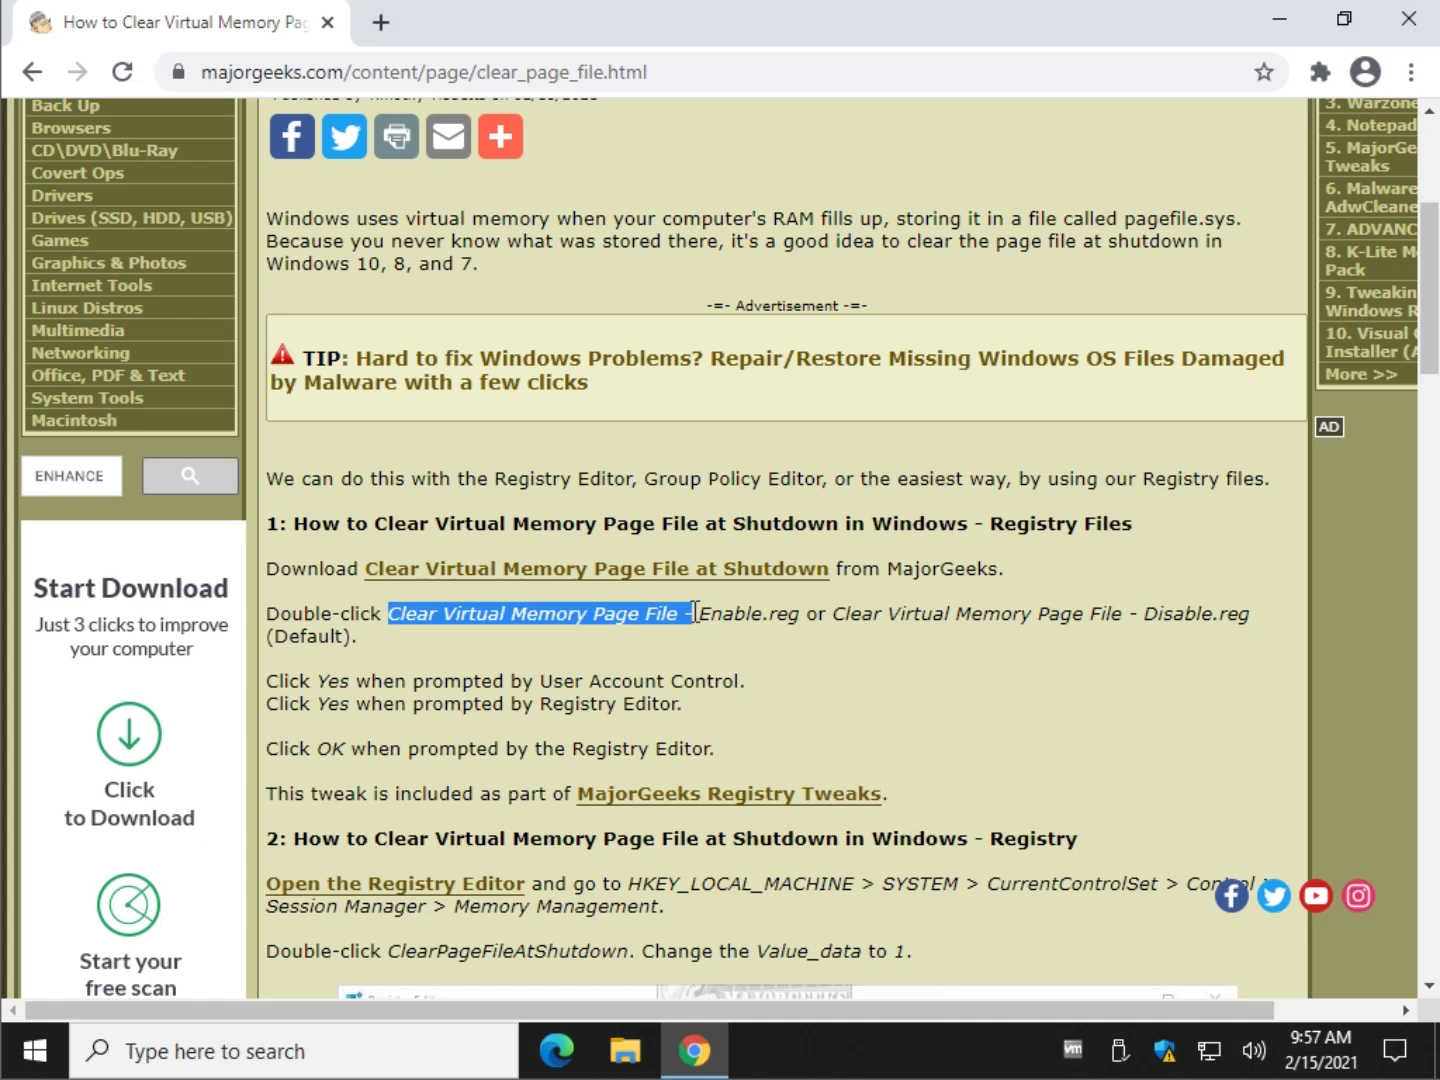
click(722, 623)
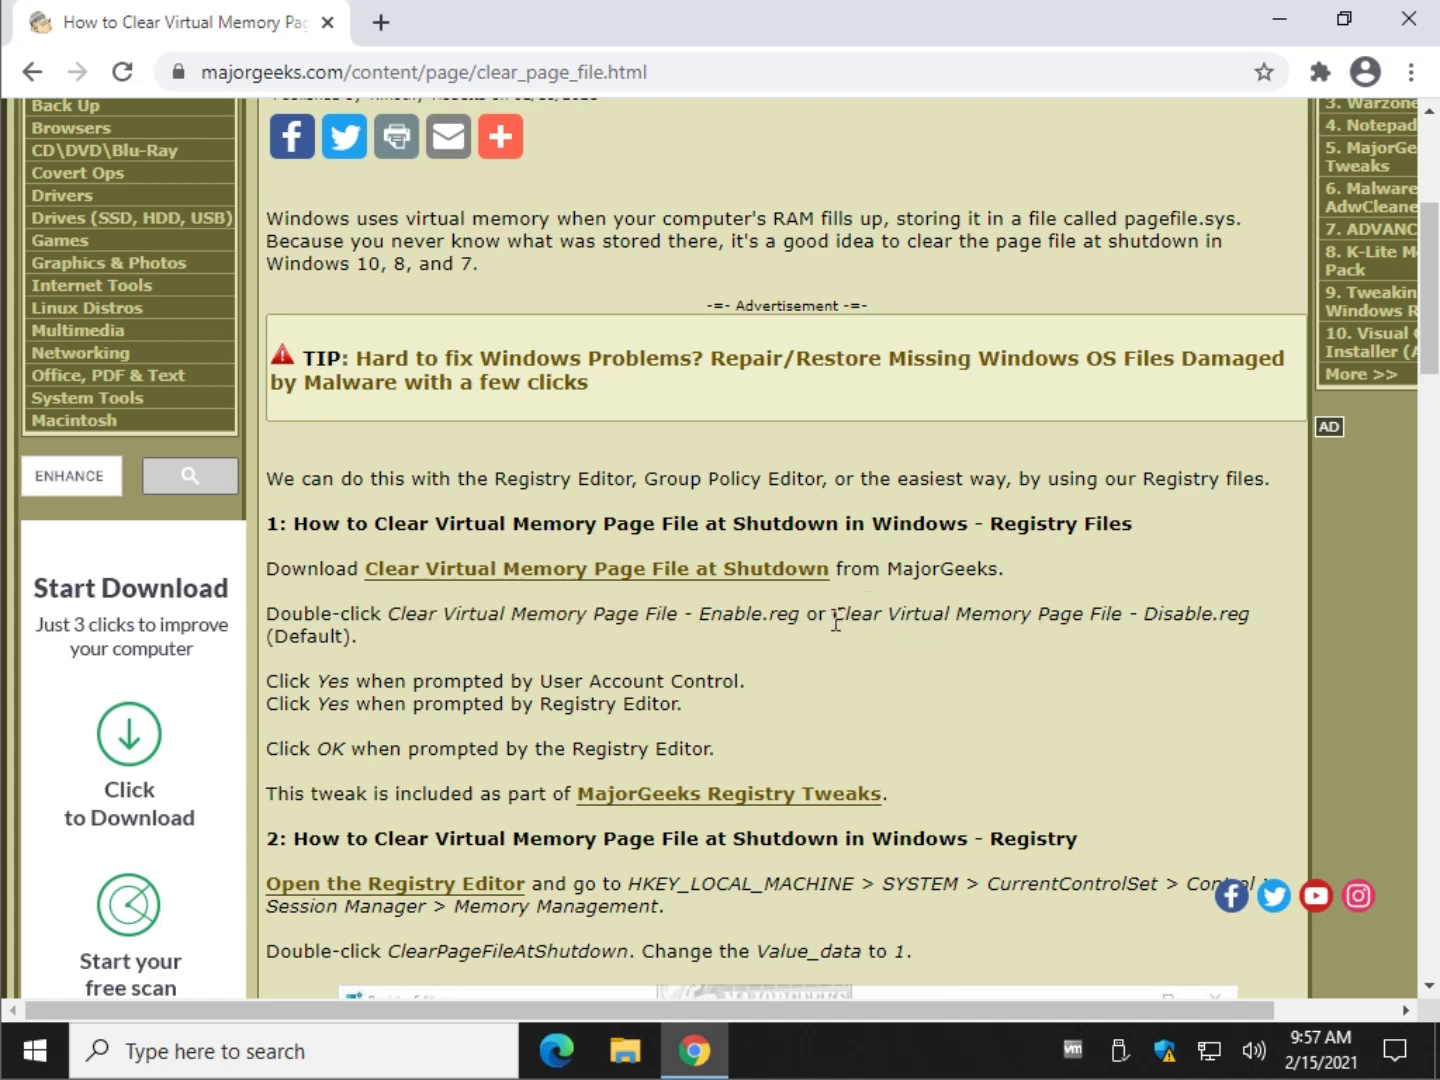
drag(834, 619, 1256, 625)
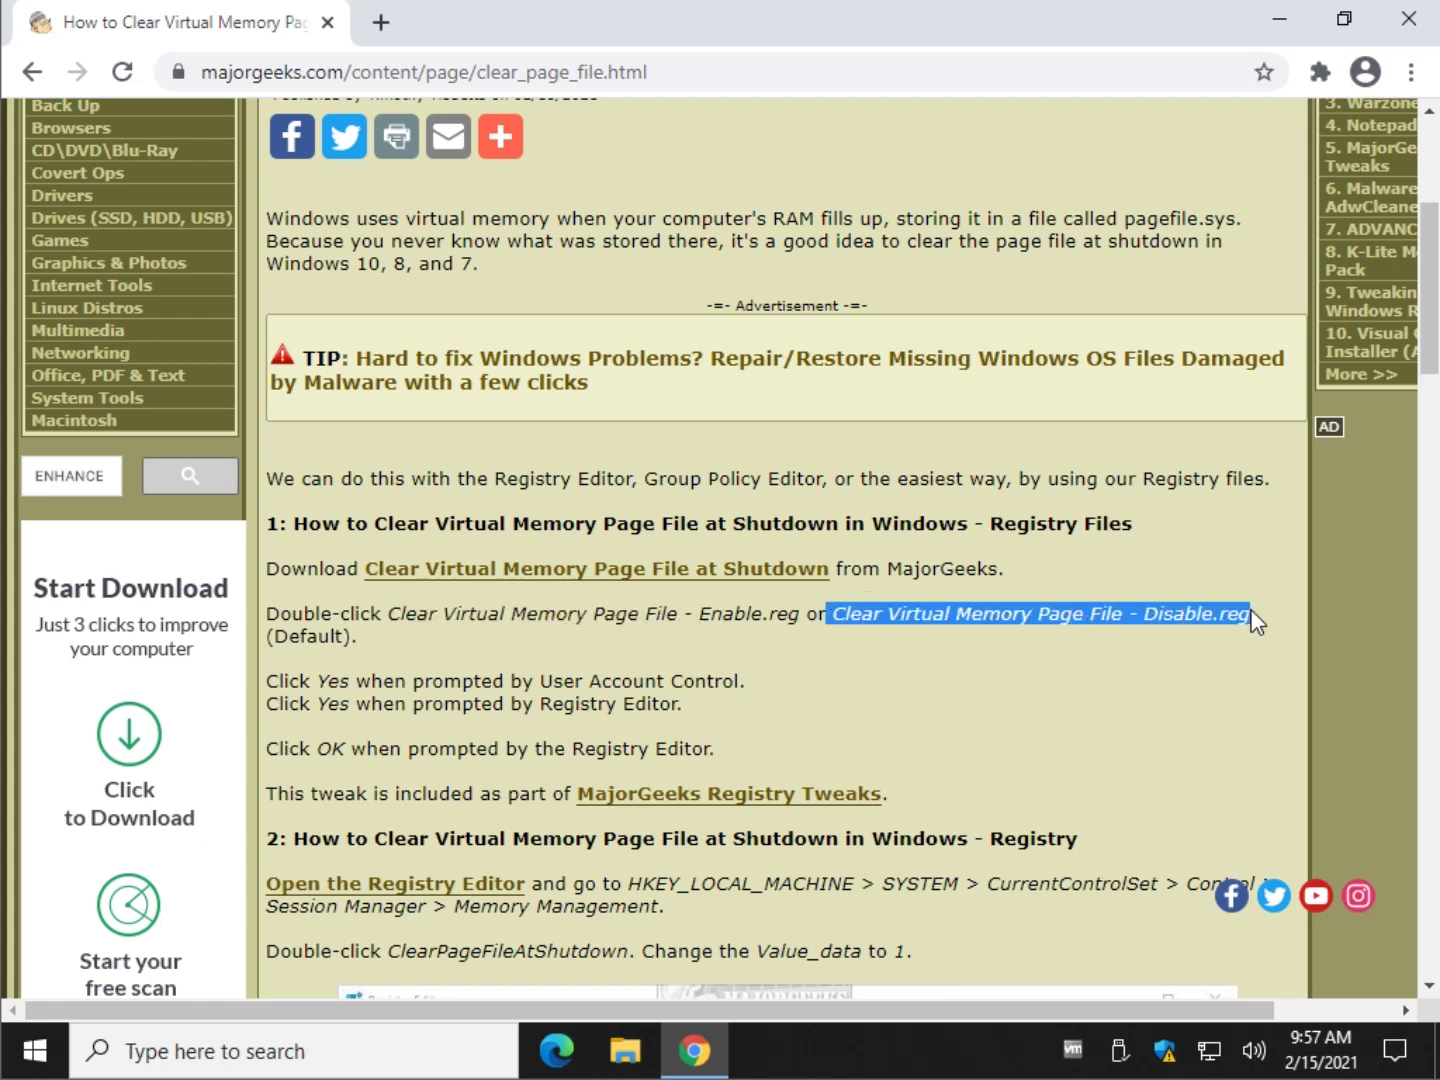
click(1157, 617)
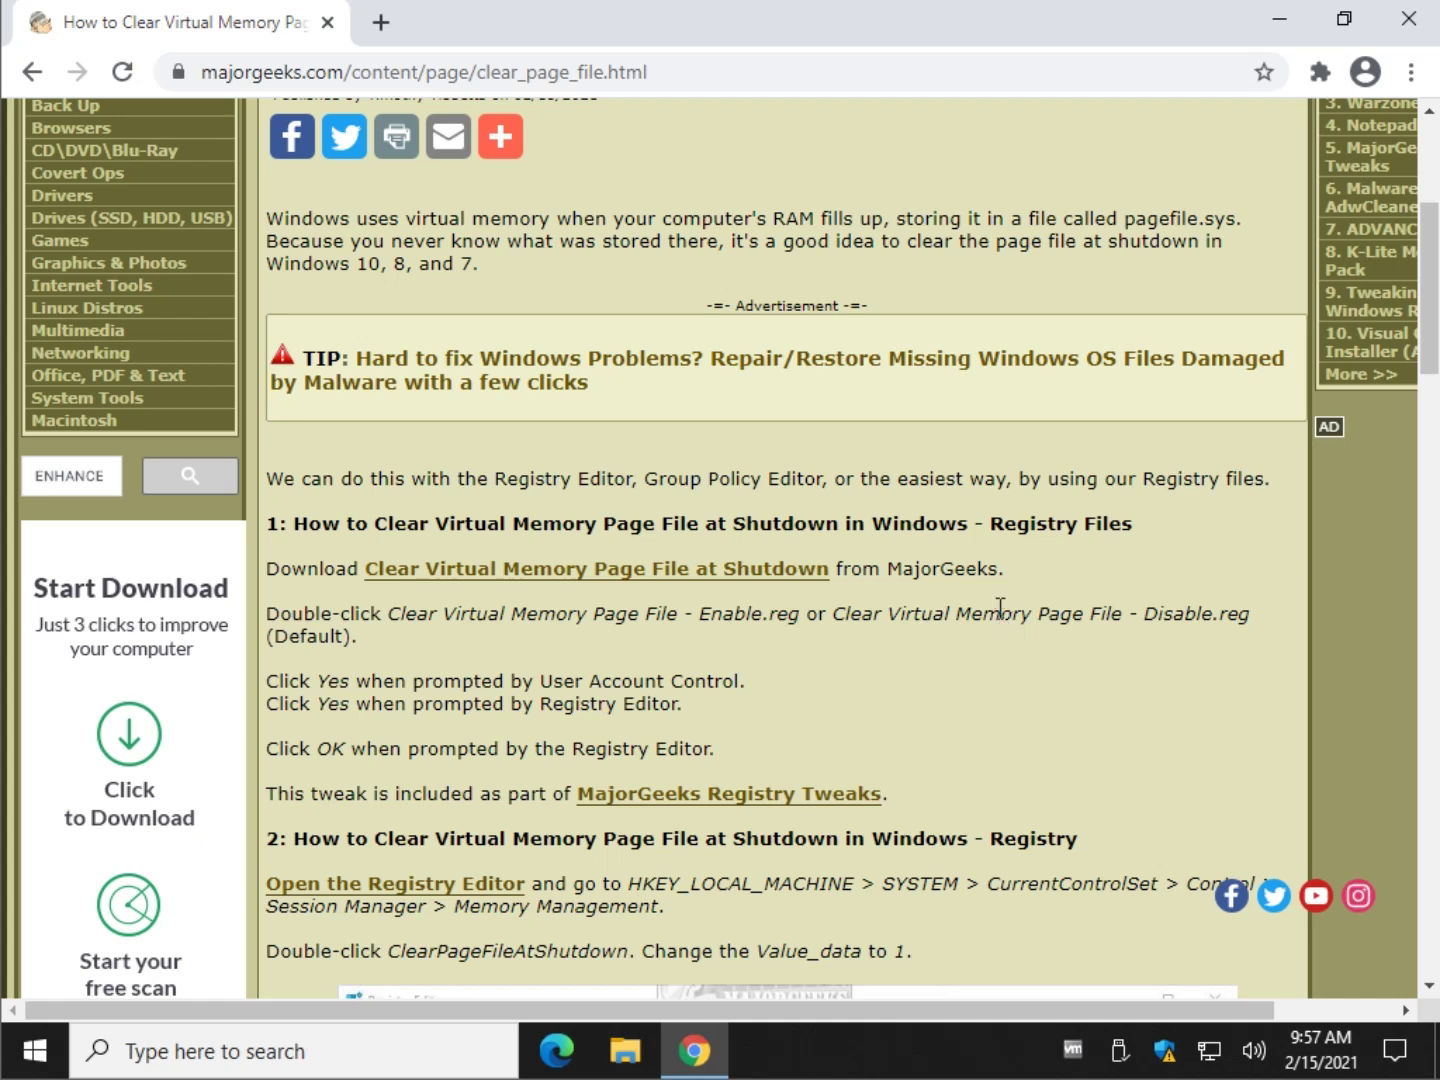
Scroll to the Registry Editor method and highlight the Memory Management registry path.
scroll(996, 626, down, 2)
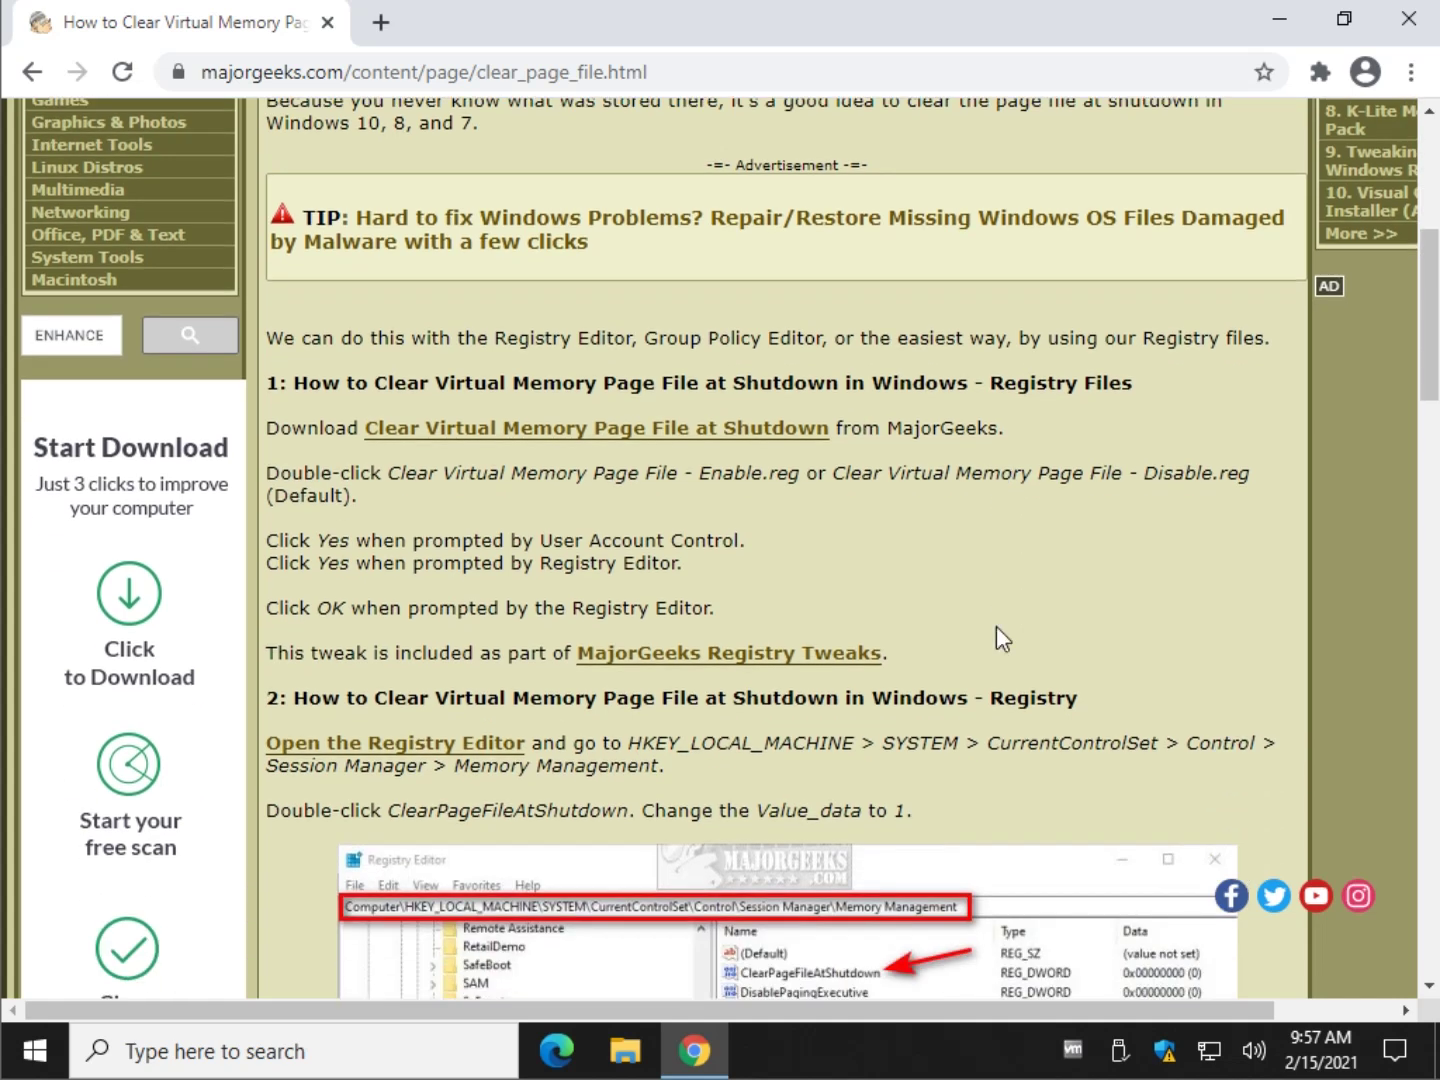
scroll(951, 574, down, 1)
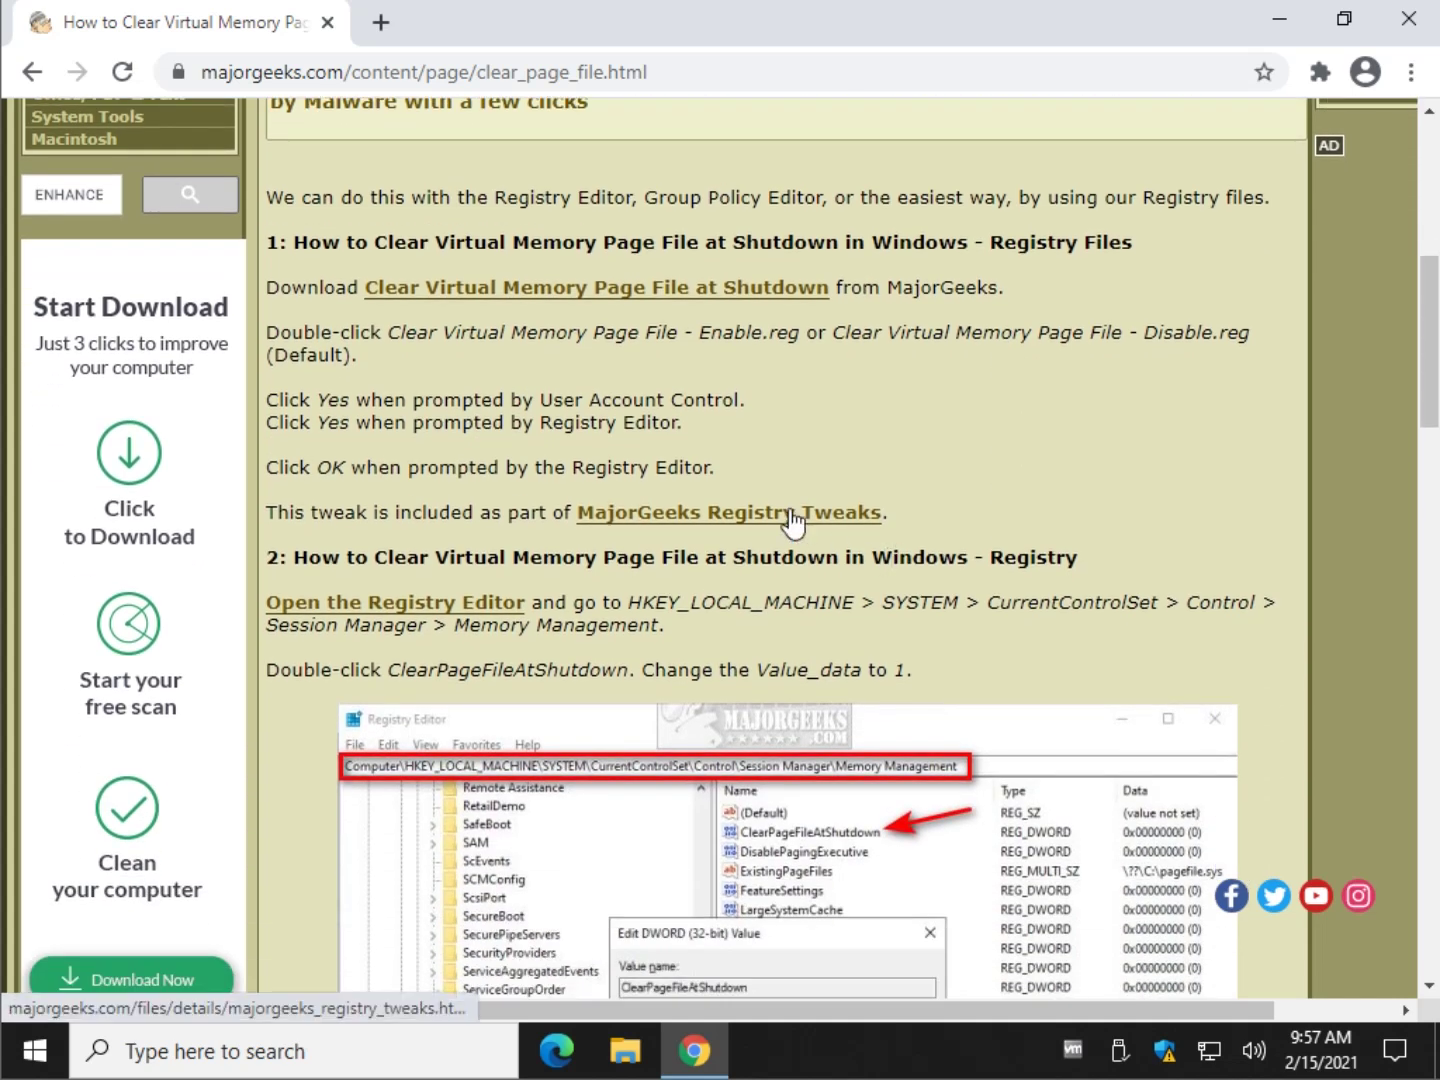
scroll(836, 435, down, 3)
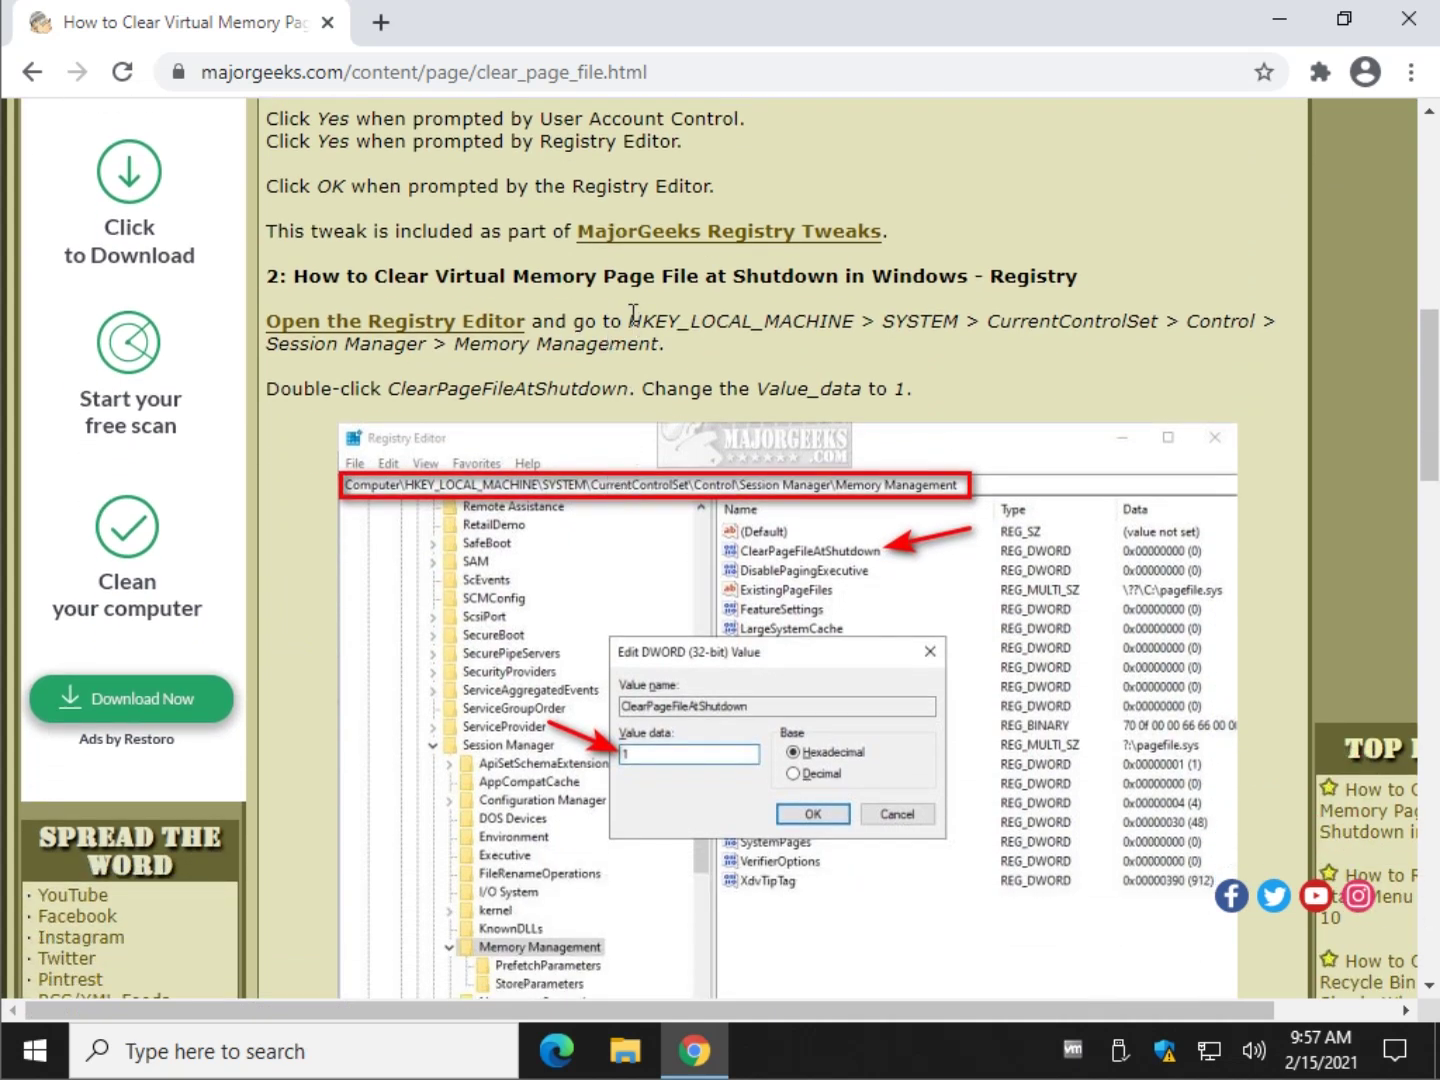
drag(634, 323, 1007, 336)
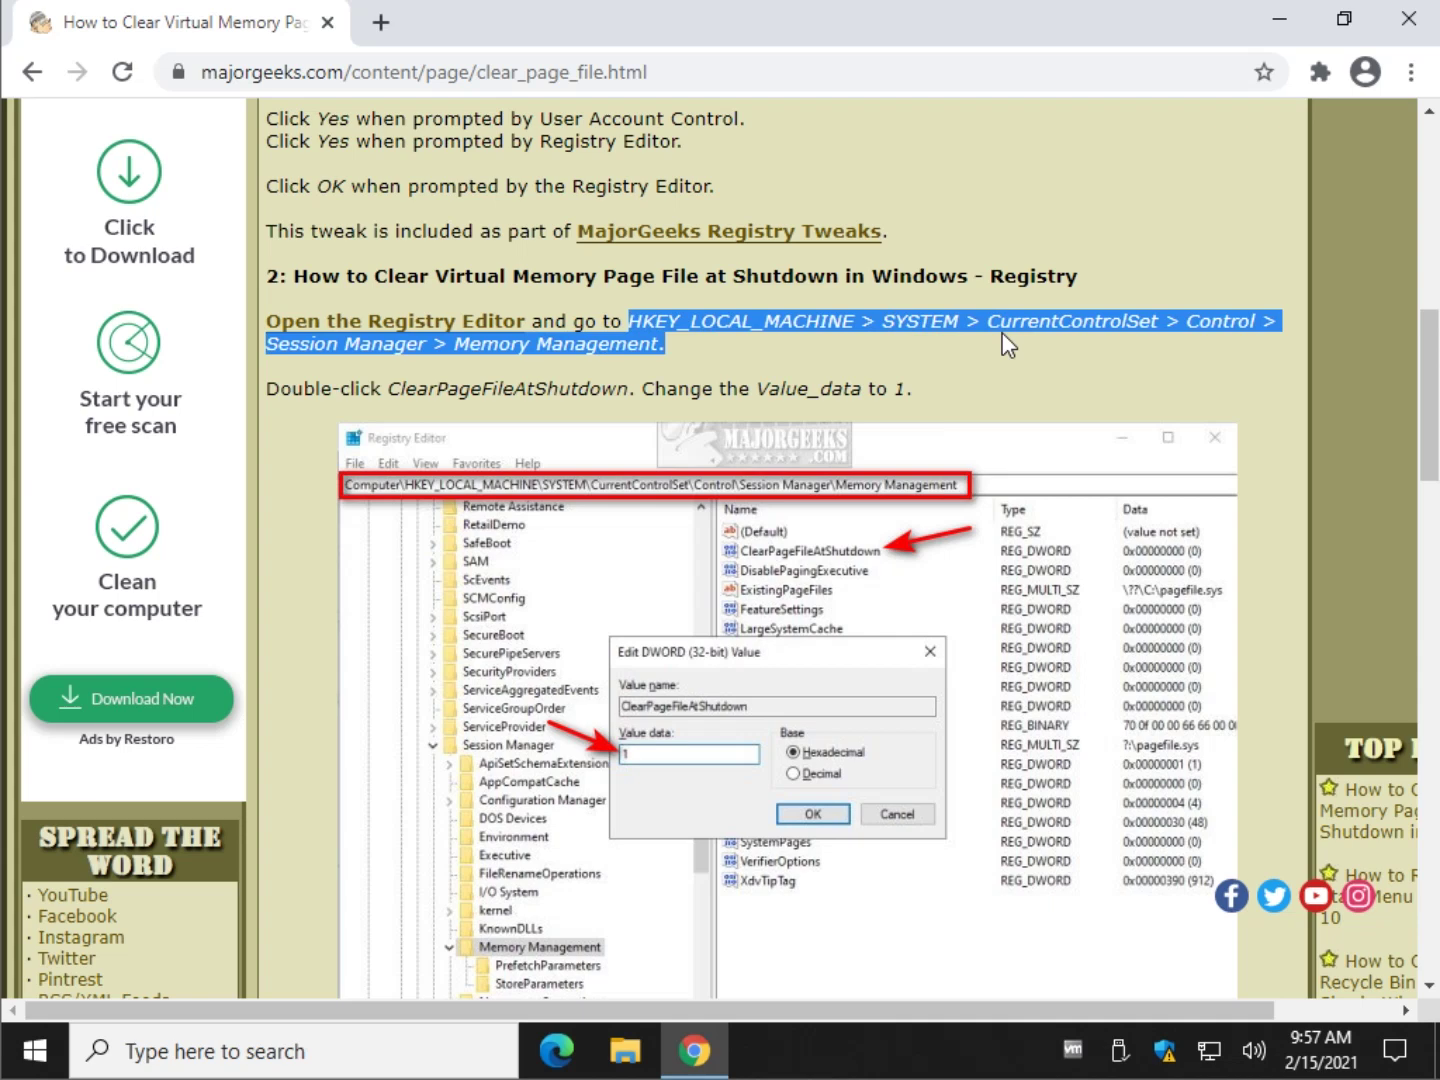
click(979, 354)
Launch regedit from the Run box and move the editor window lower.
key(super+r)
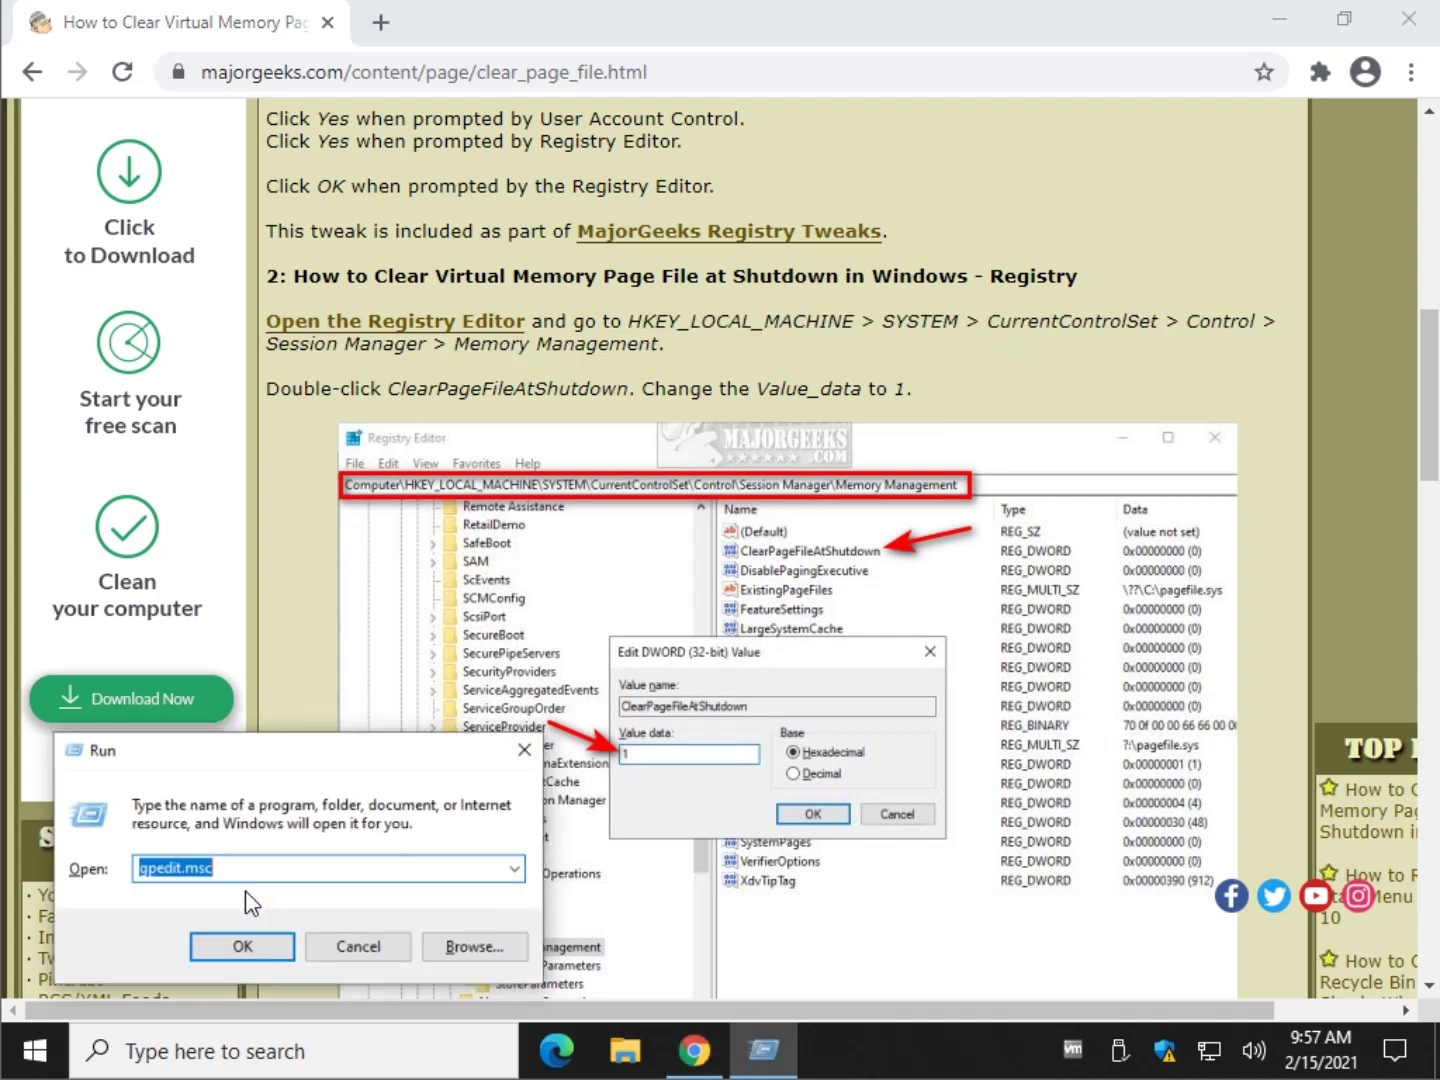
text(regedit)
key(Return)
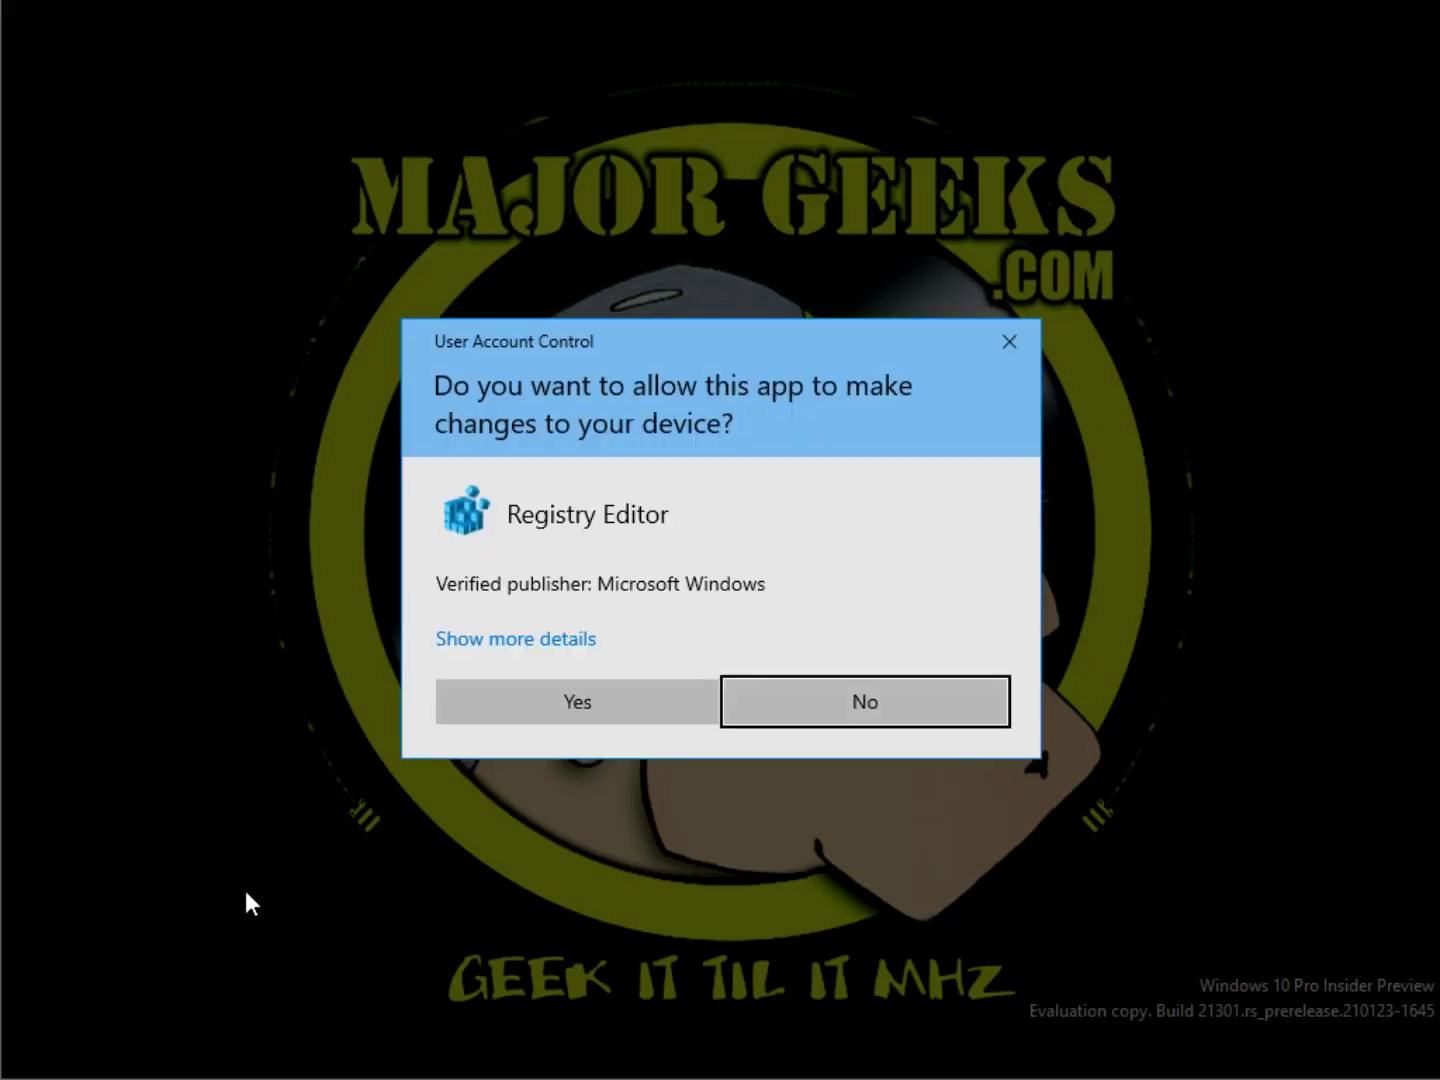
click(575, 720)
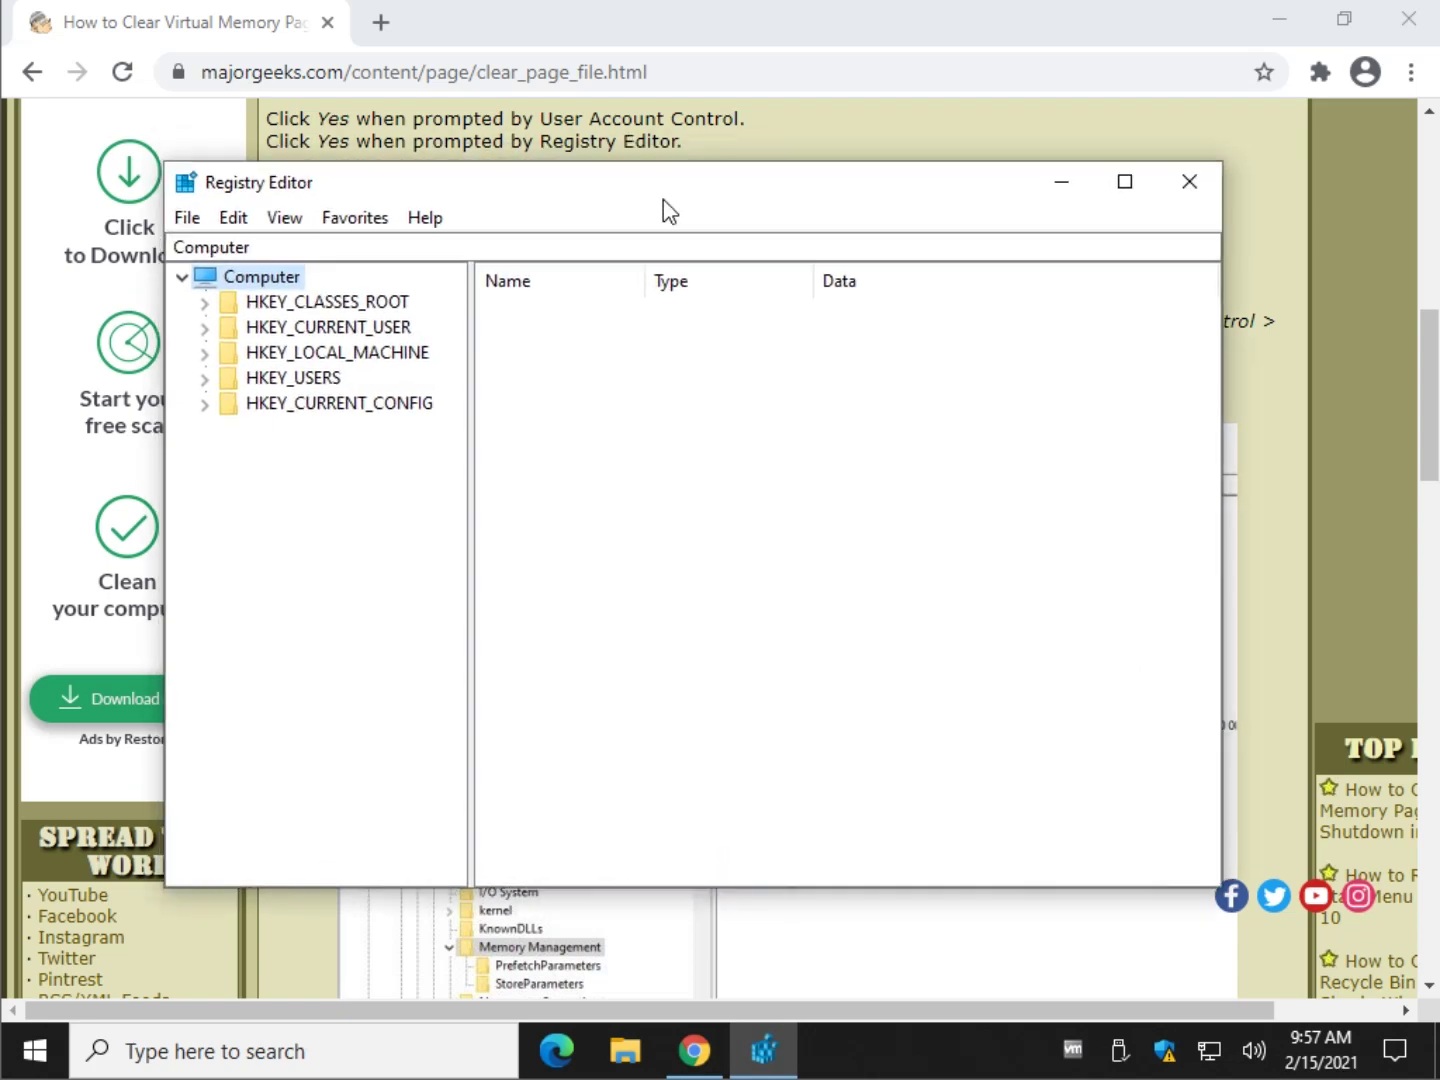
drag(664, 211, 668, 419)
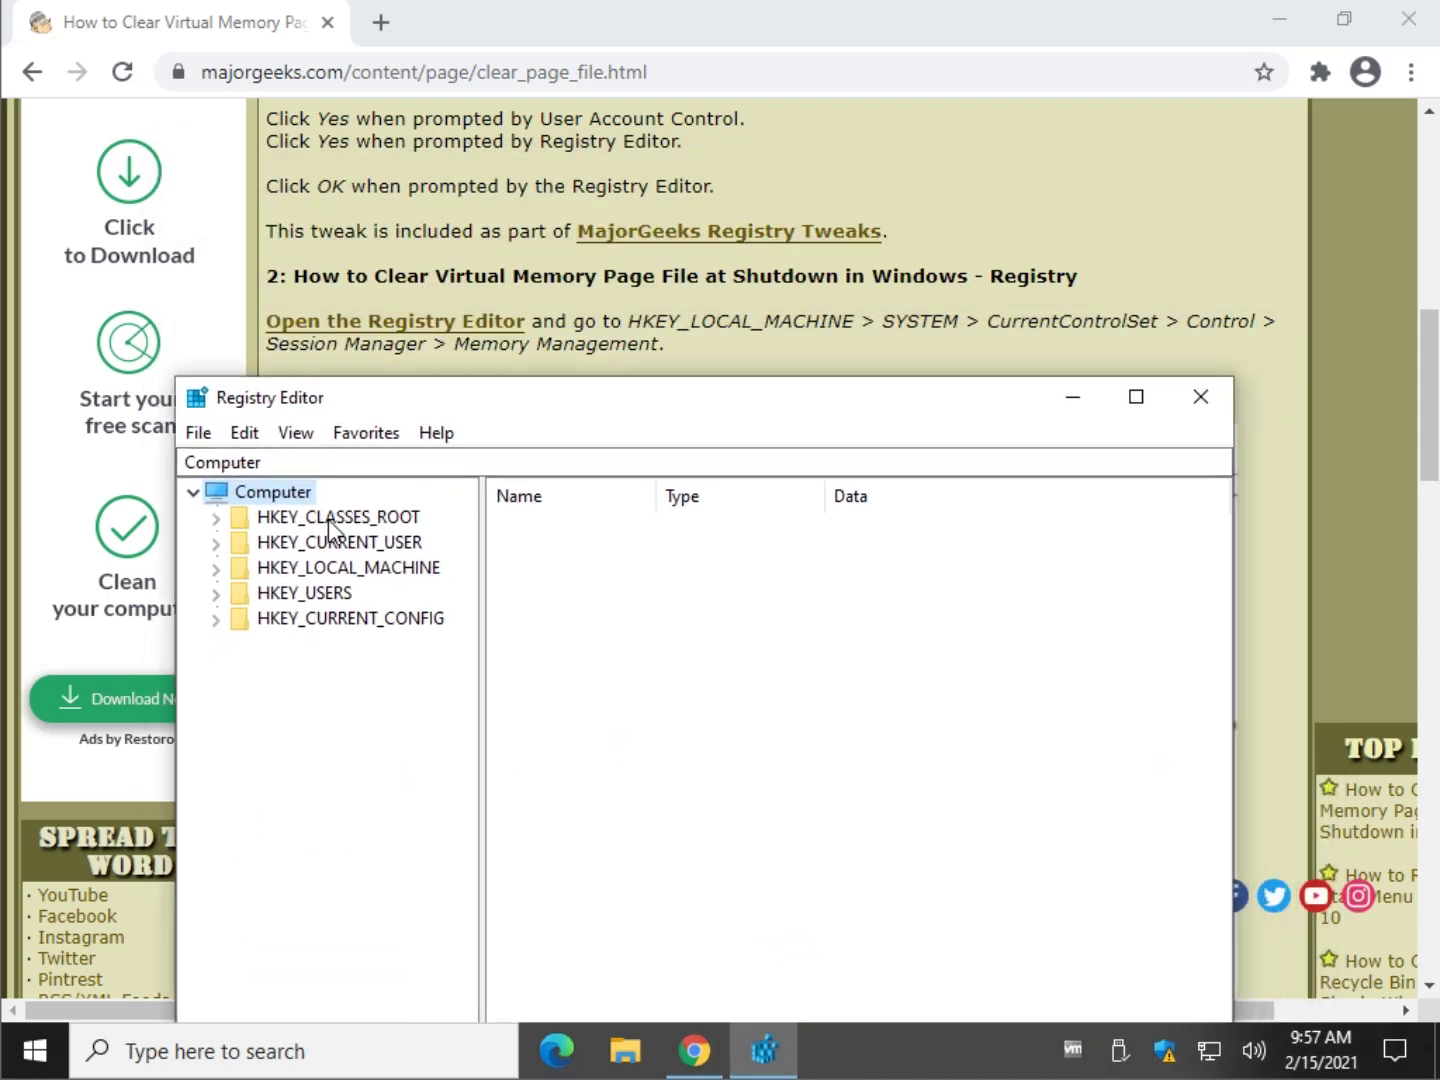
Expand HKEY_LOCAL_MACHINE\SYSTEM\CurrentControlSet\Control\Session Manager and select Memory Management.
click(216, 568)
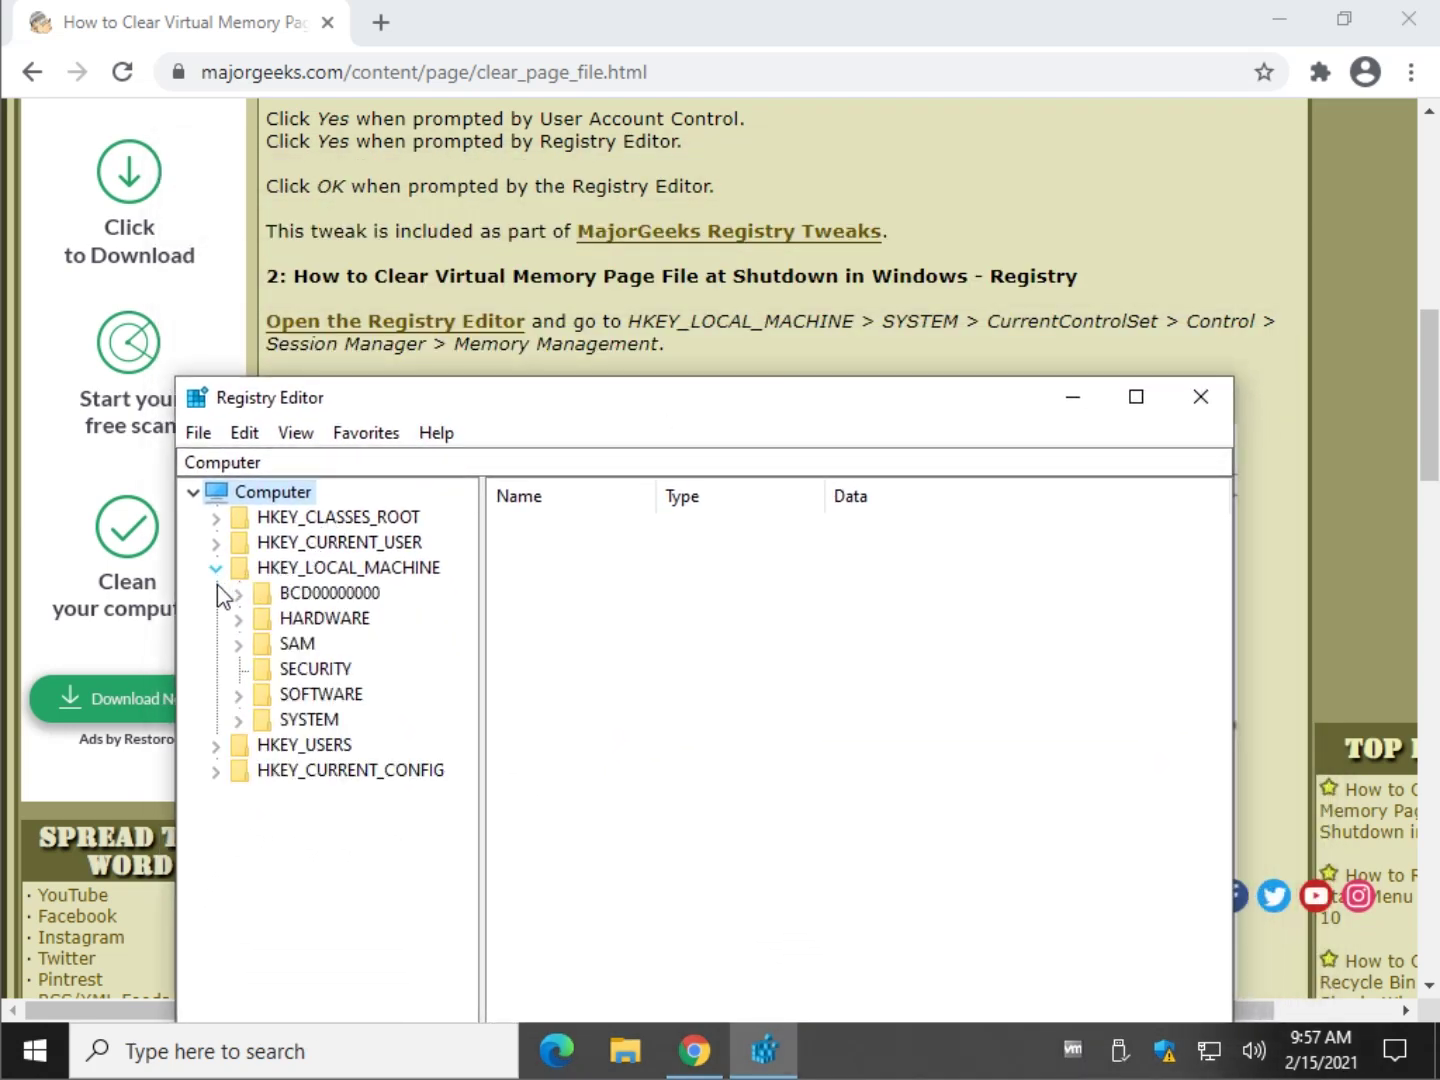
click(237, 720)
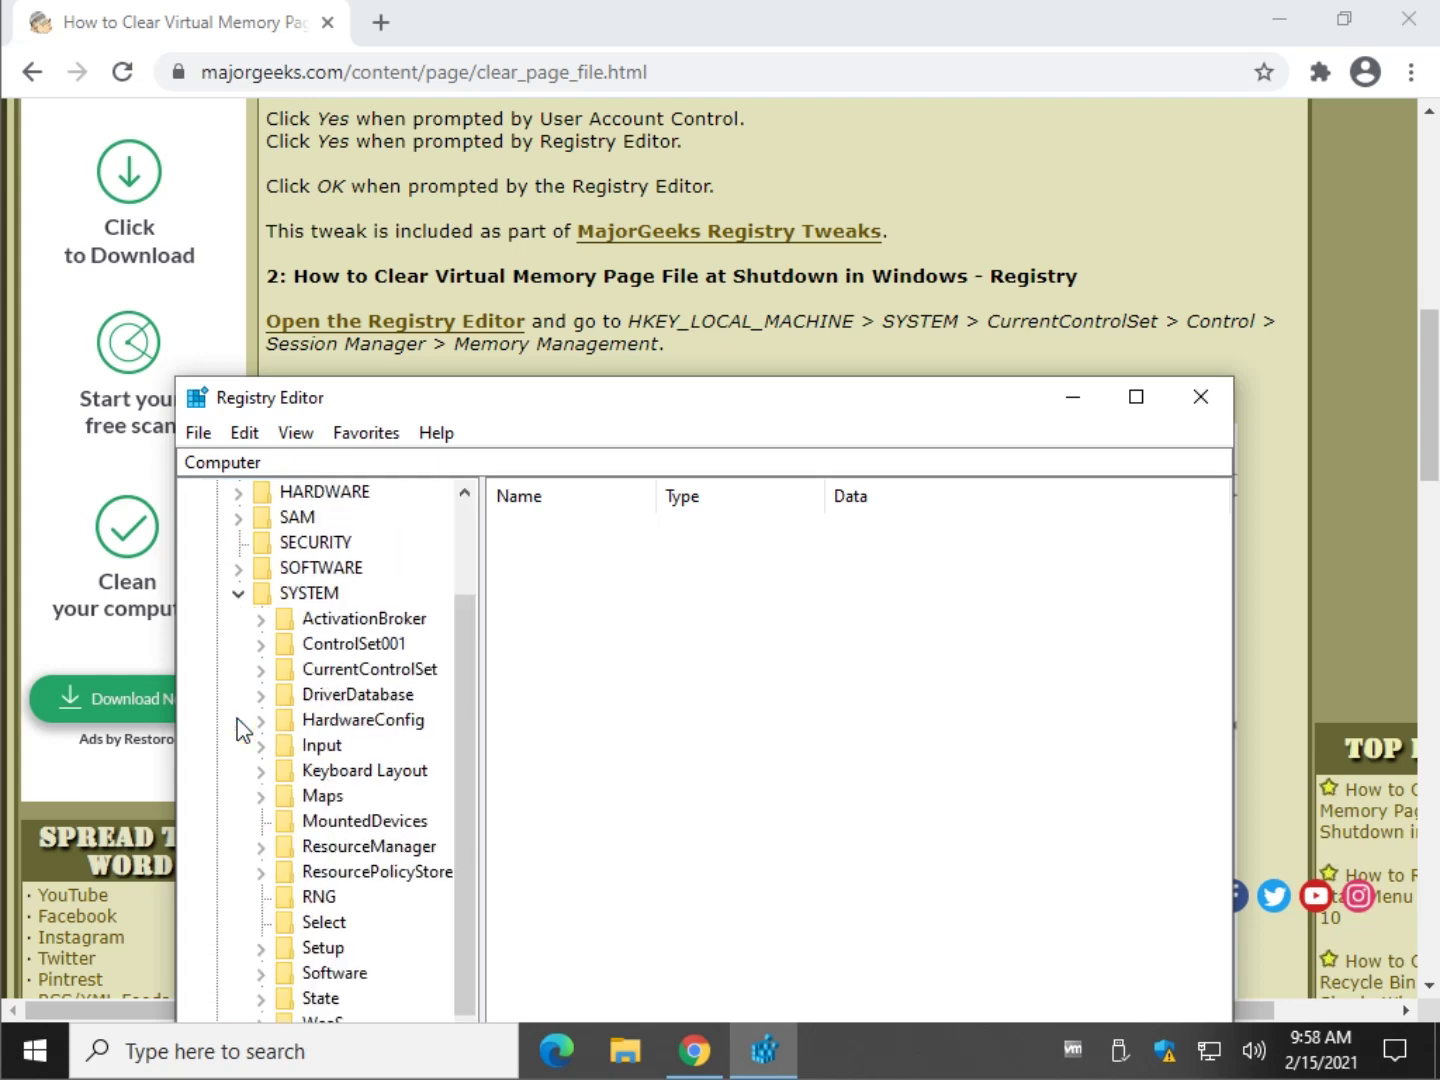
scroll(284, 734, down, 1)
click(261, 620)
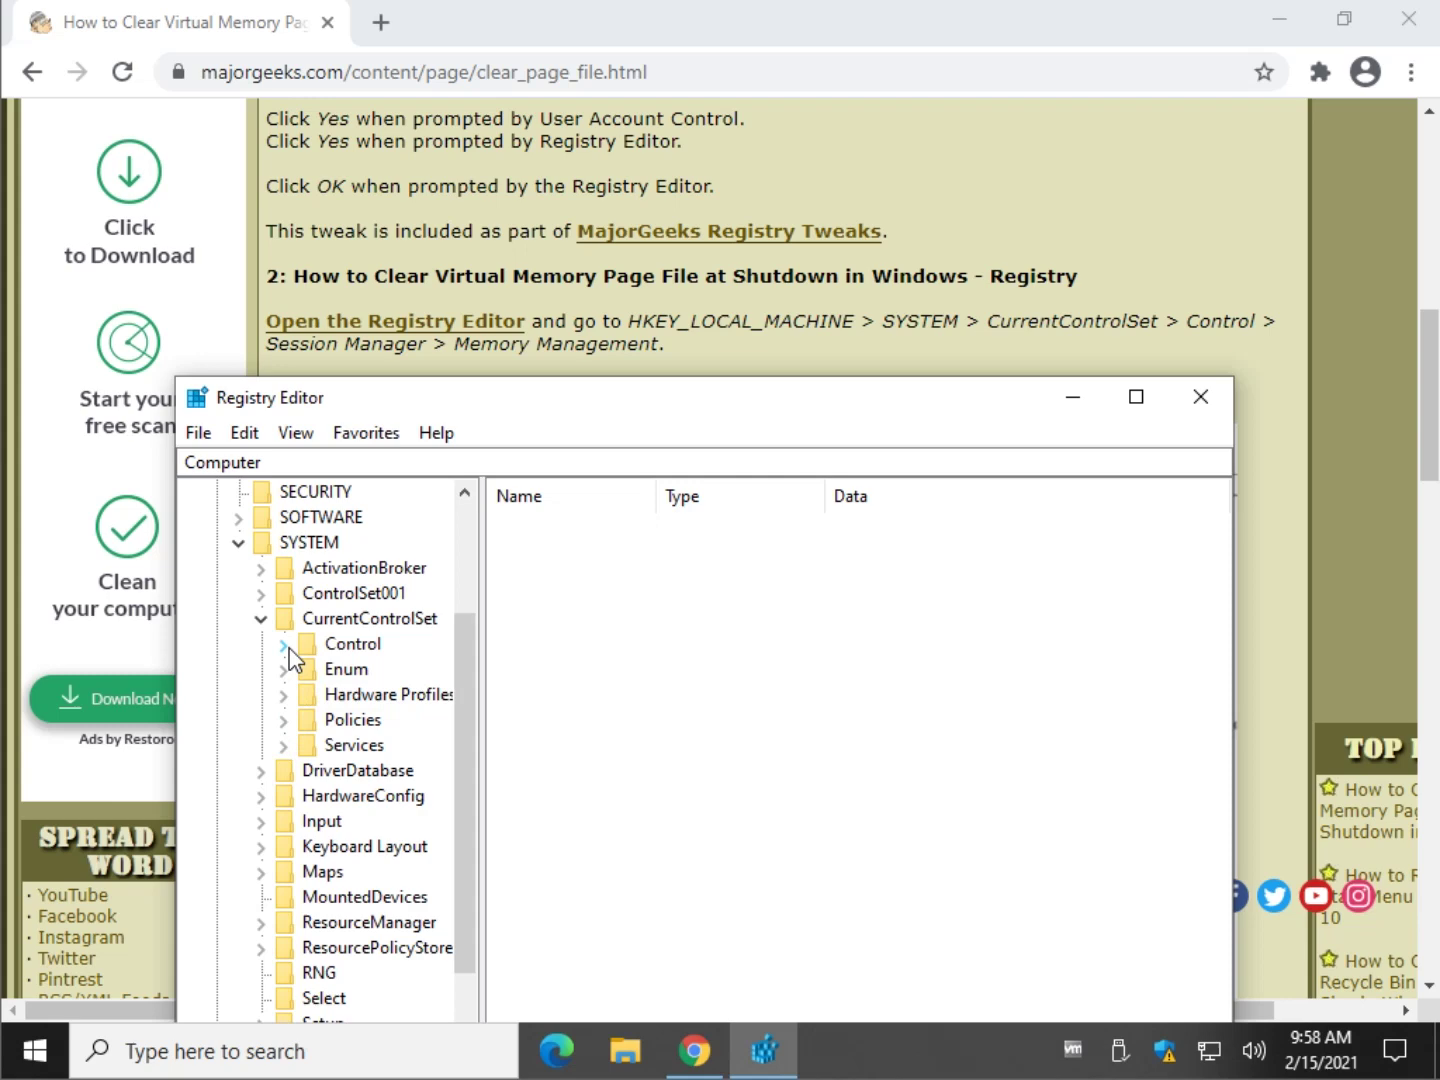
click(284, 644)
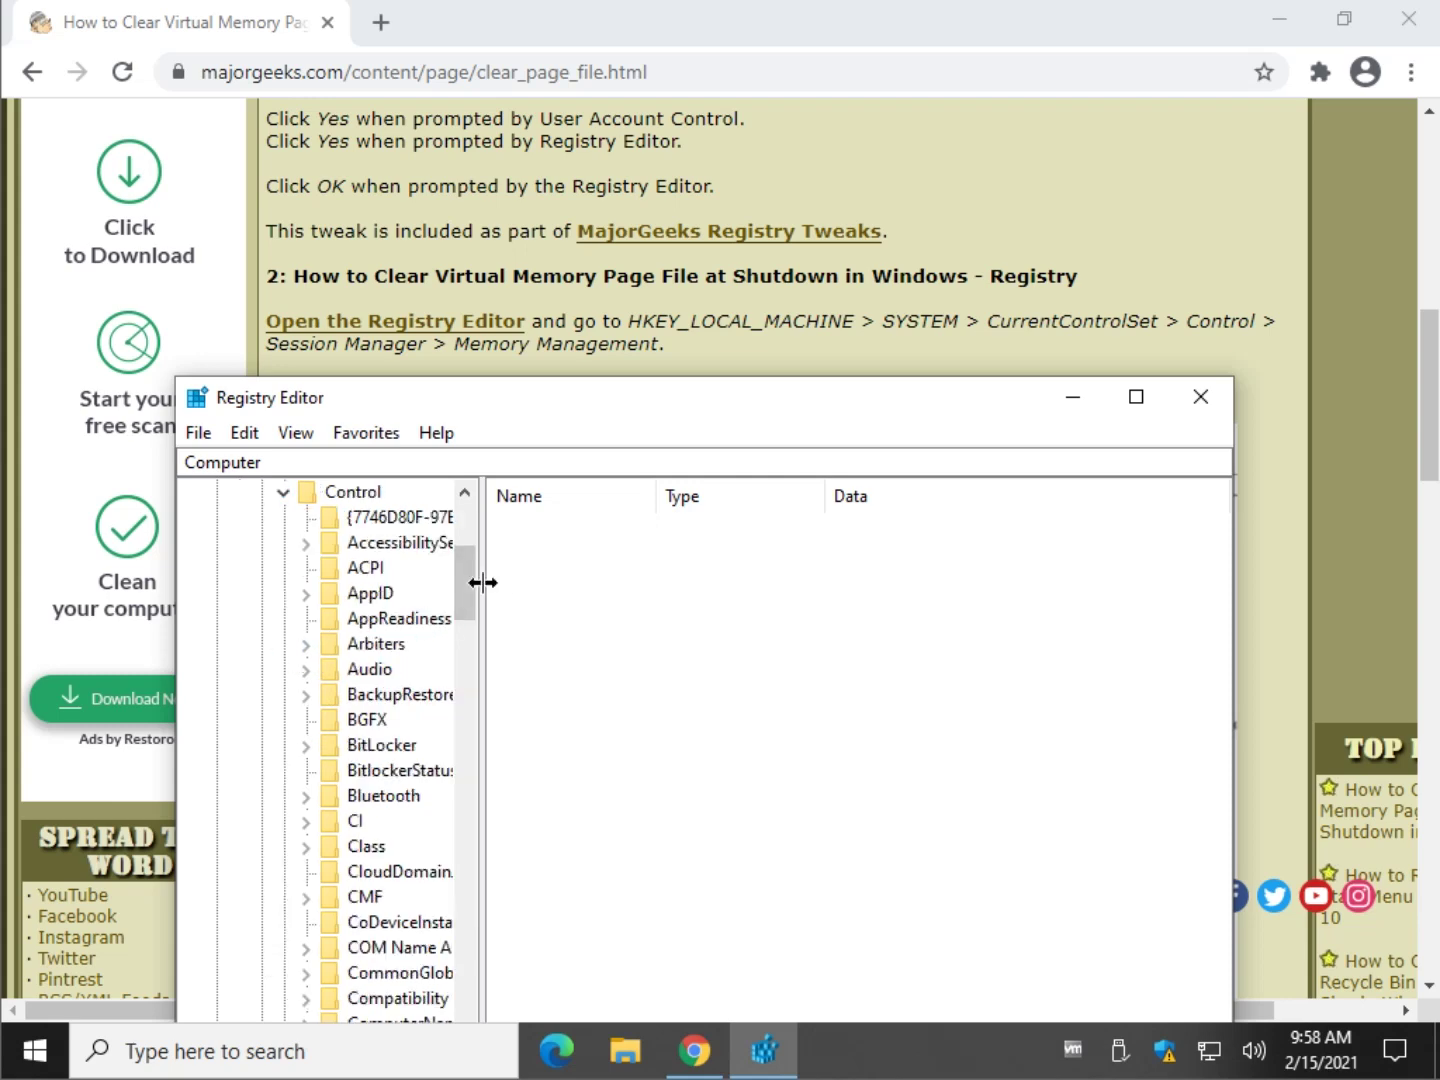
drag(483, 582, 643, 586)
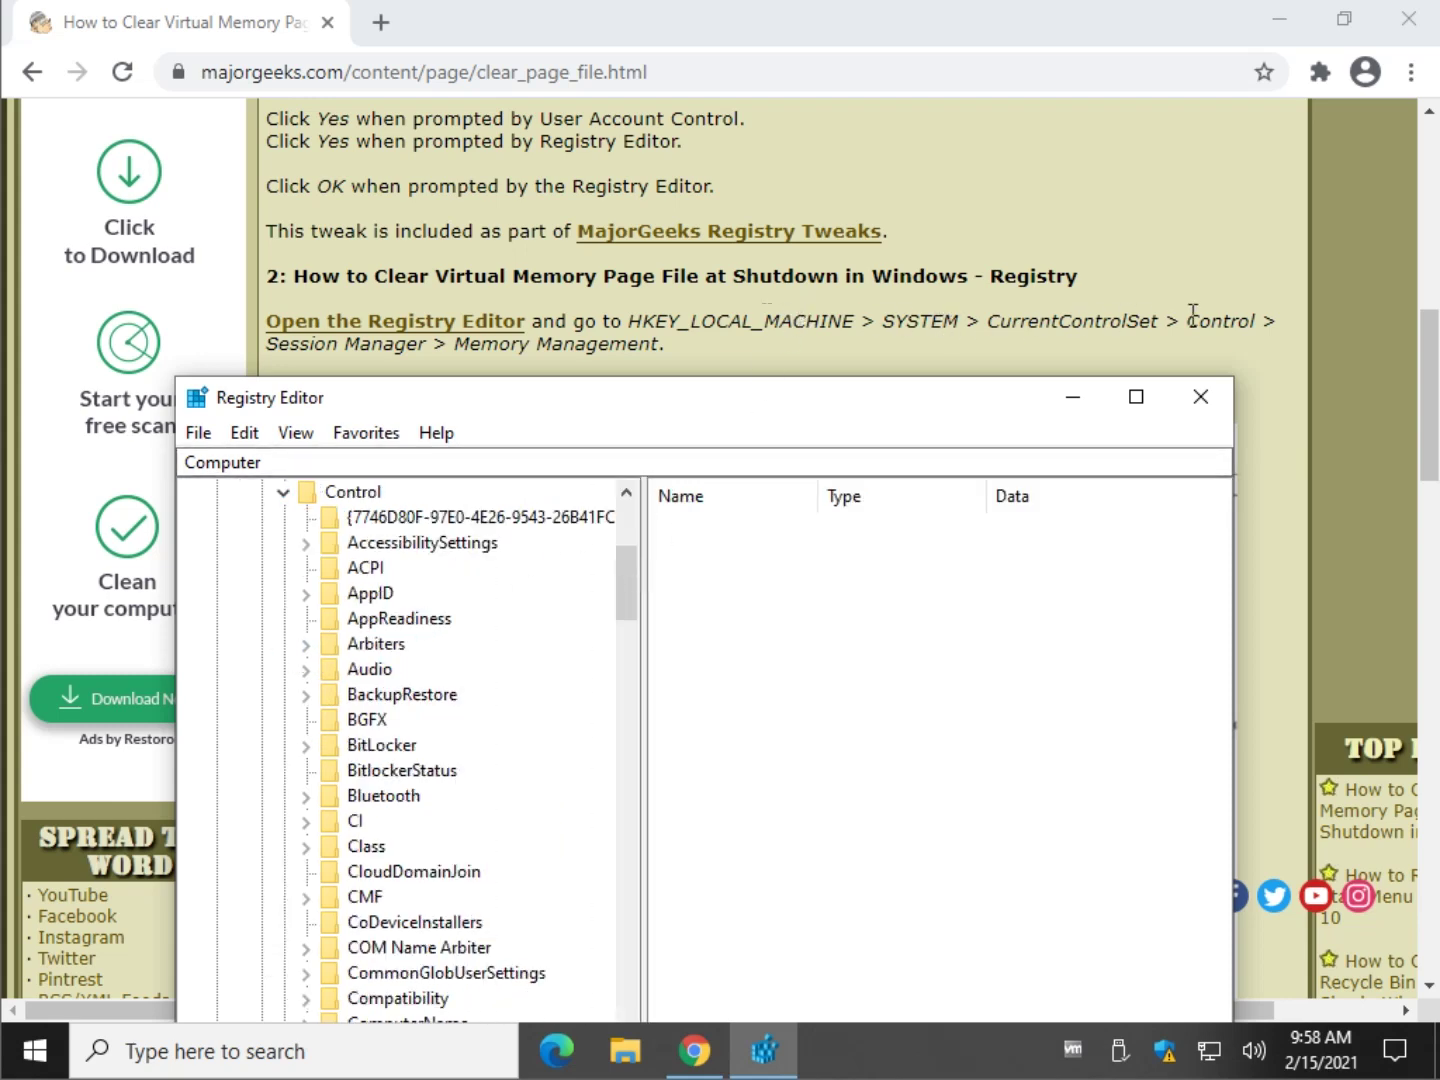
scroll(627, 579, down, 1)
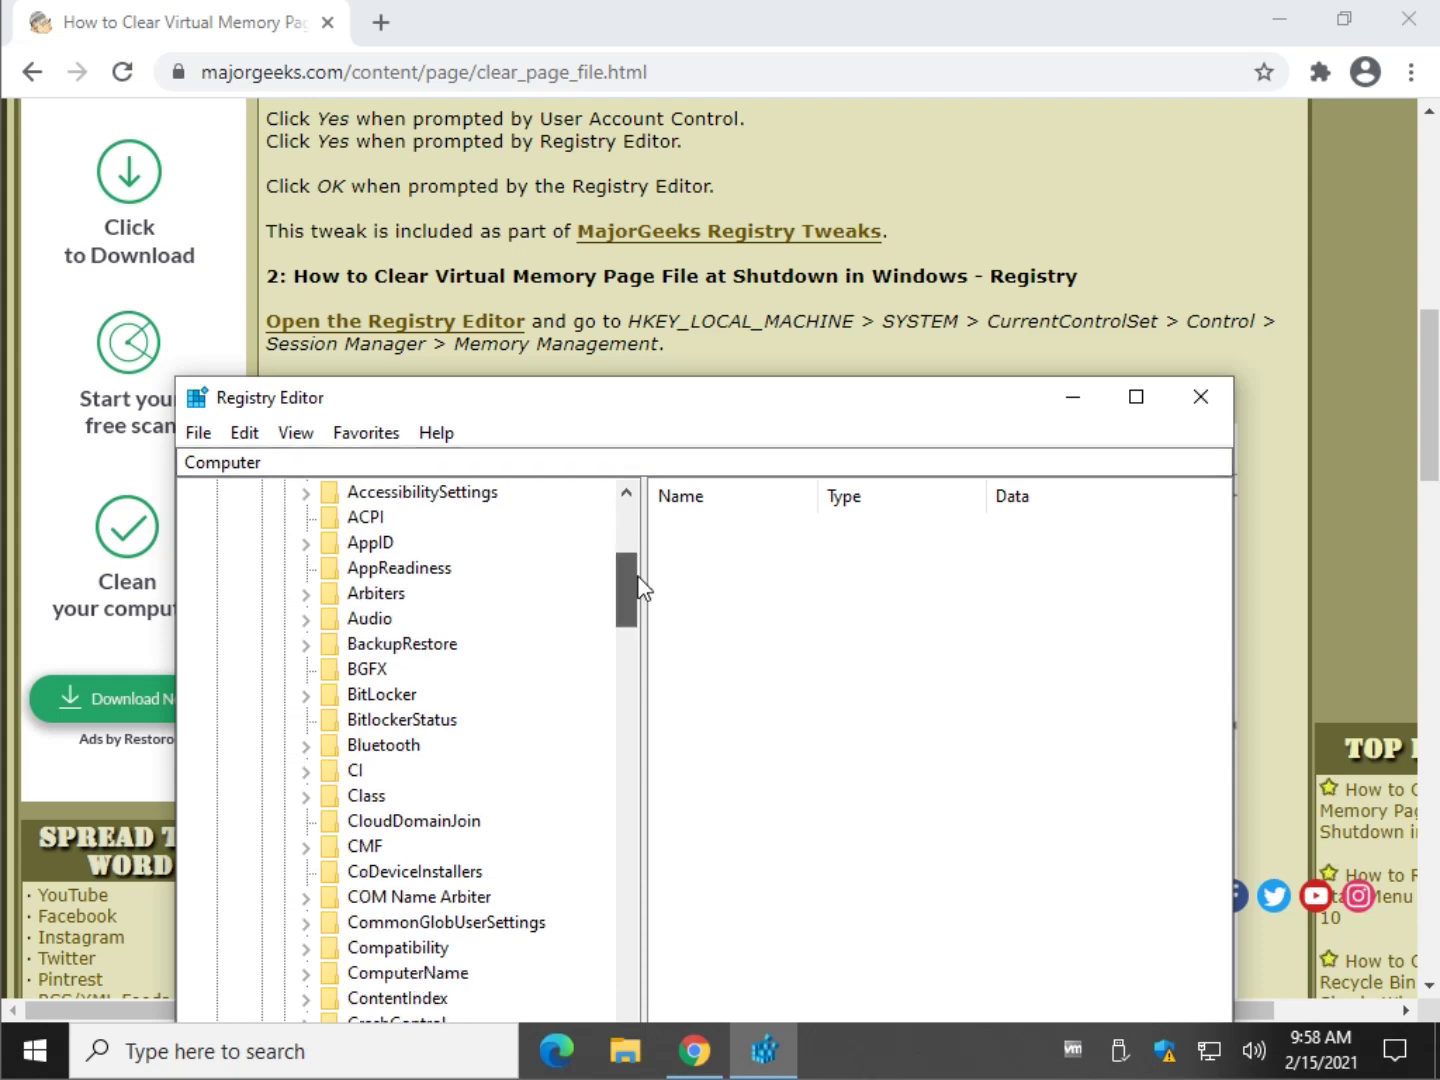
drag(637, 578, 618, 838)
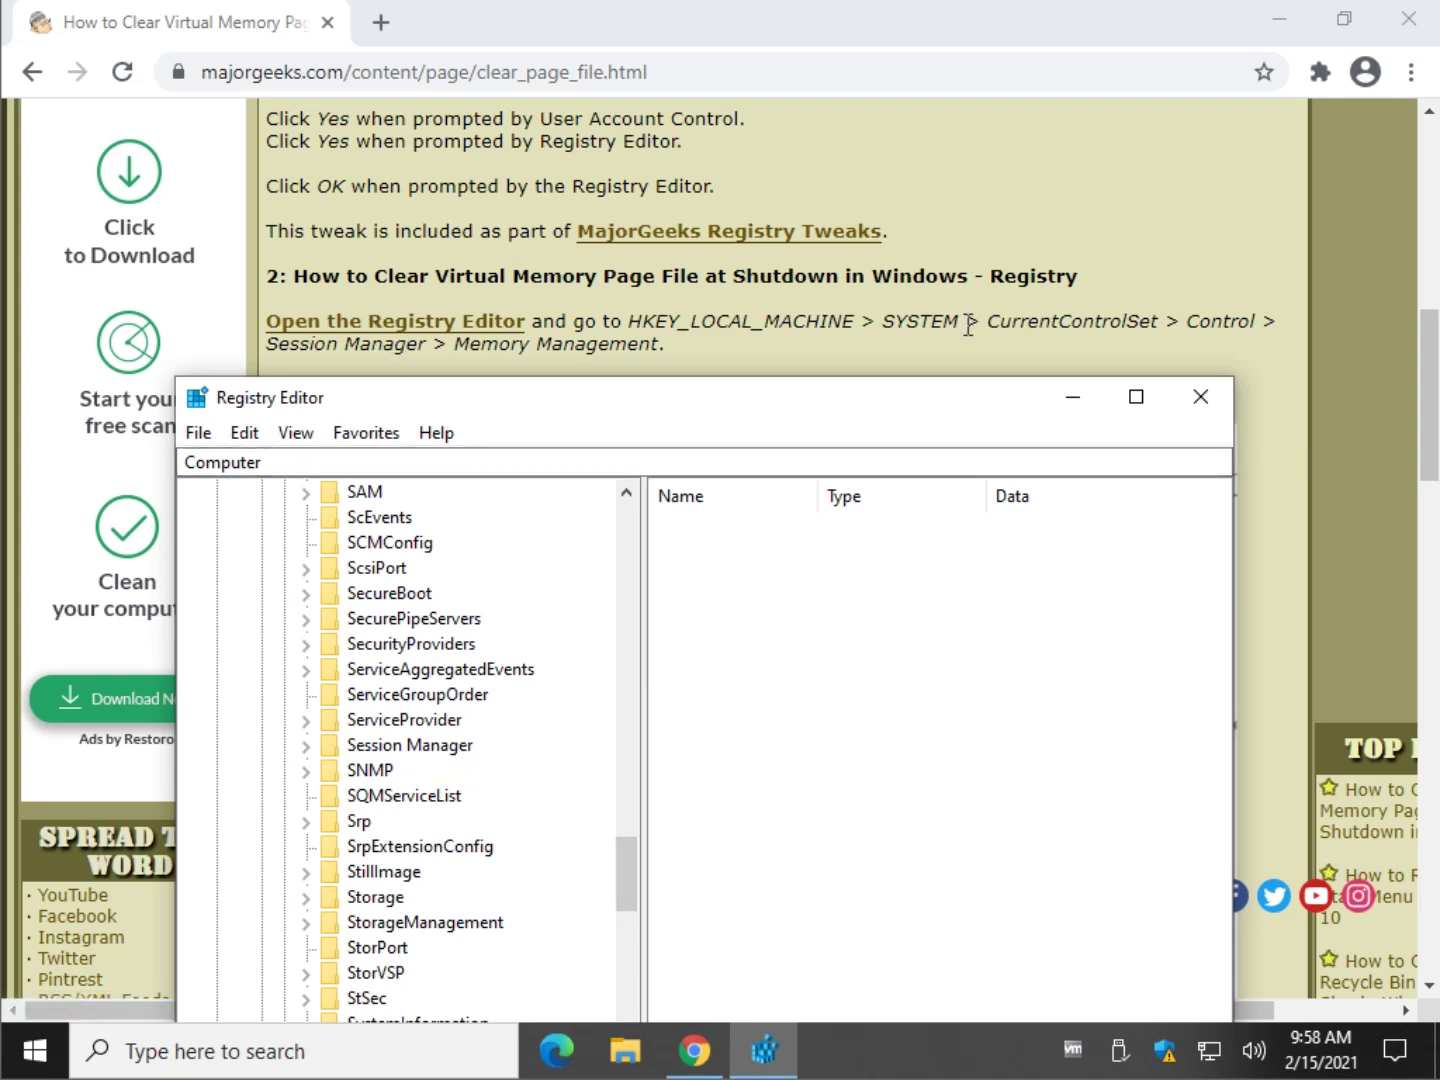
click(370, 748)
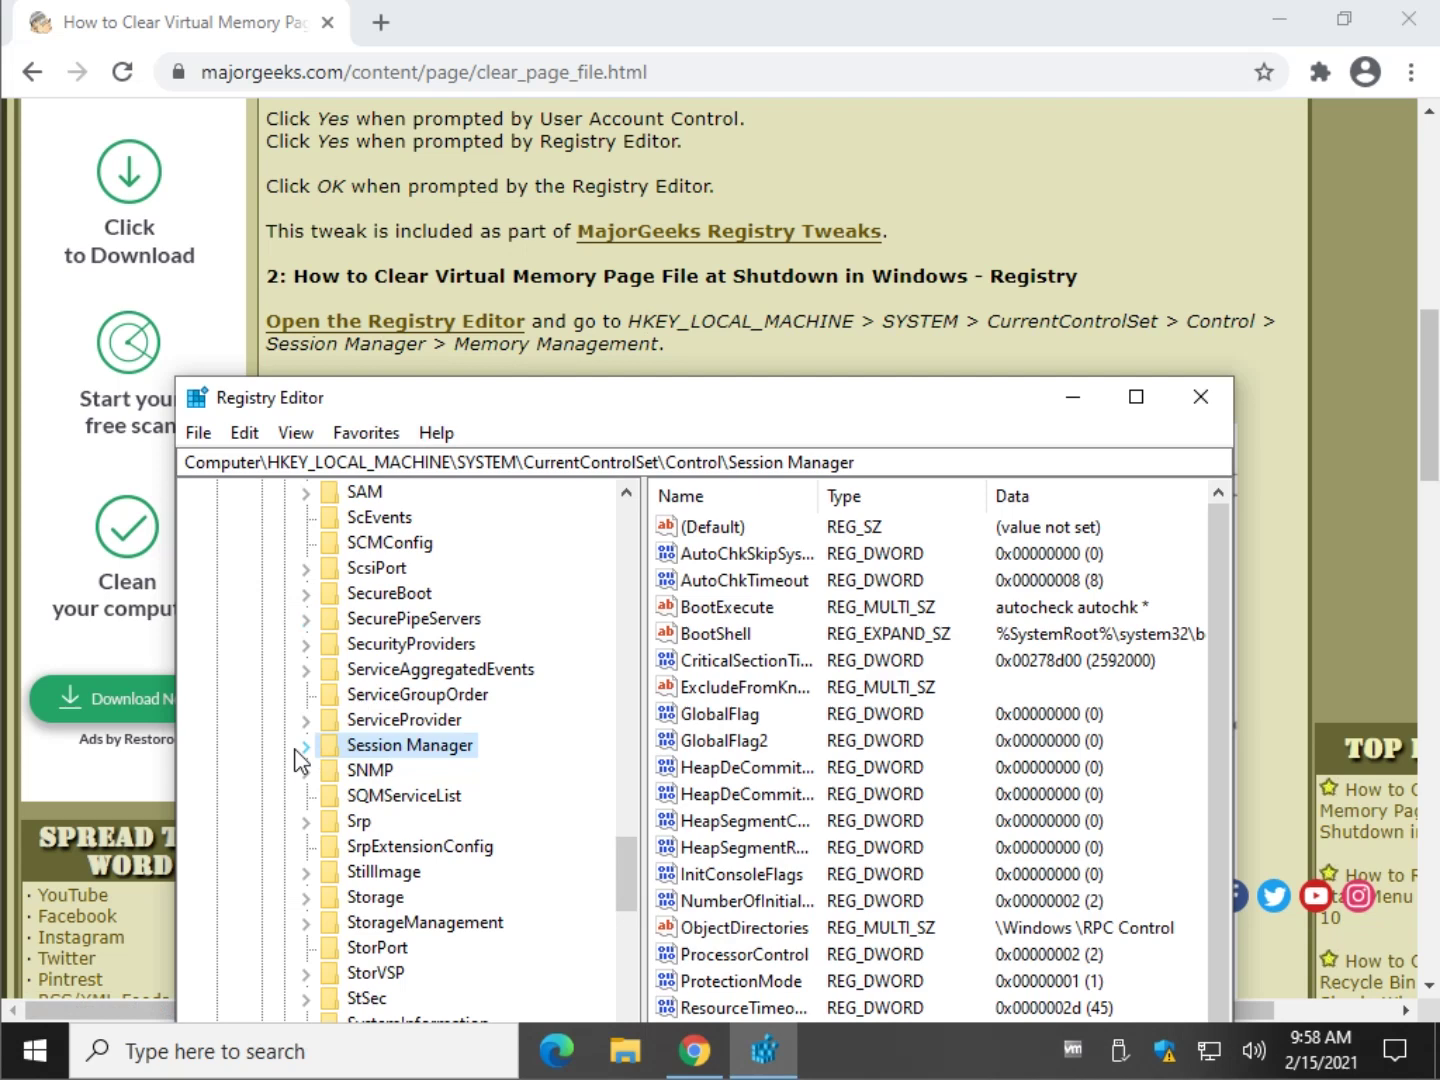
click(301, 745)
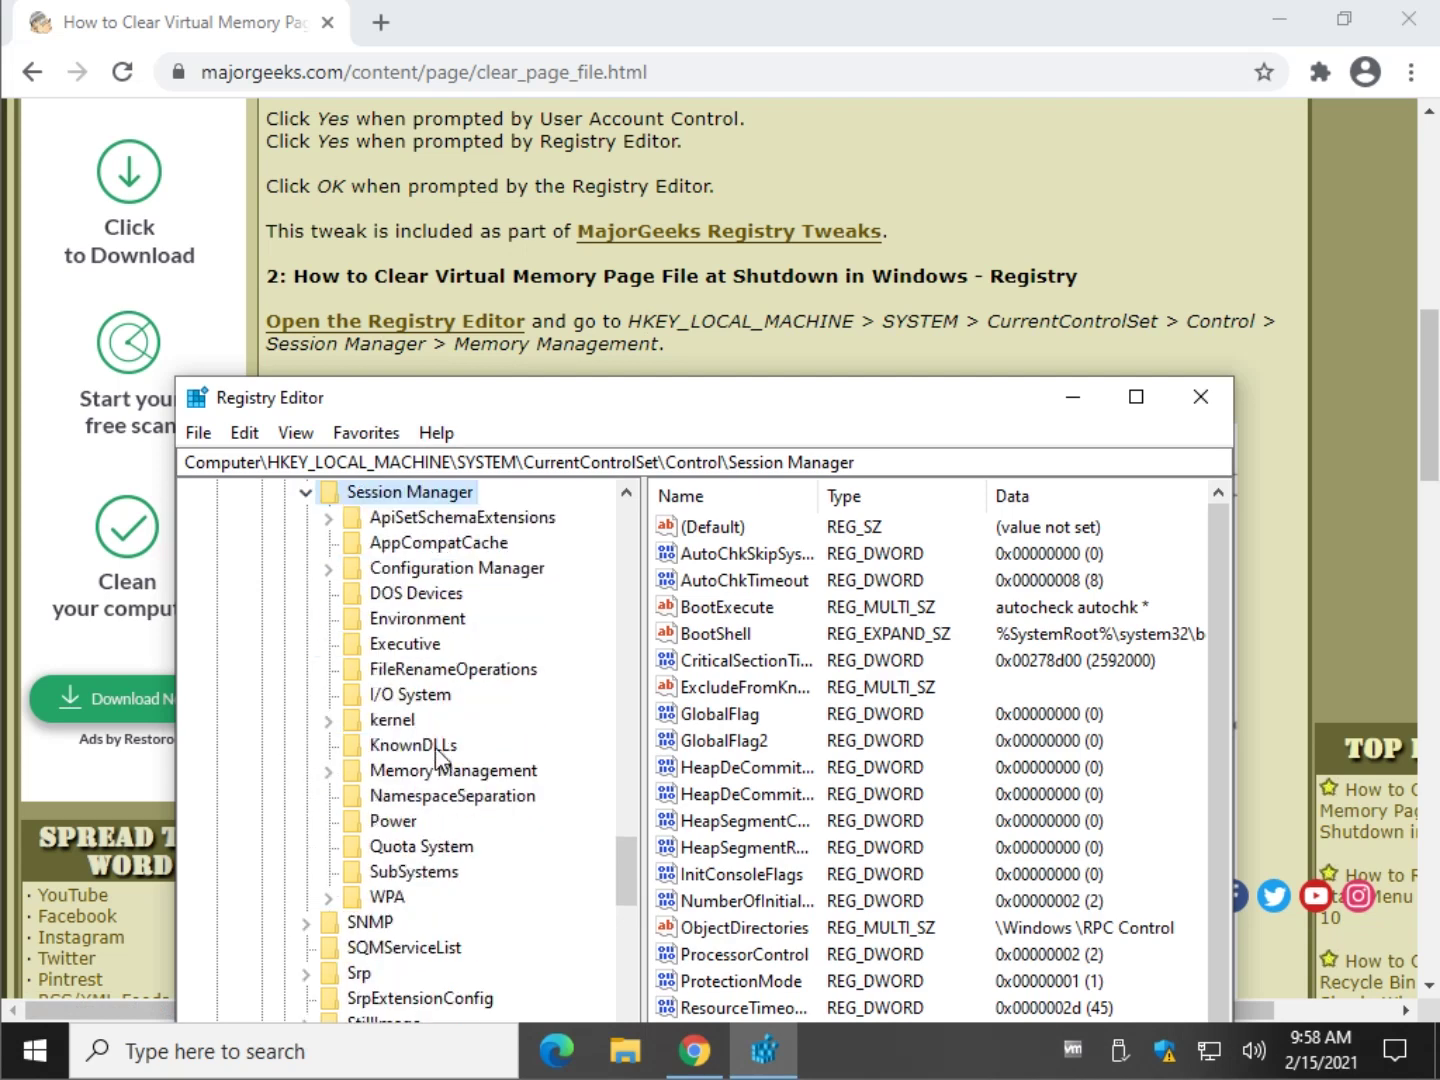
click(420, 772)
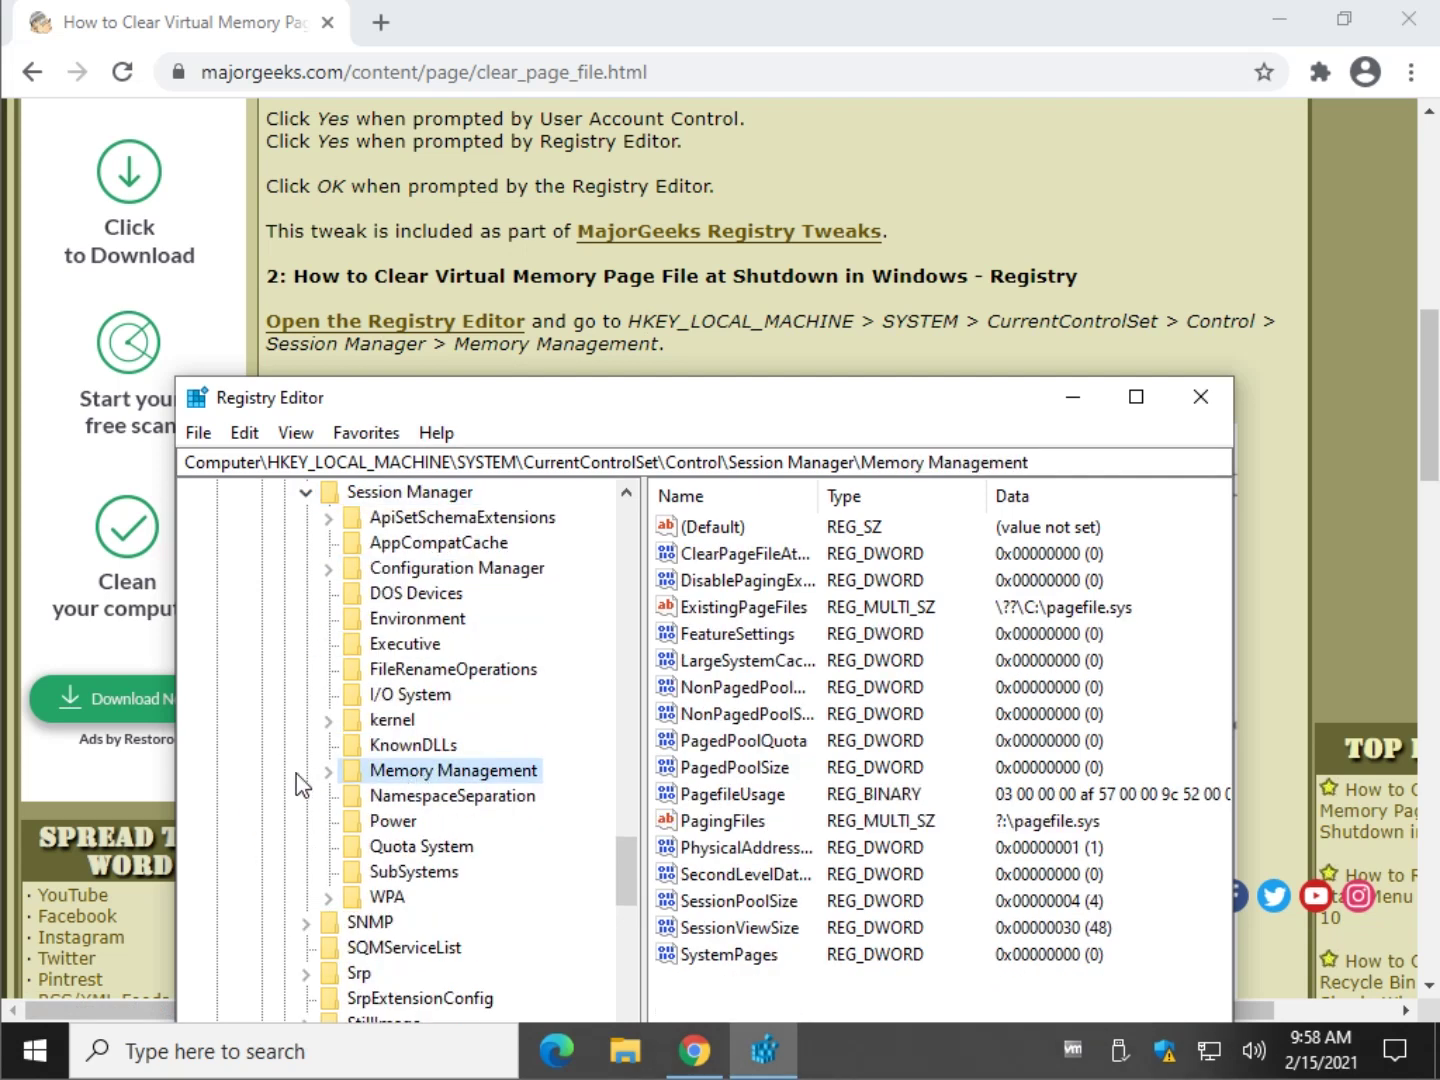
Select ClearPageFileAtShutdown and review the article's instructions before editing it.
drag(820, 494, 976, 495)
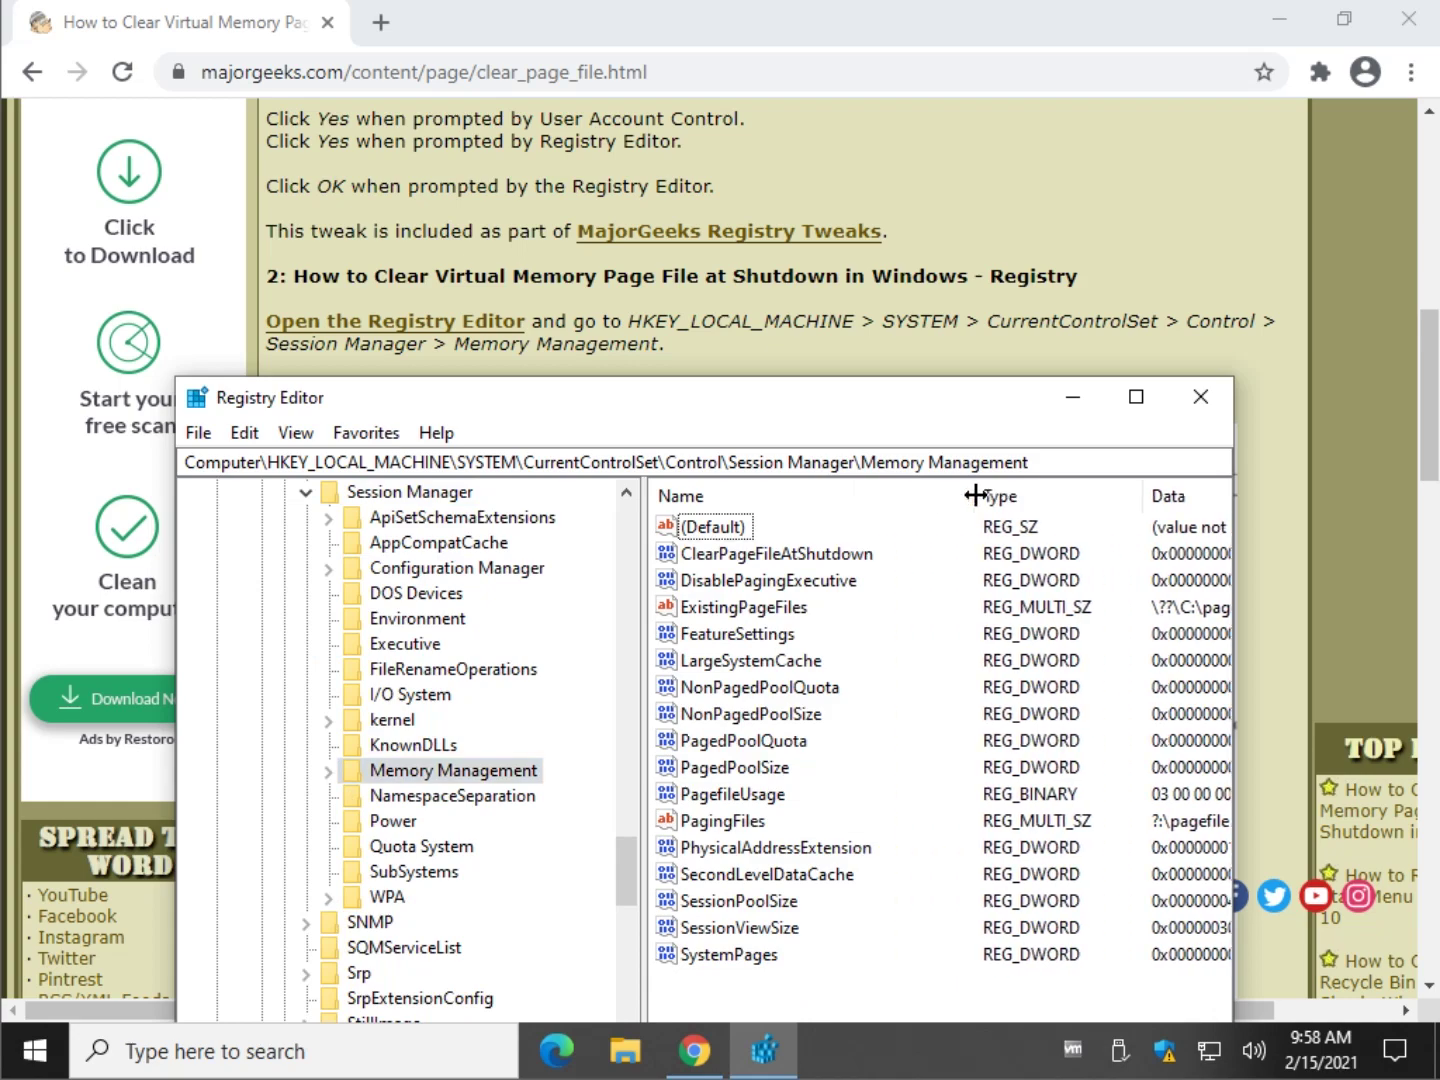
click(788, 556)
click(797, 334)
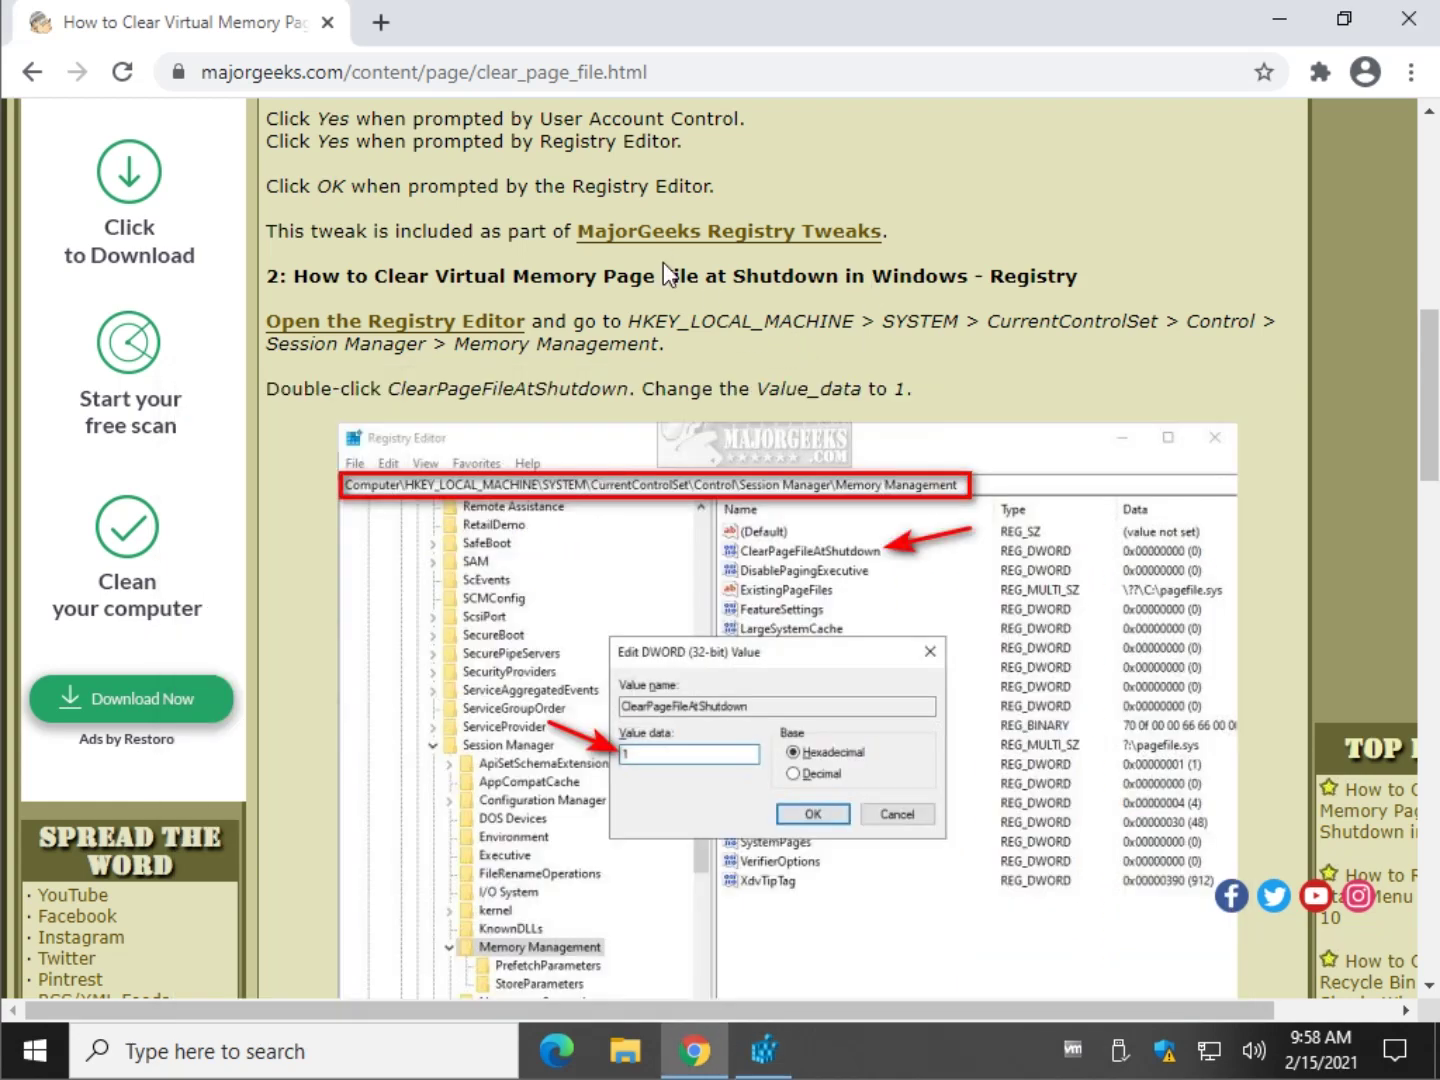
scroll(663, 262, up, 5)
scroll(640, 648, down, 6)
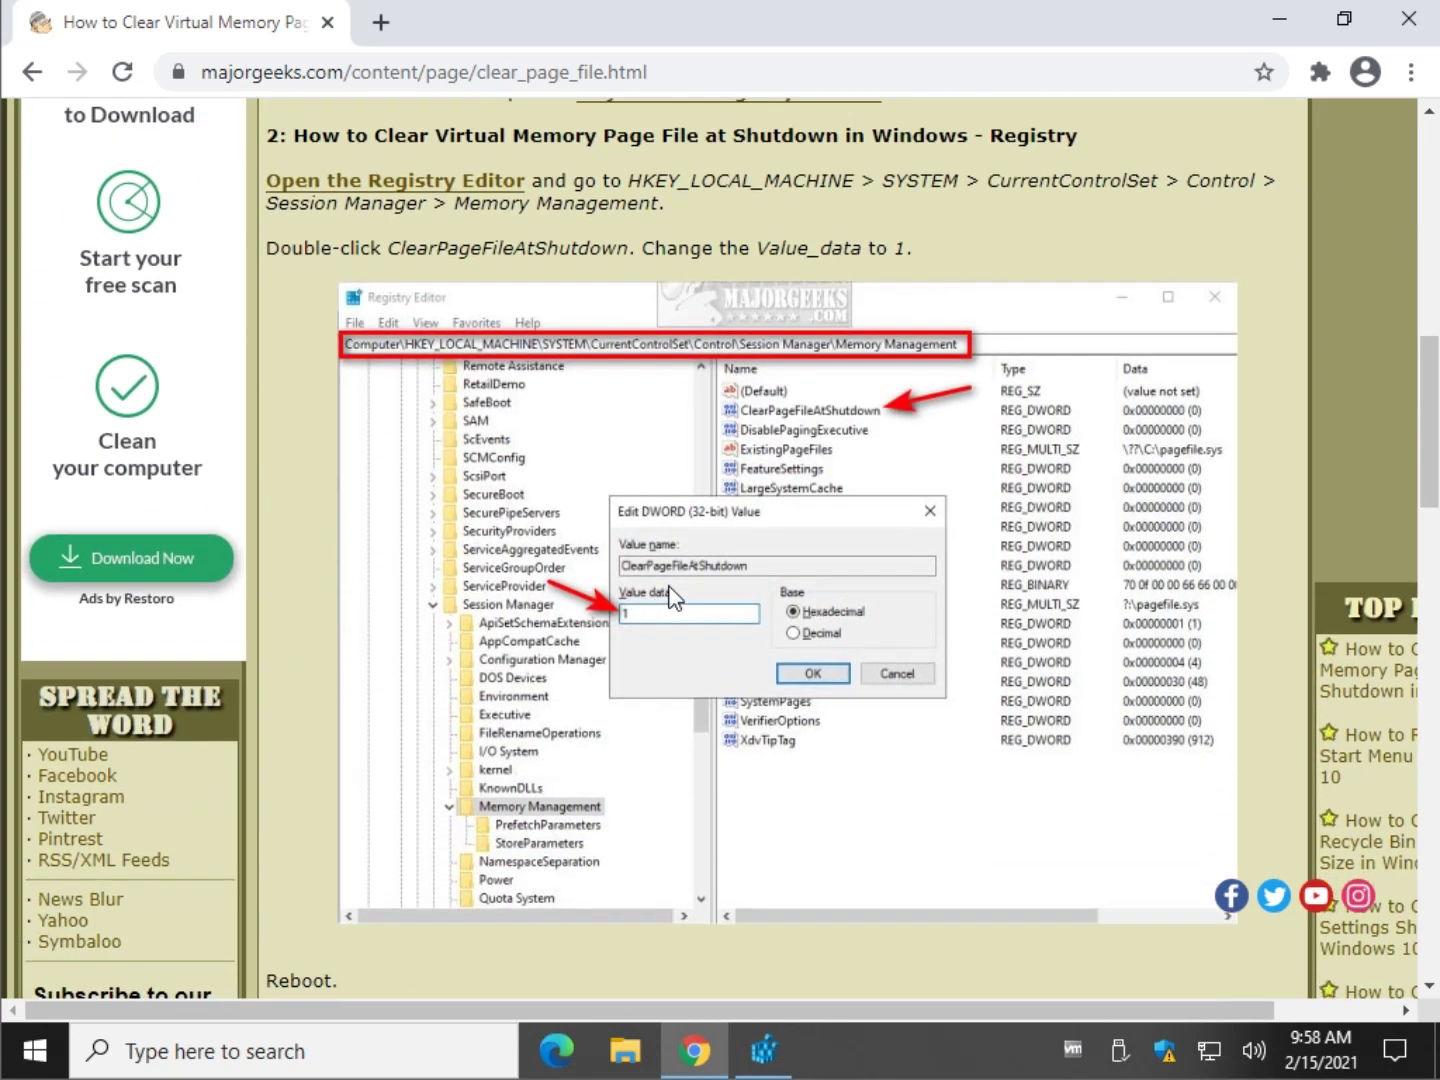
scroll(675, 571, down, 1)
scroll(633, 487, up, 1)
mouse_move(776, 1060)
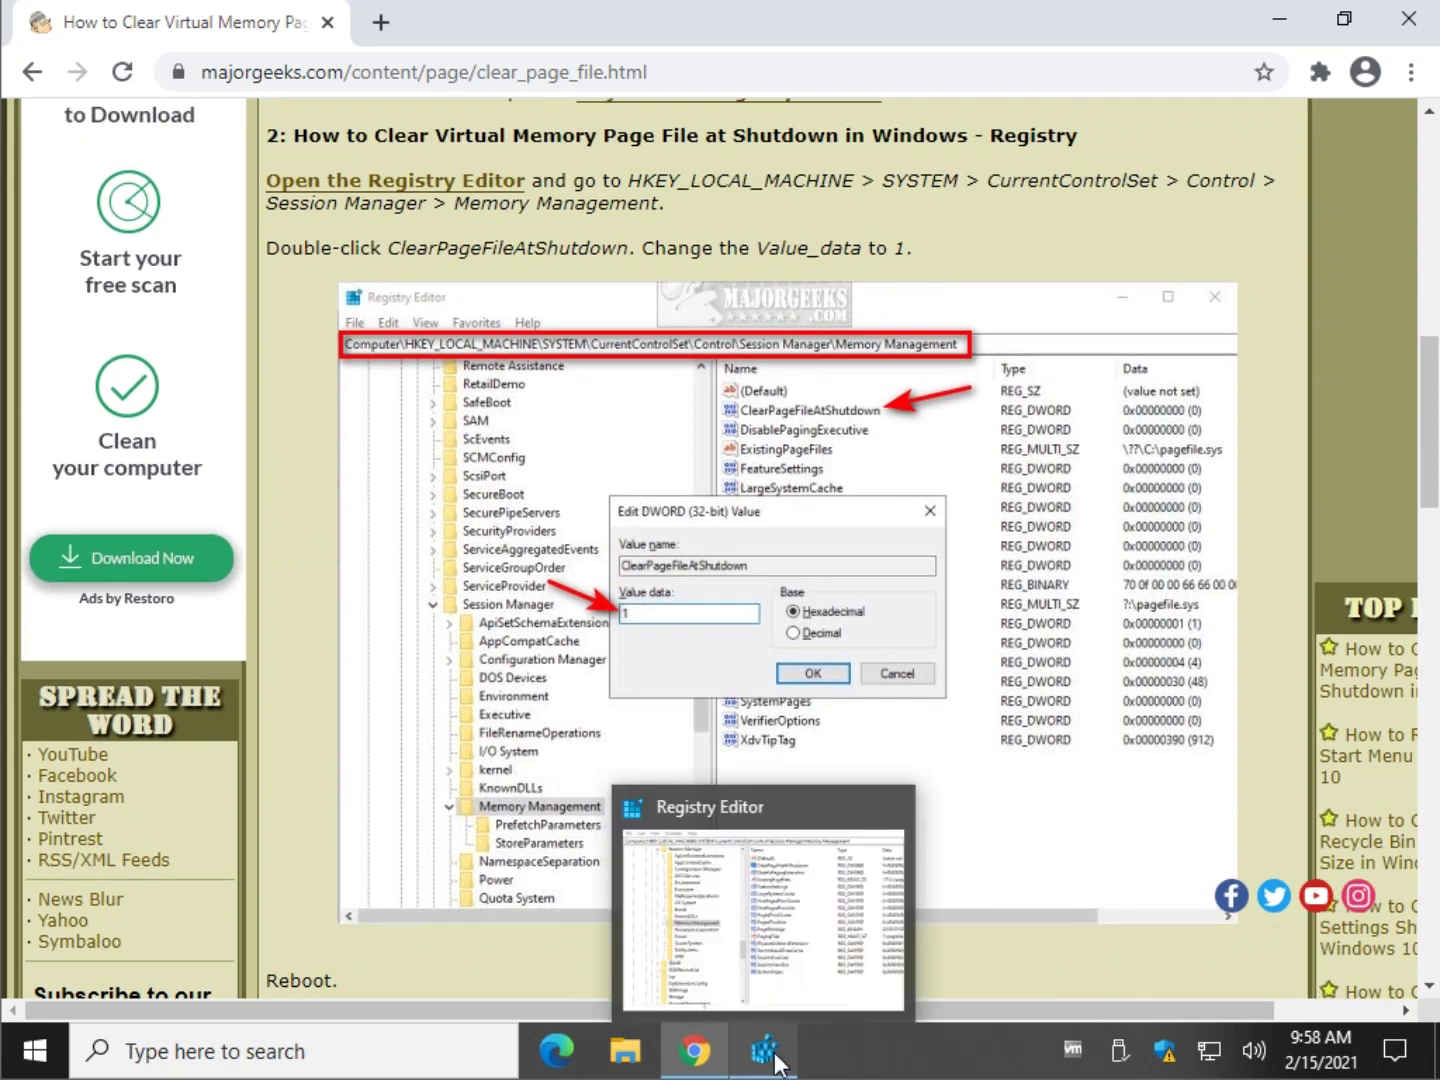
click(802, 951)
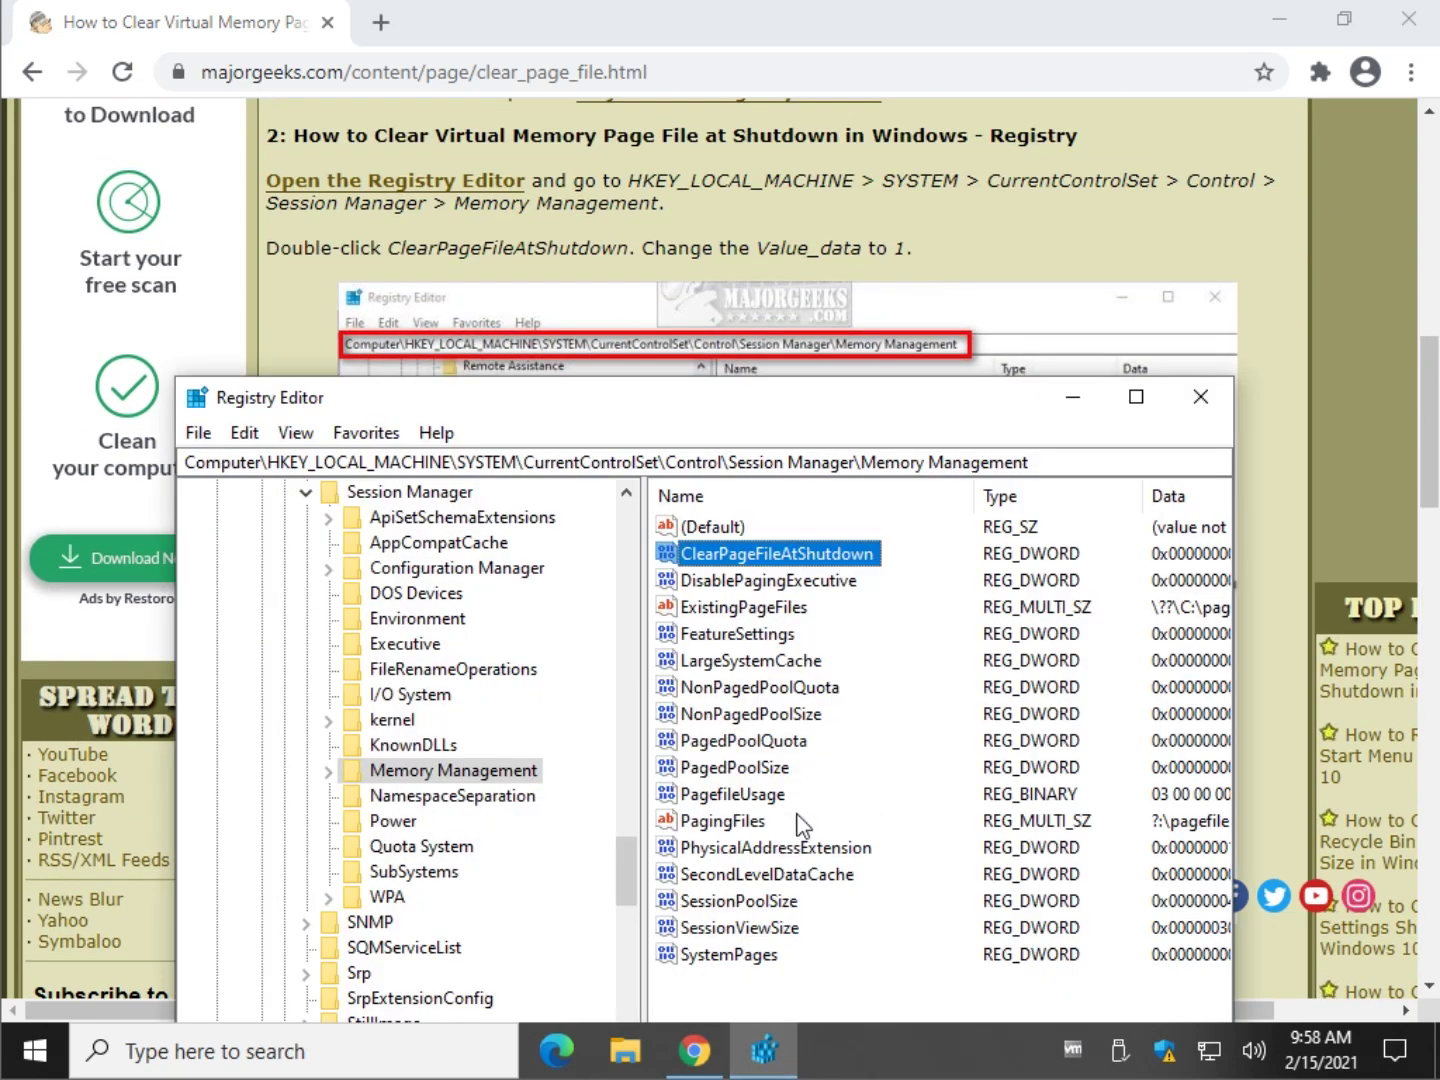
Set ClearPageFileAtShutdown's value data to 1 and reopen it to verify.
double_click(833, 553)
click(656, 753)
double_click(737, 554)
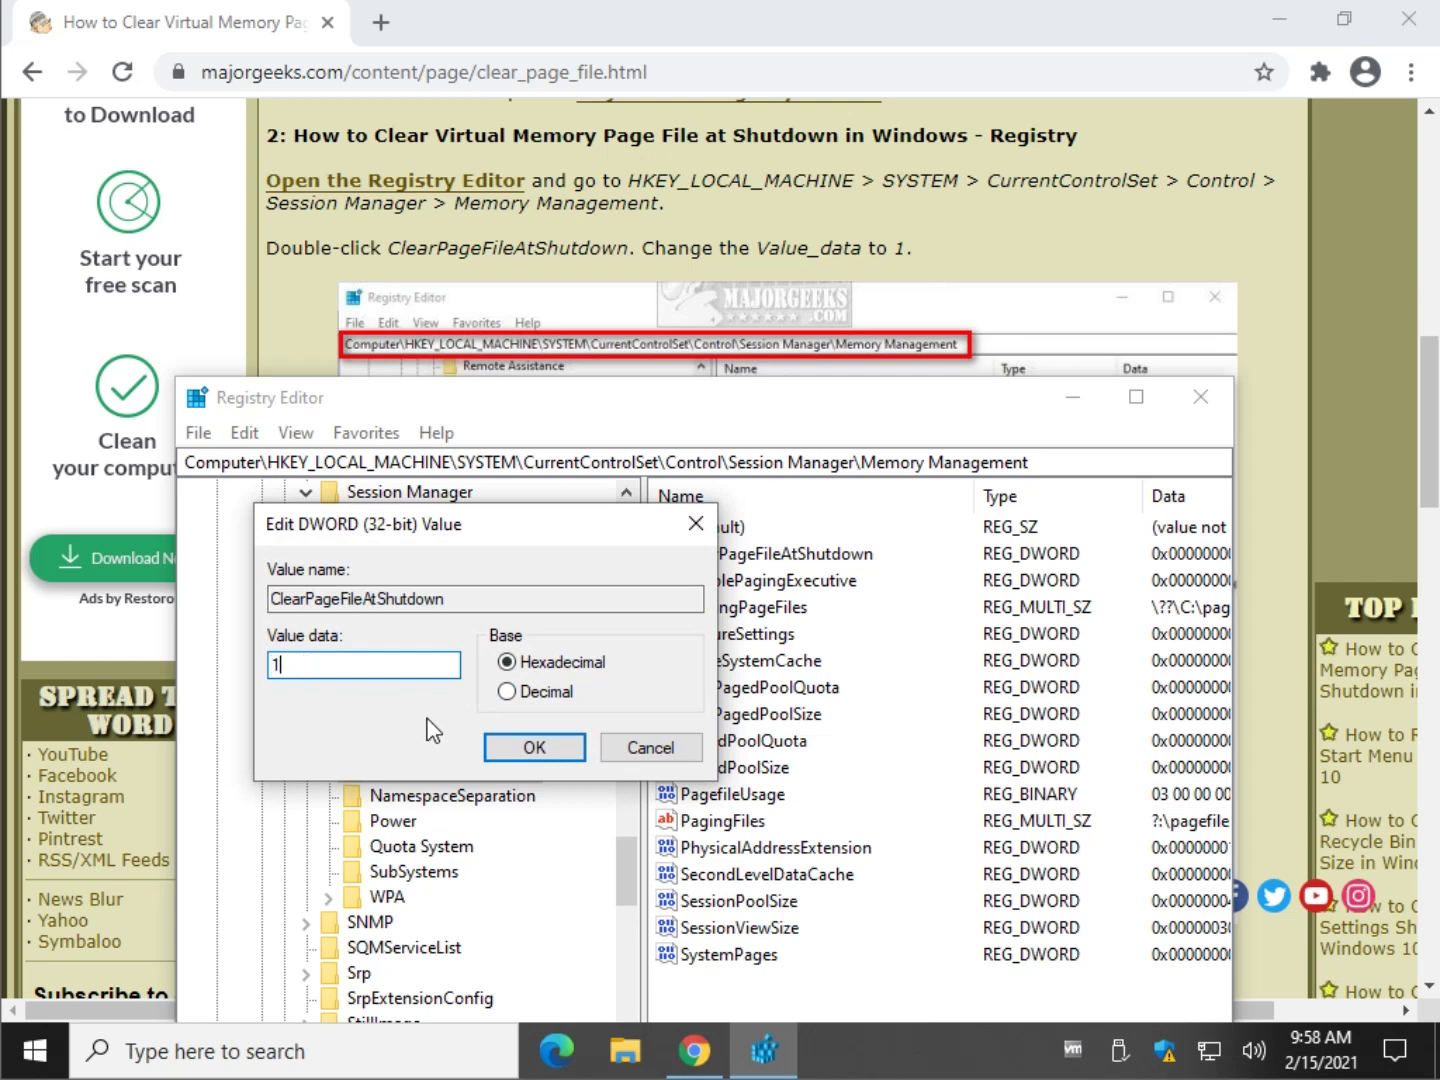
click(528, 755)
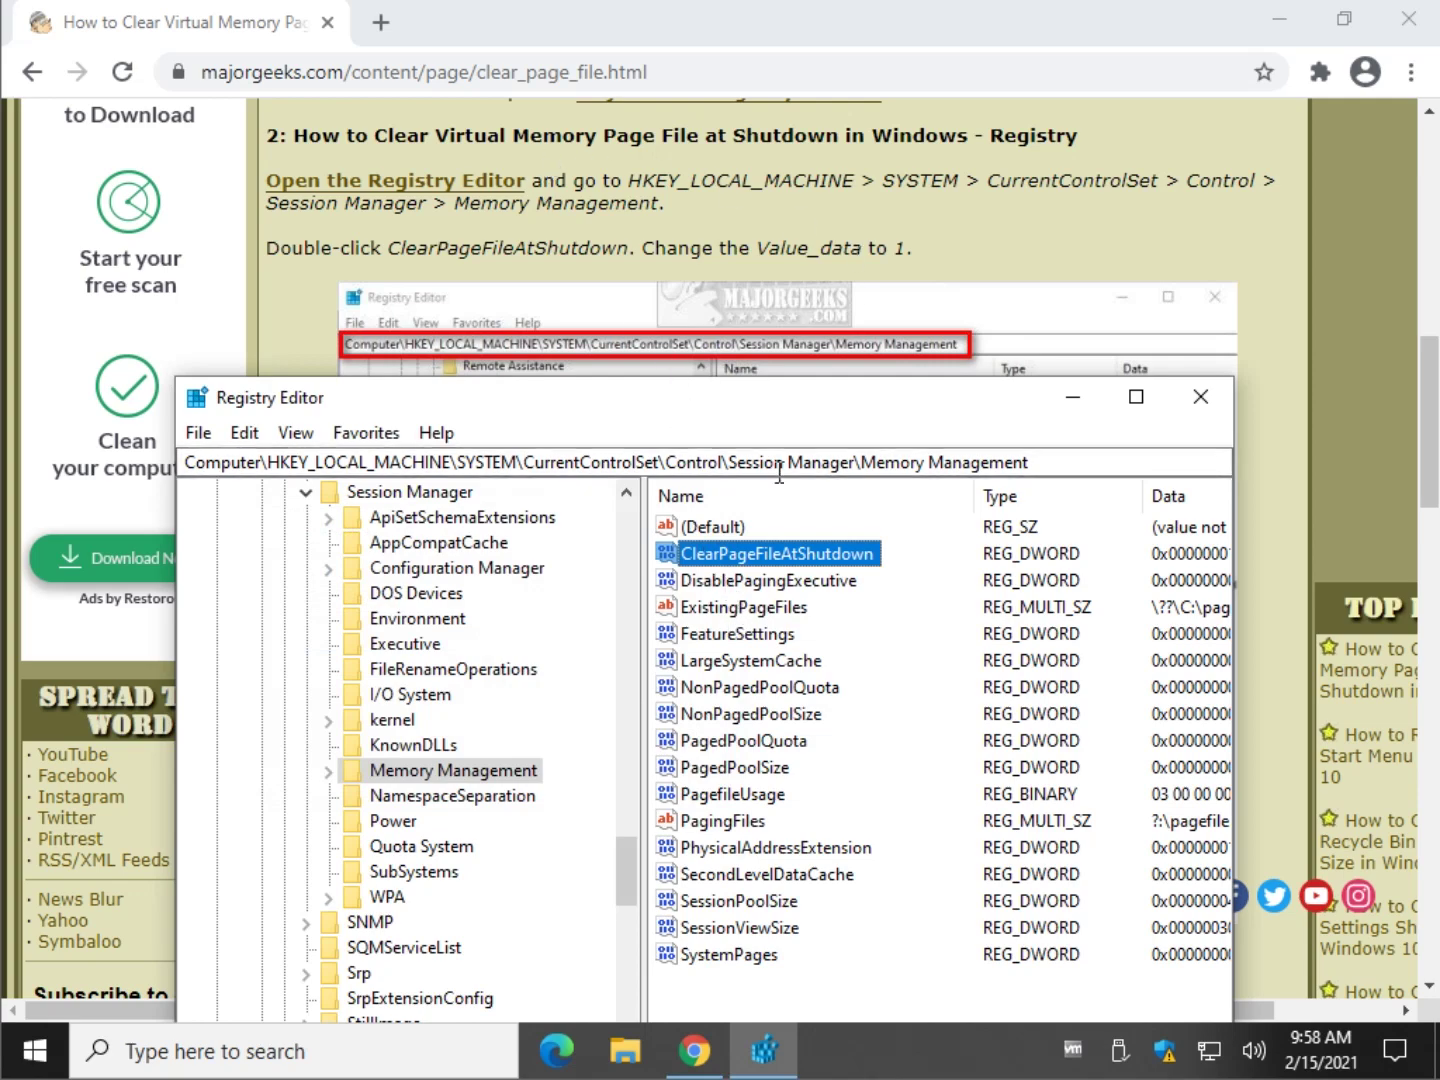
double_click(747, 560)
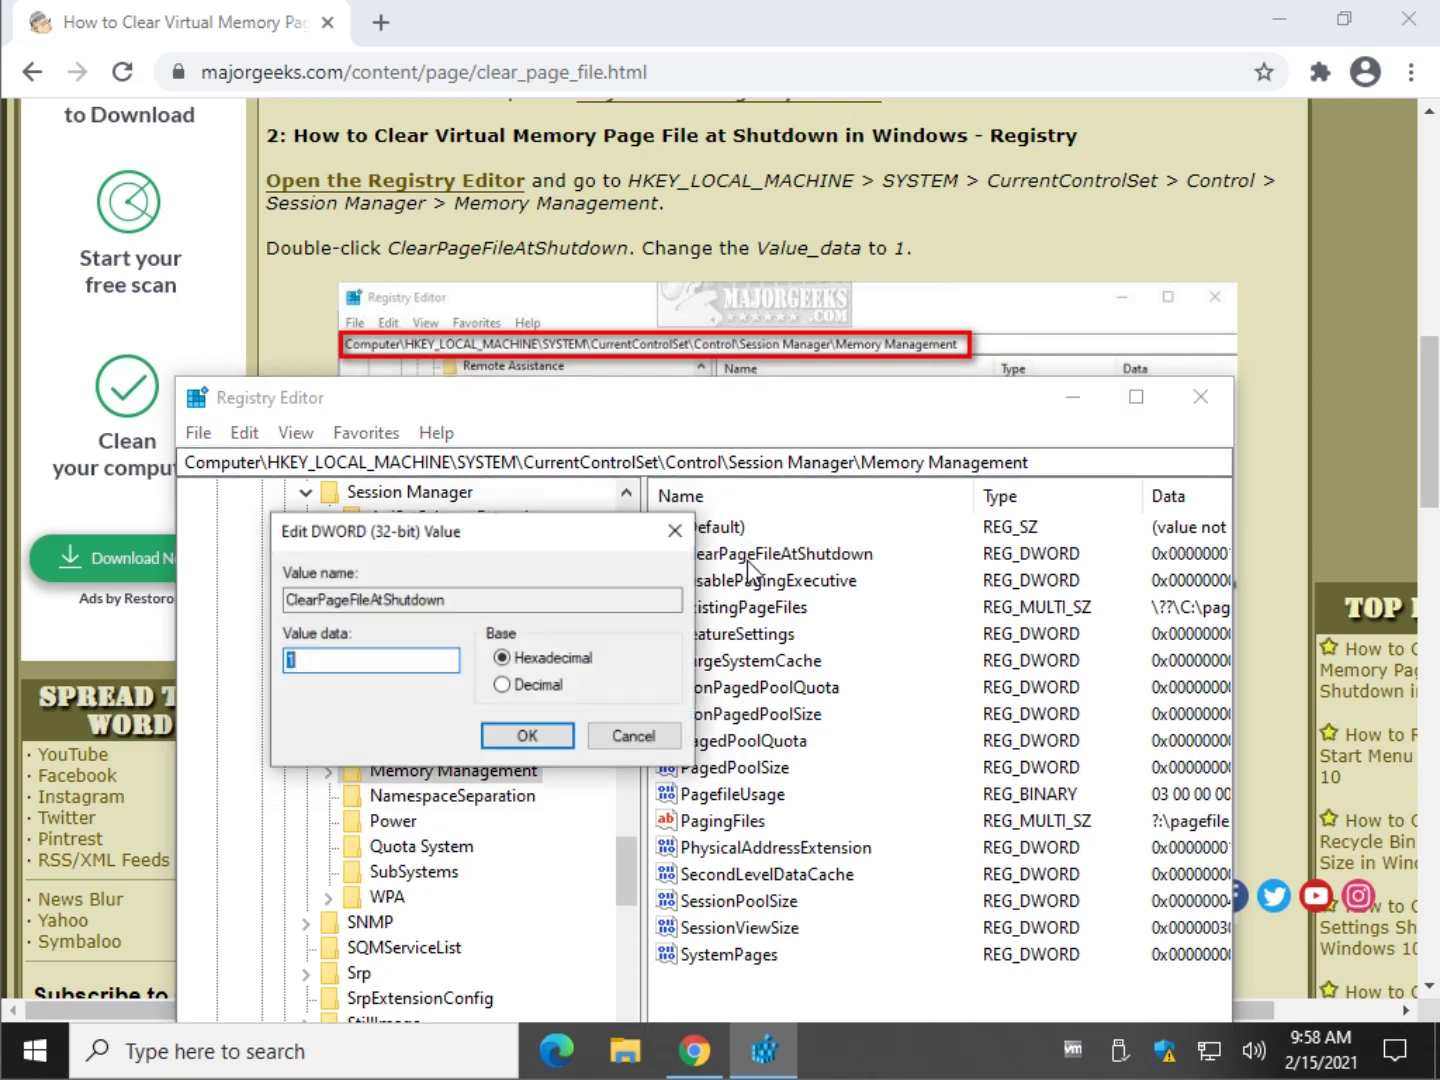
click(689, 748)
Close Registry Editor and scroll the article to section 3, the Group Policy Editor method.
click(1202, 397)
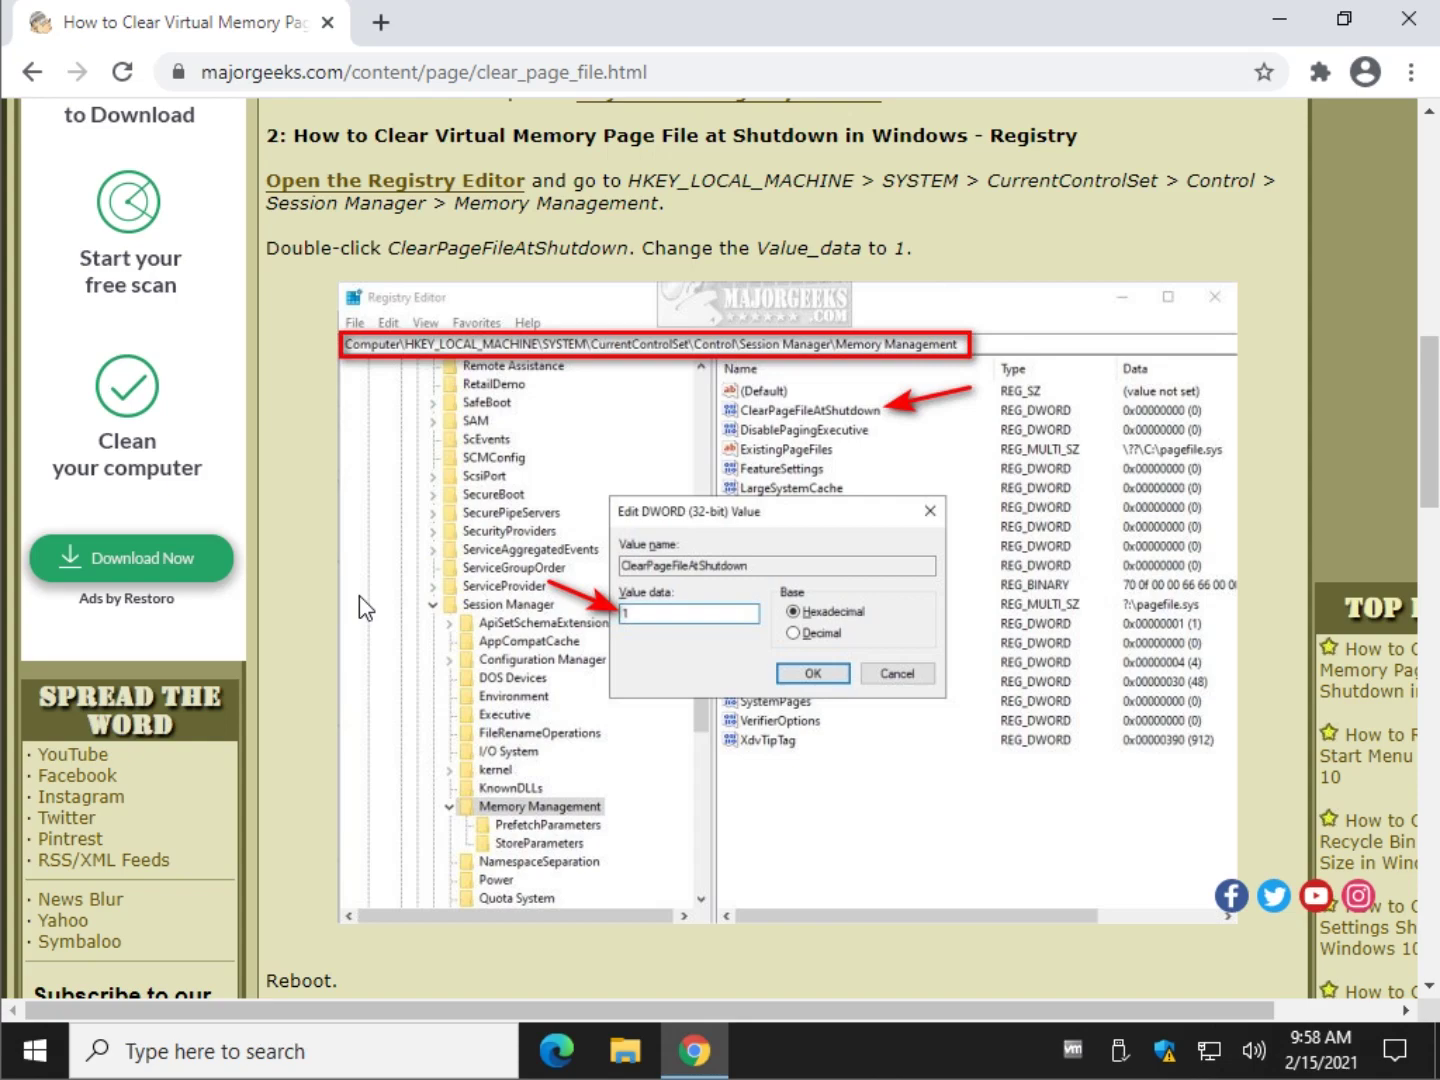
scroll(359, 595, down, 3)
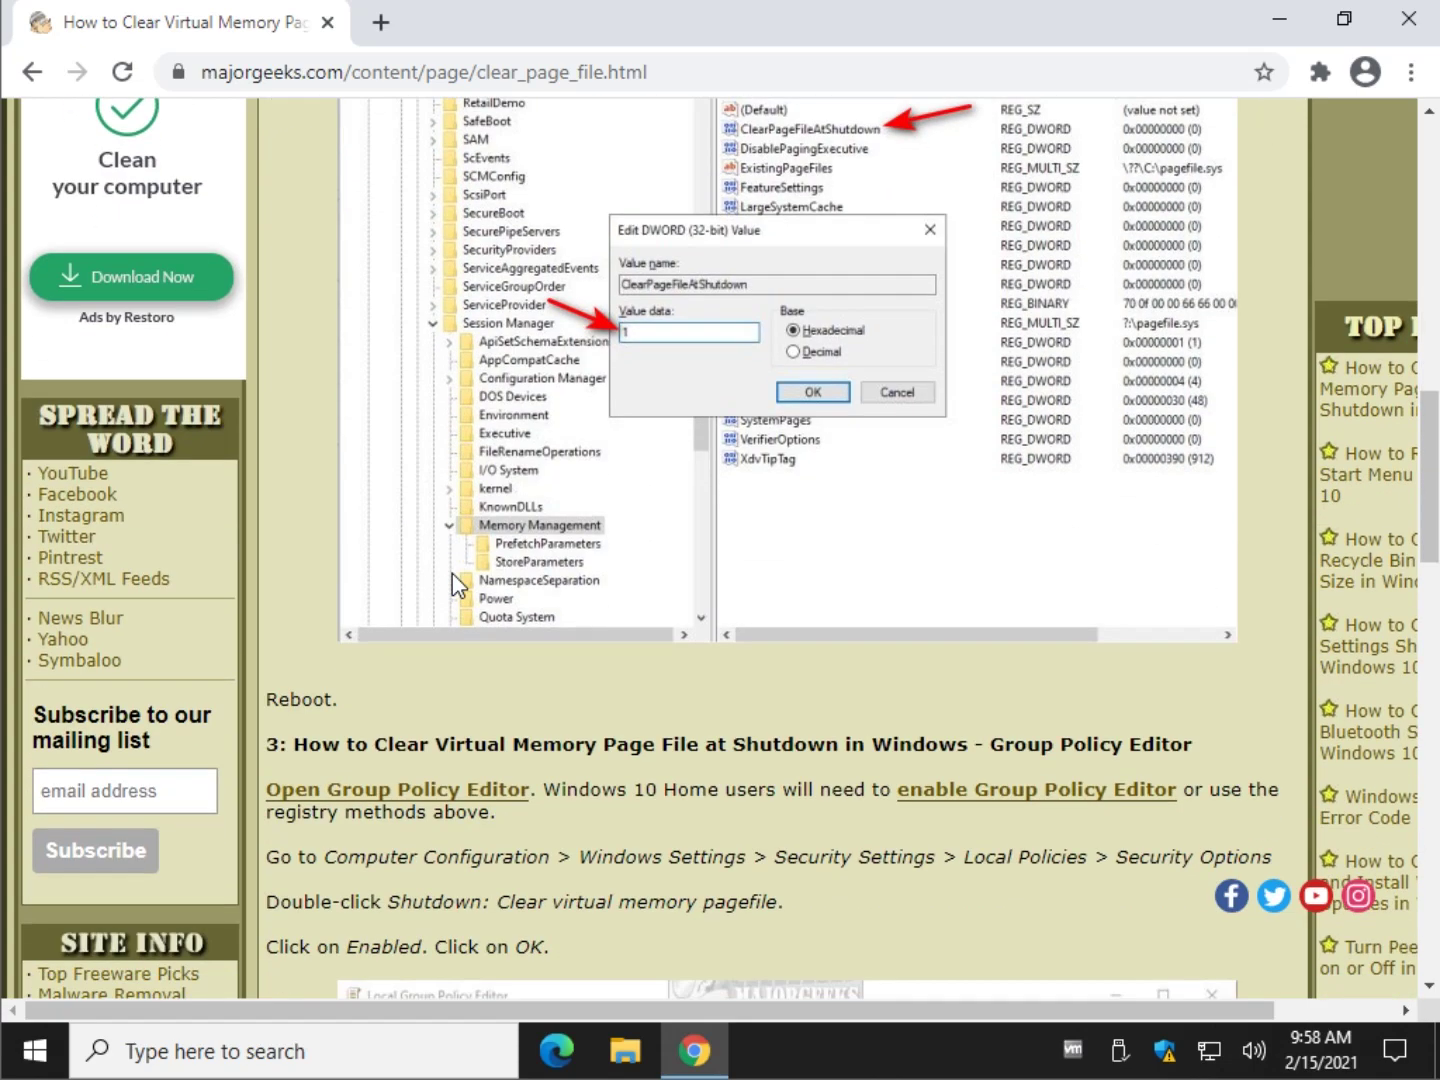
scroll(769, 551, down, 6)
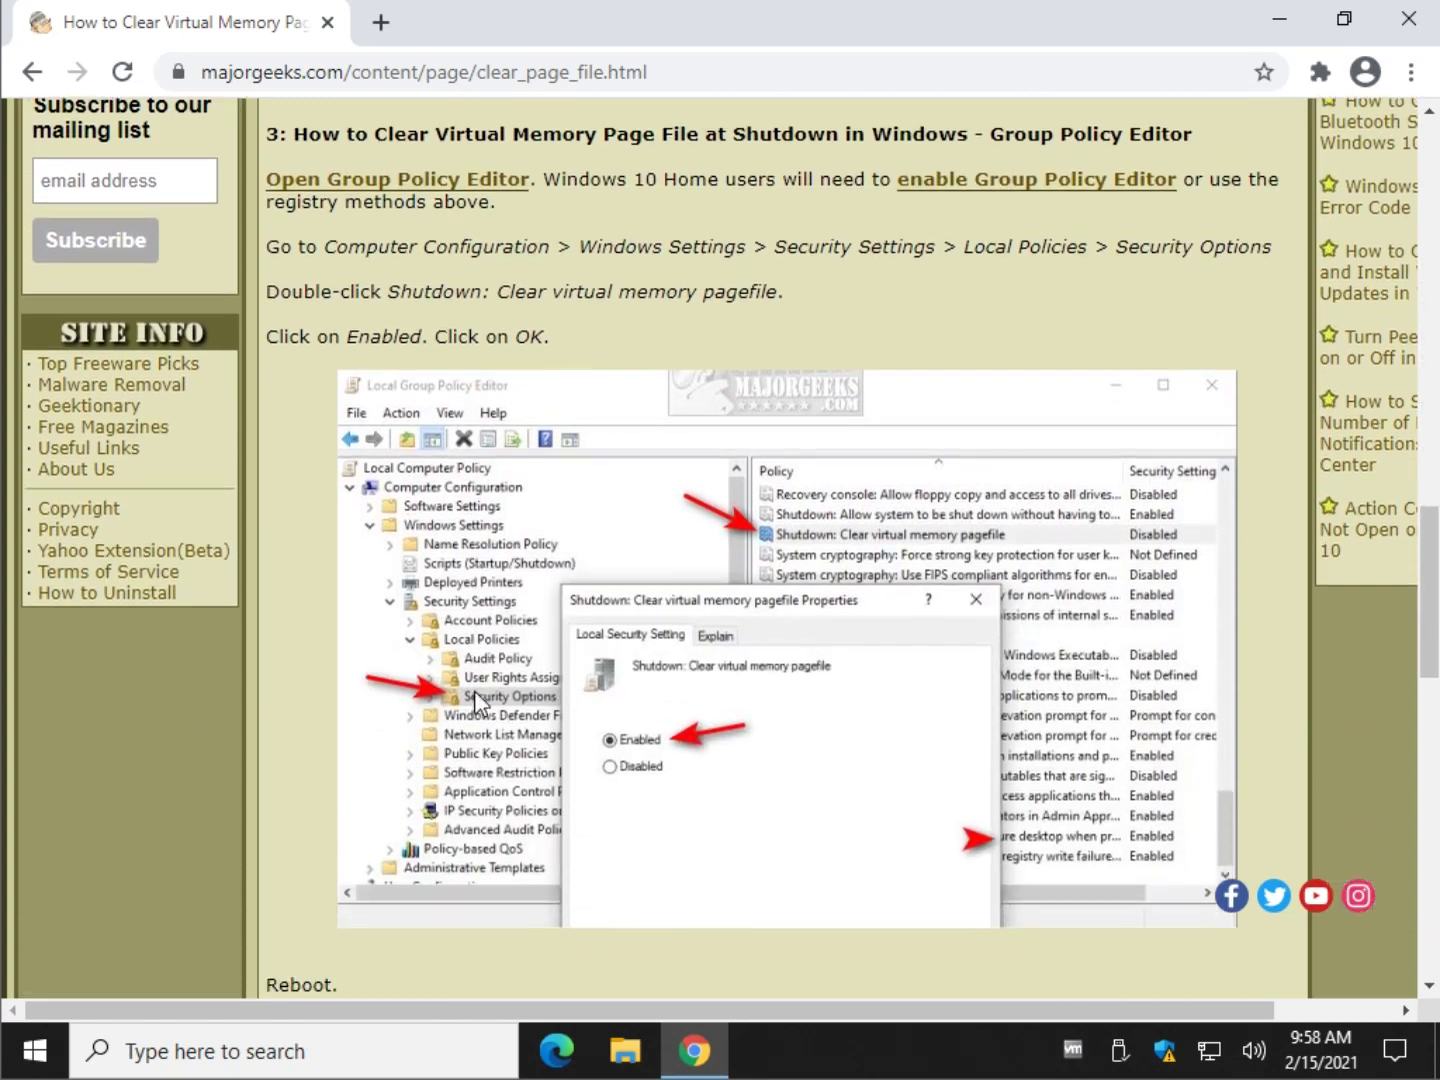
scroll(479, 703, down, 1)
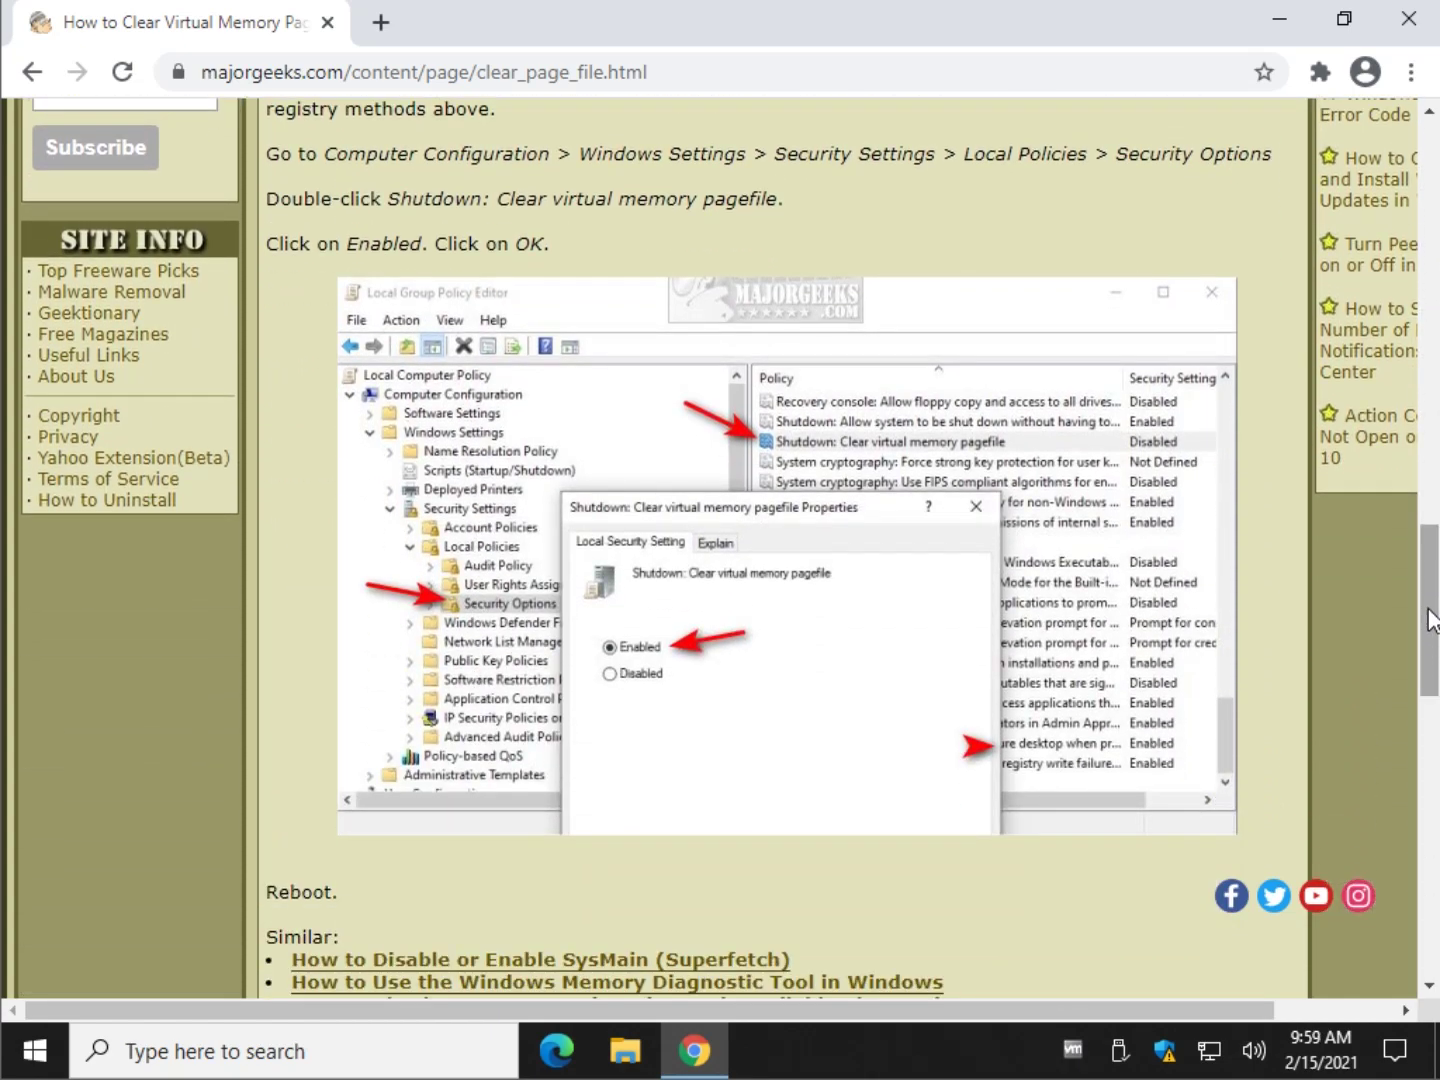
drag(1432, 619, 1432, 597)
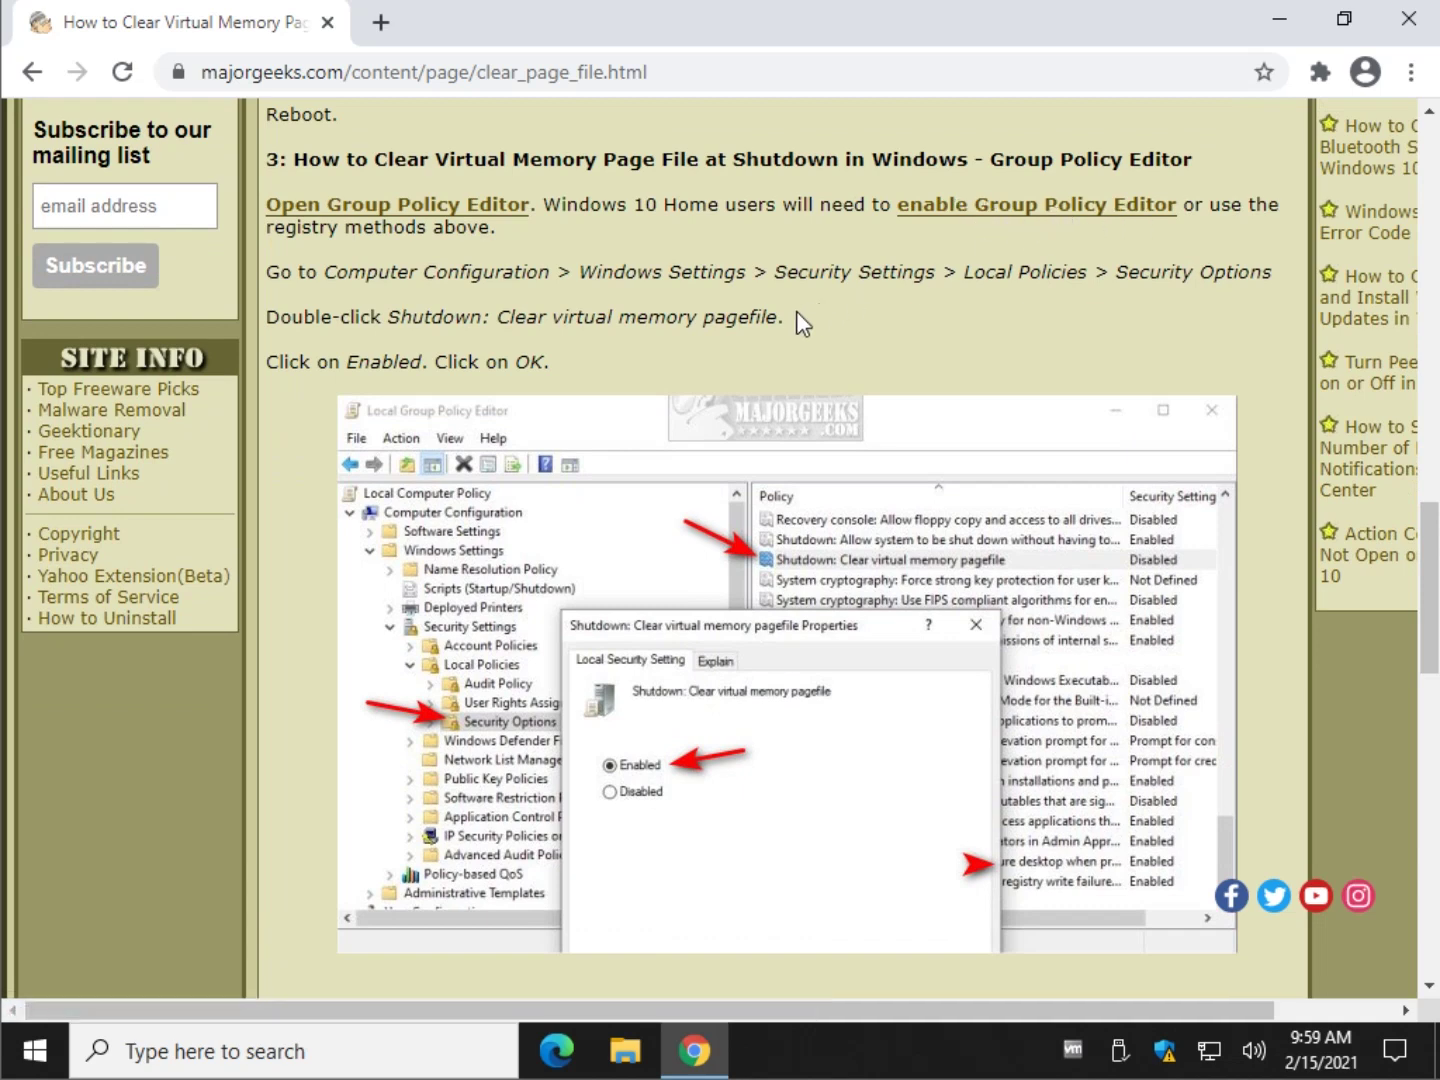
Launch gpedit.msc from the Run box and move the editor window lower.
key(super+r)
text(gp)
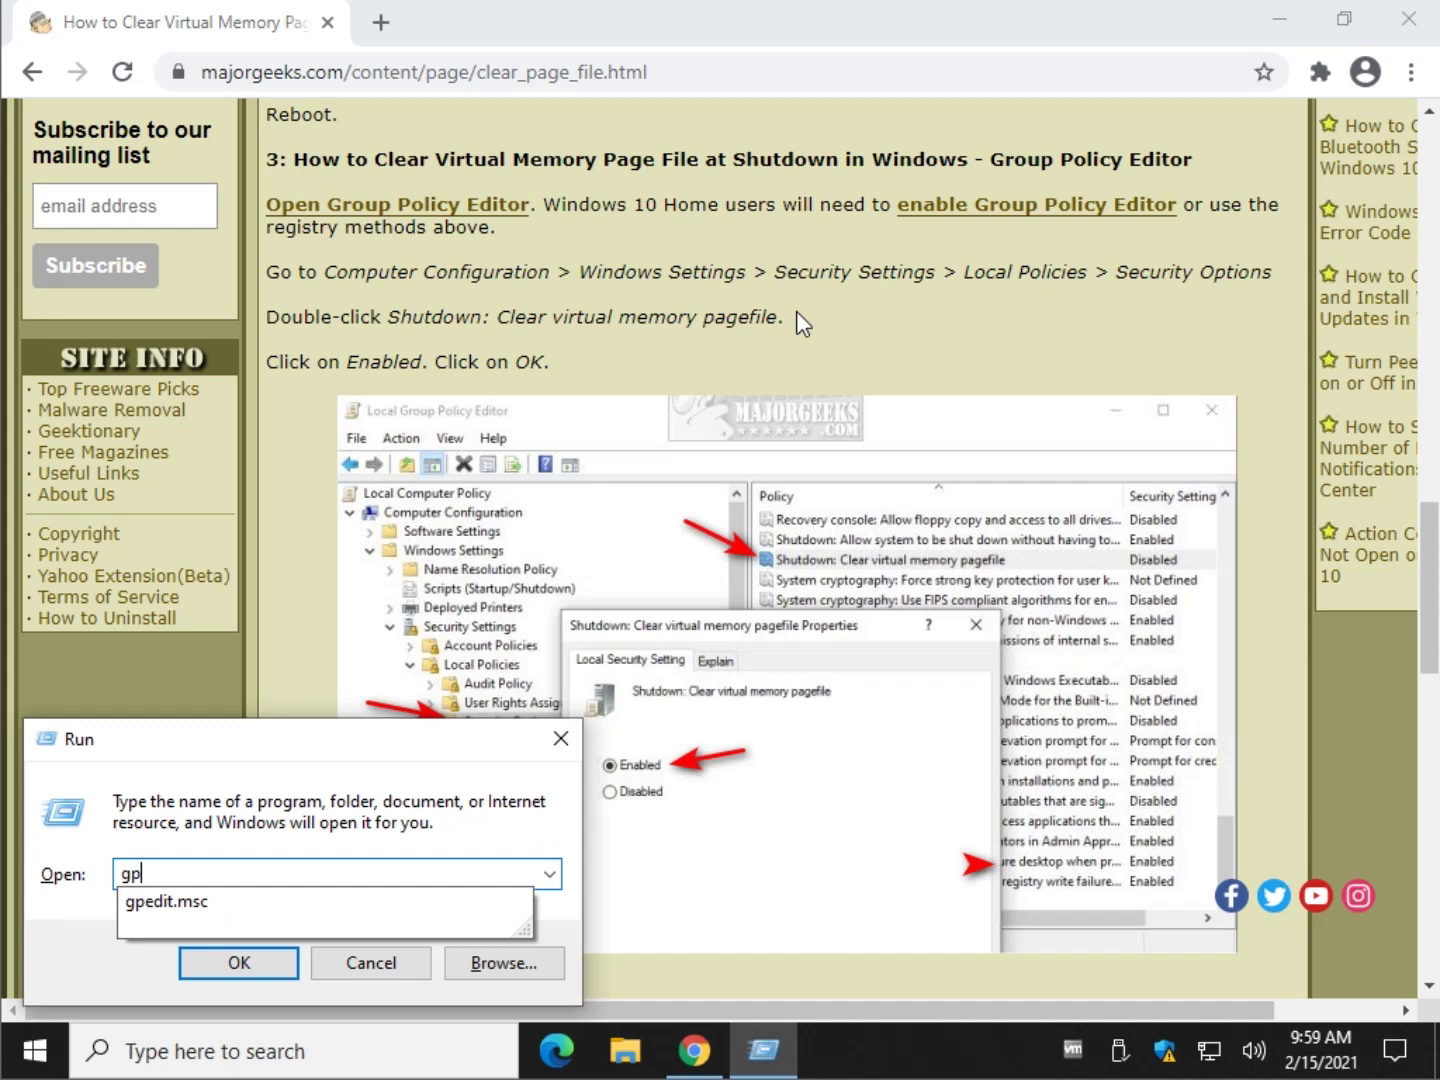
text(edit.msc)
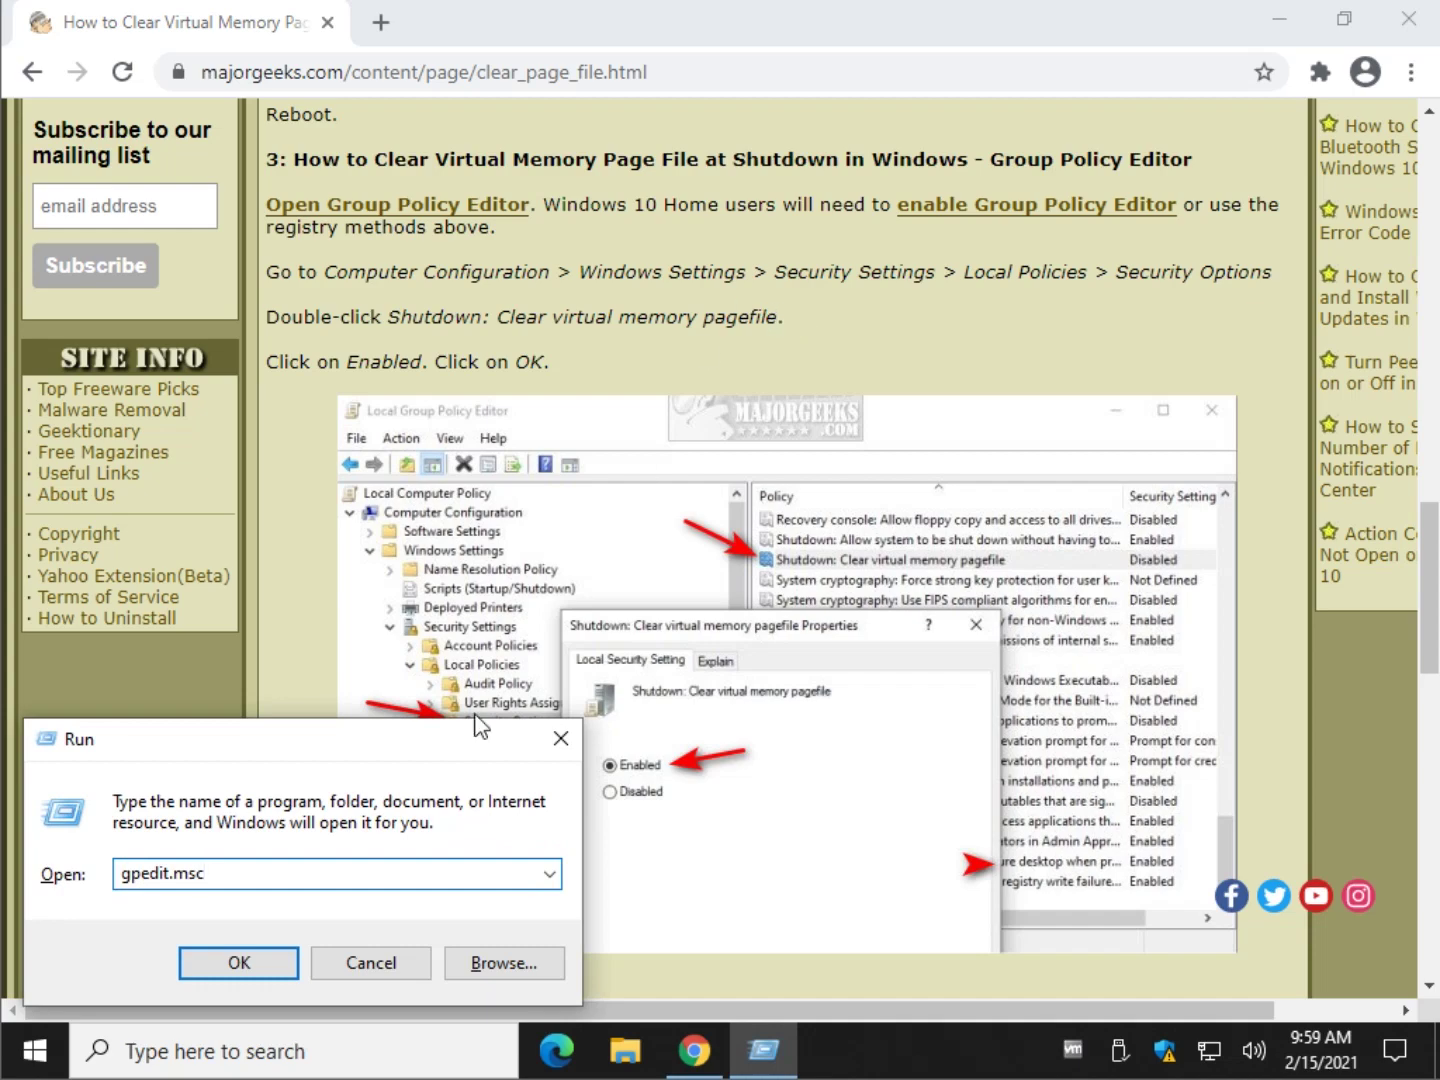
click(246, 959)
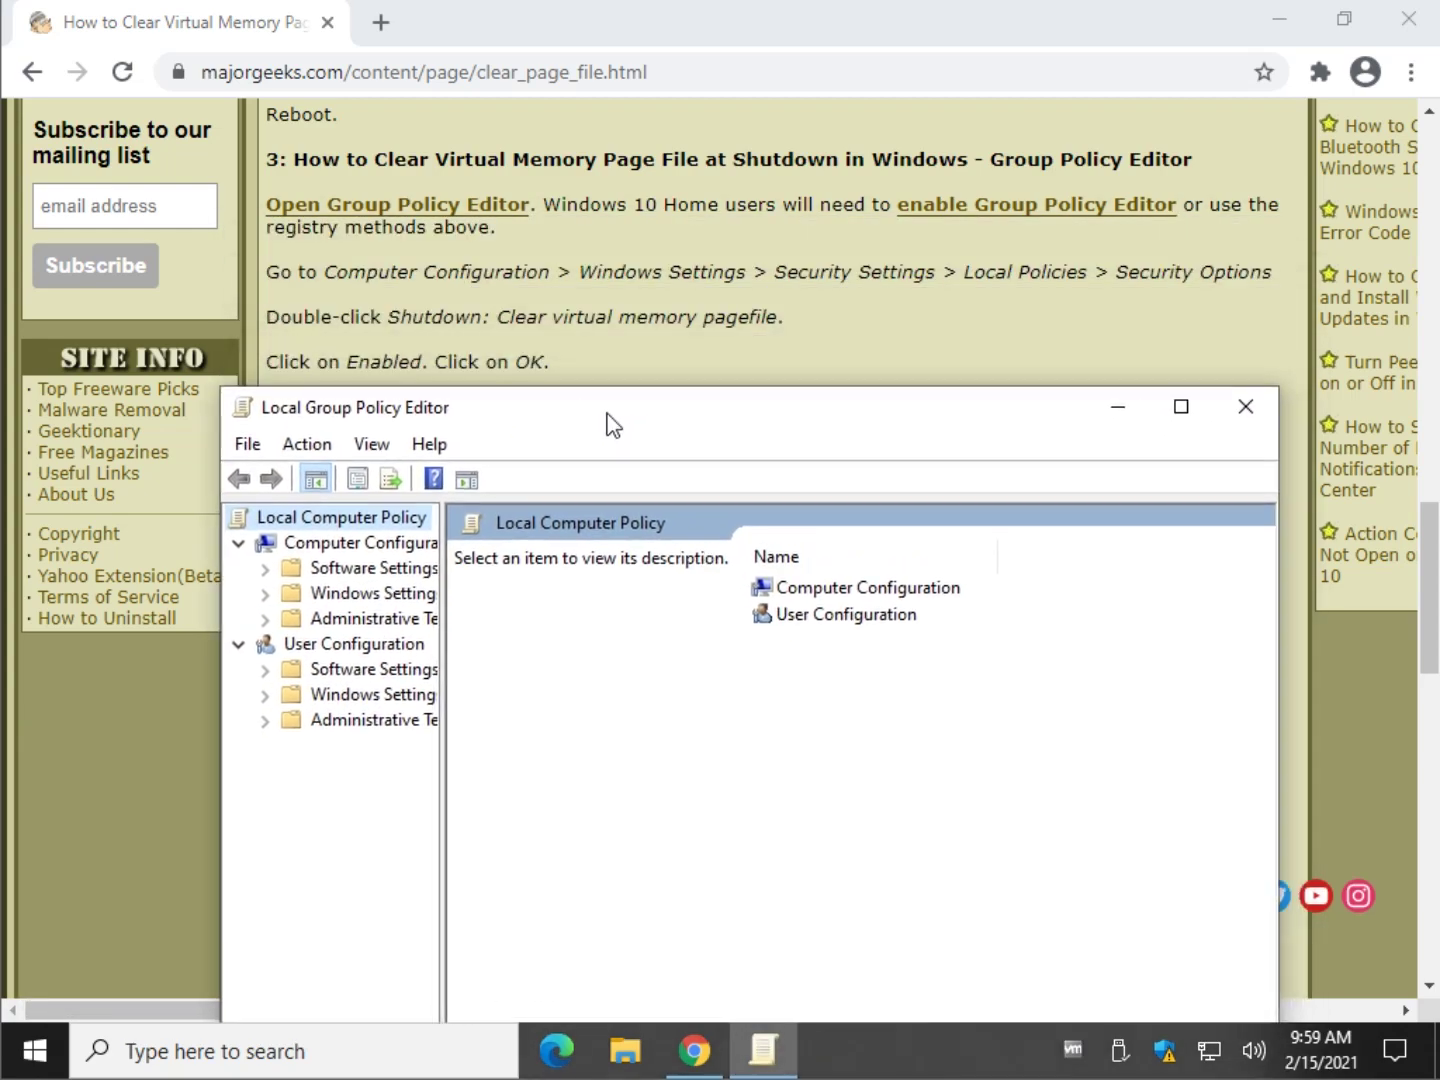
drag(613, 425, 604, 433)
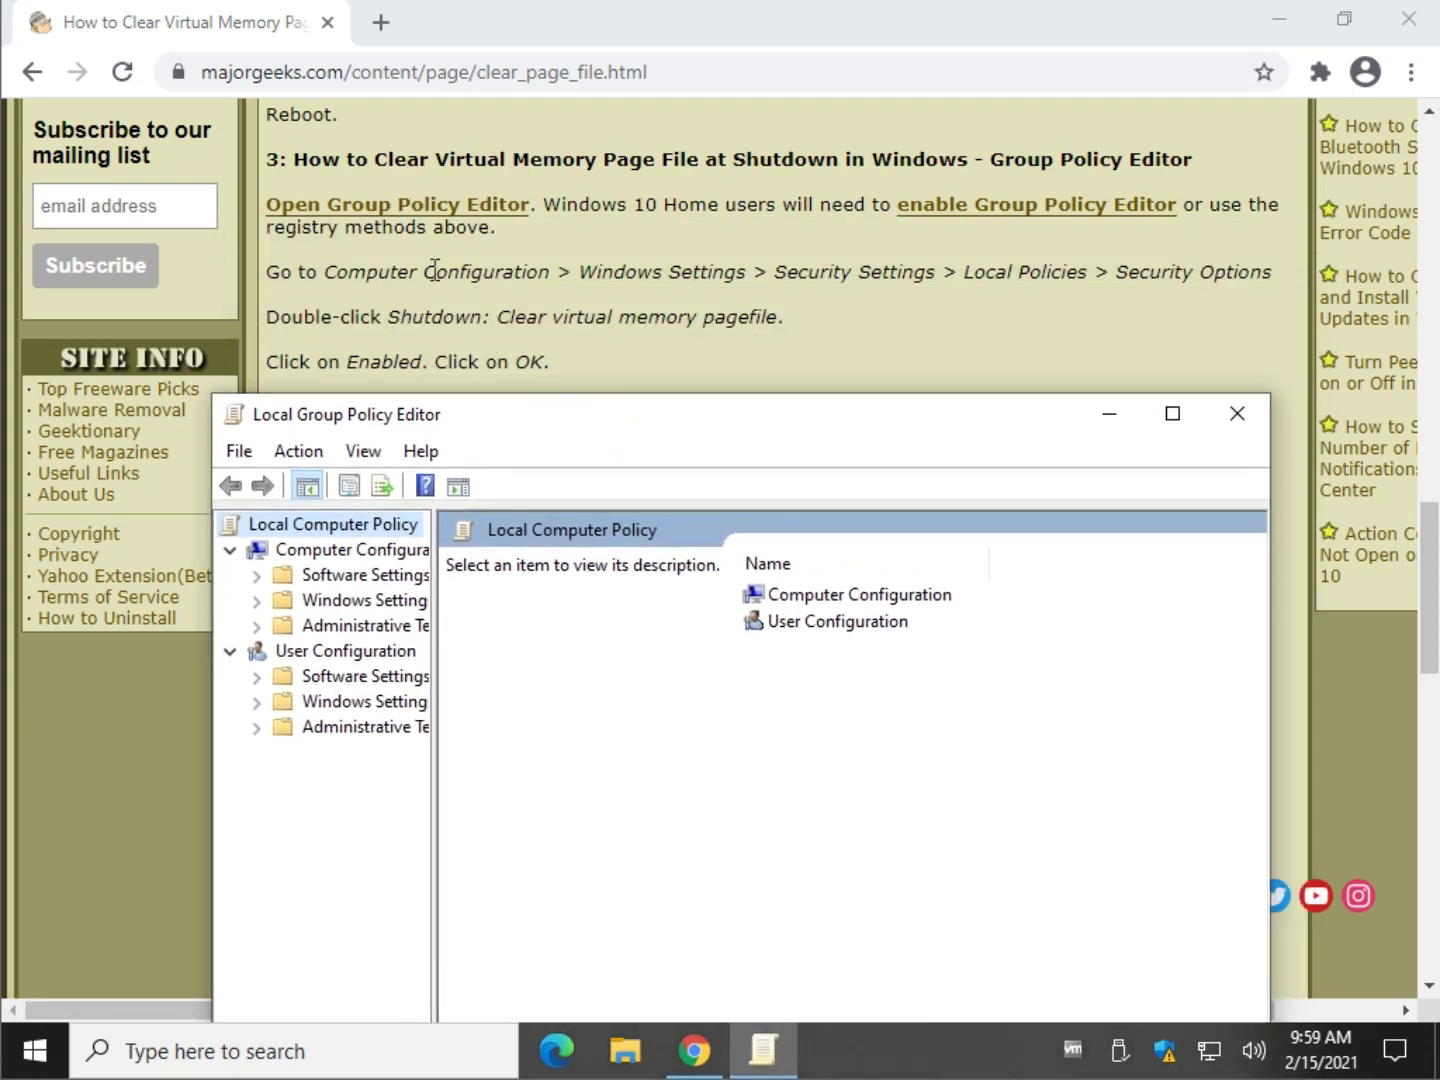
Browse to Local Policies > Security Options and select 'Shutdown: Clear virtual memory pagefile'.
click(257, 576)
drag(435, 564, 542, 565)
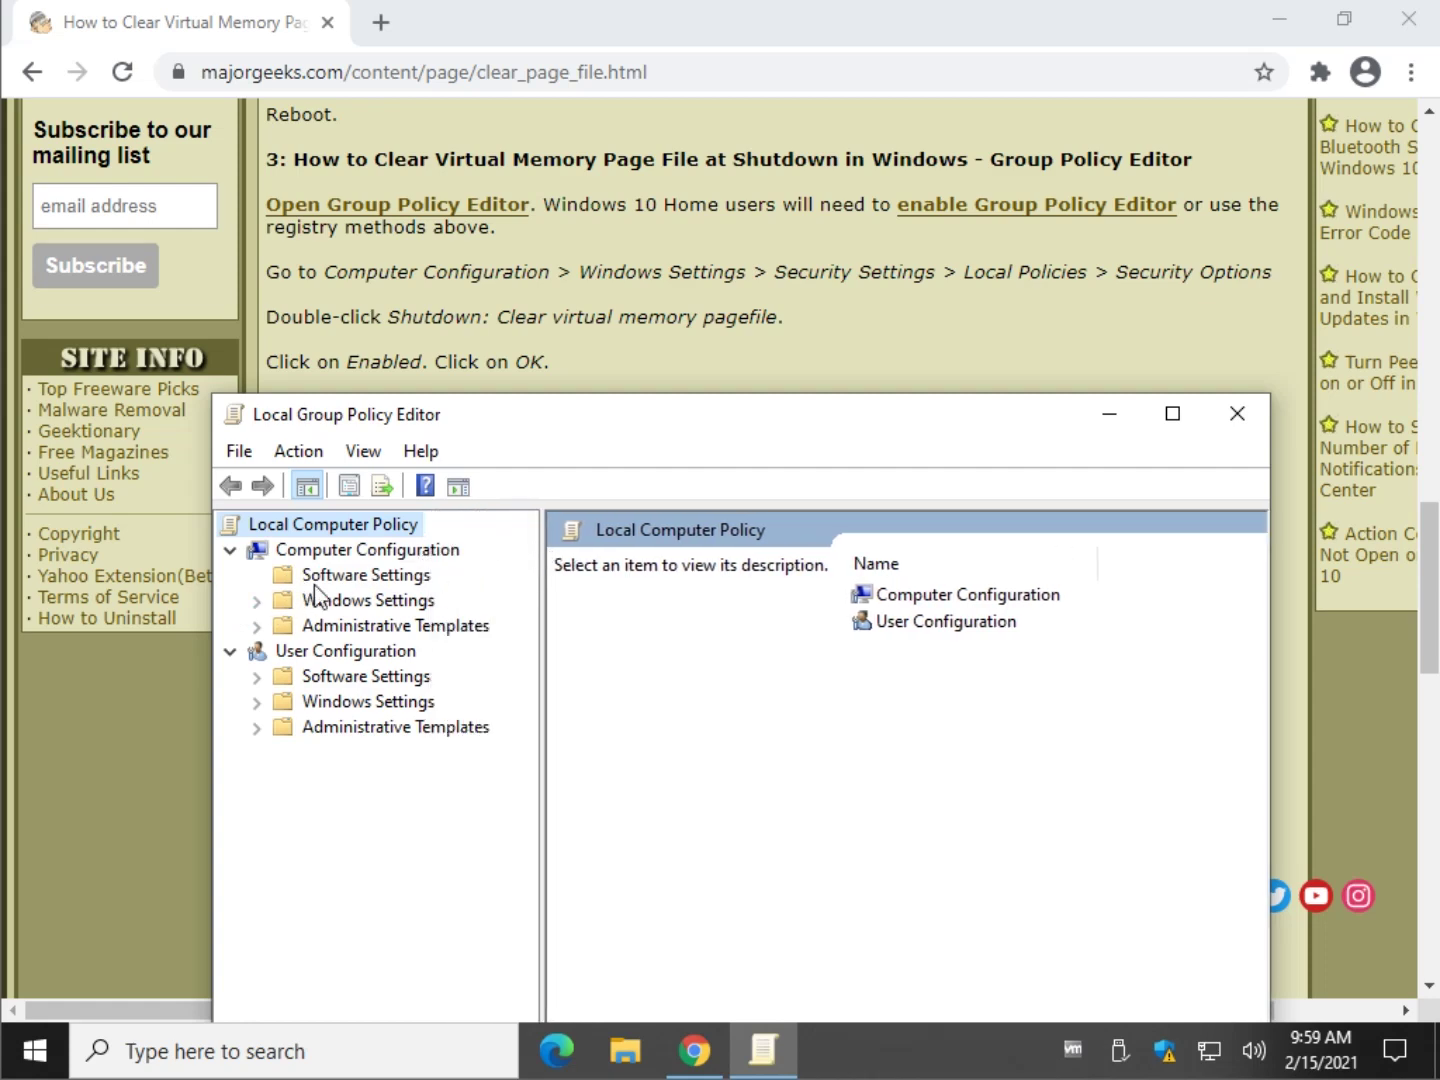
click(309, 552)
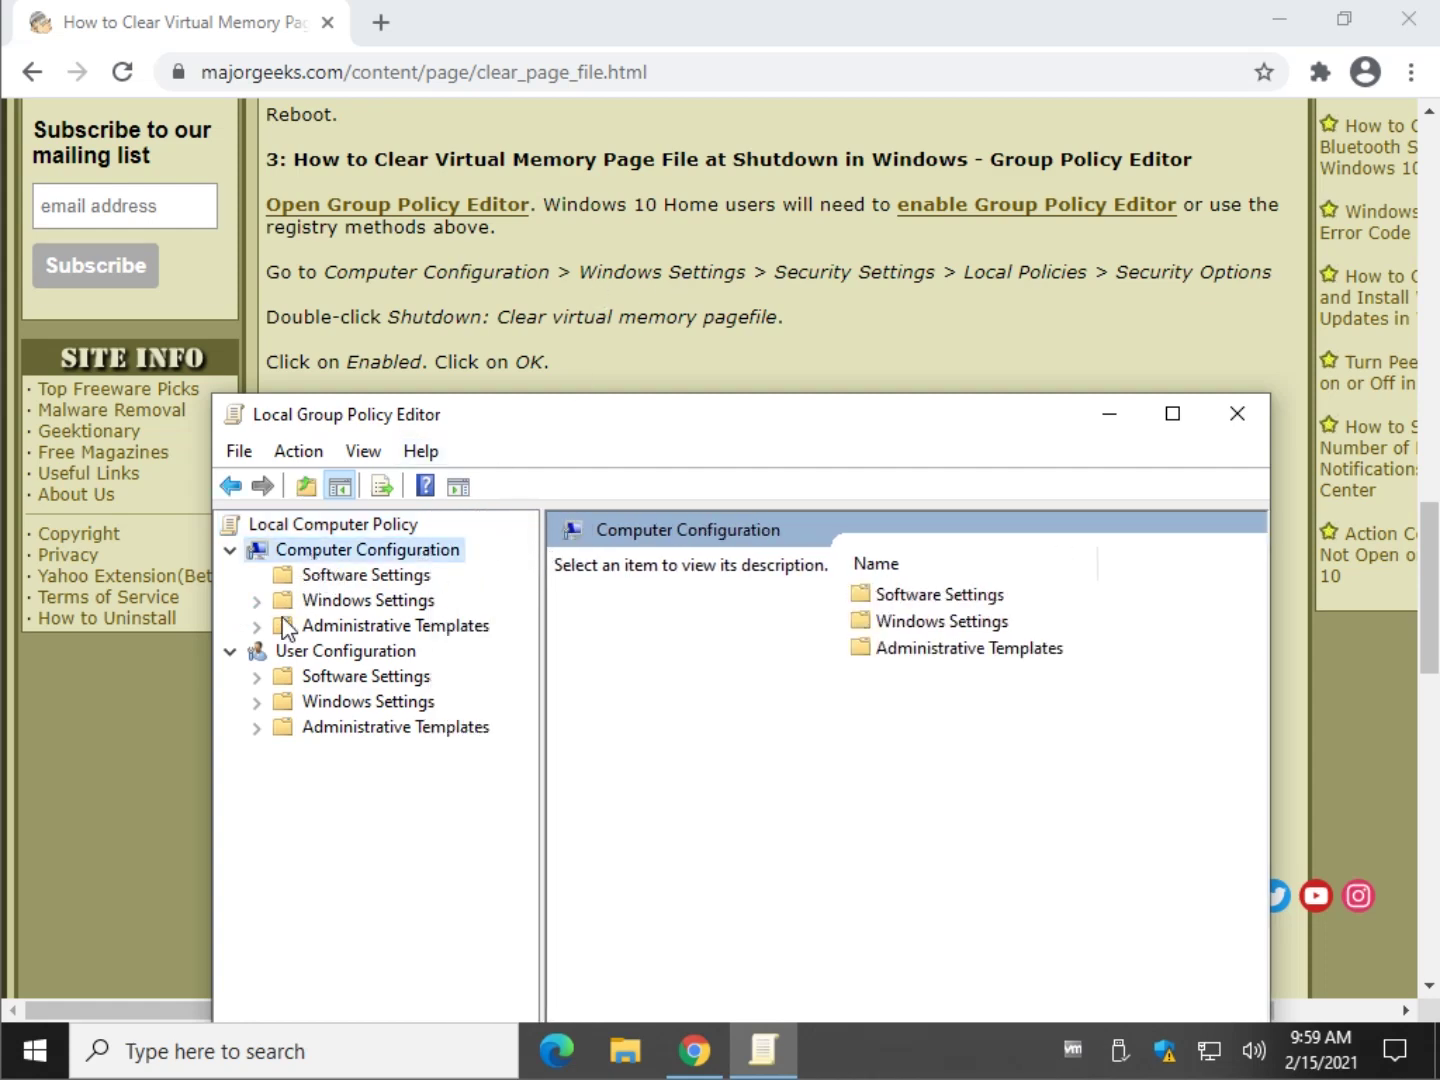
click(257, 601)
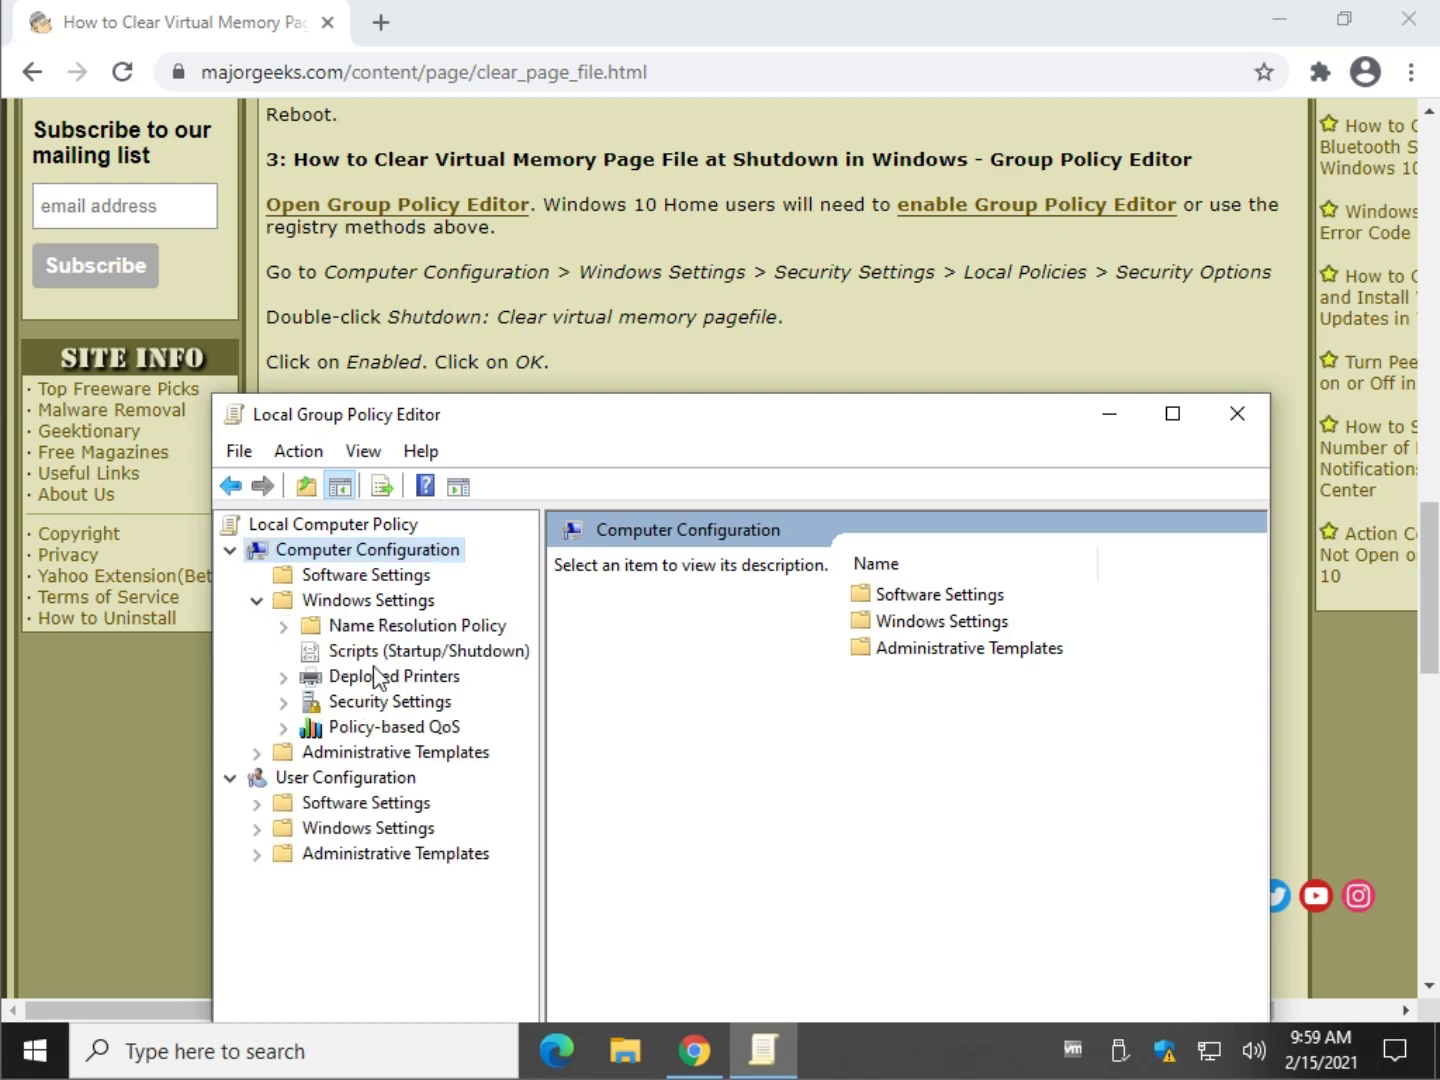
click(284, 702)
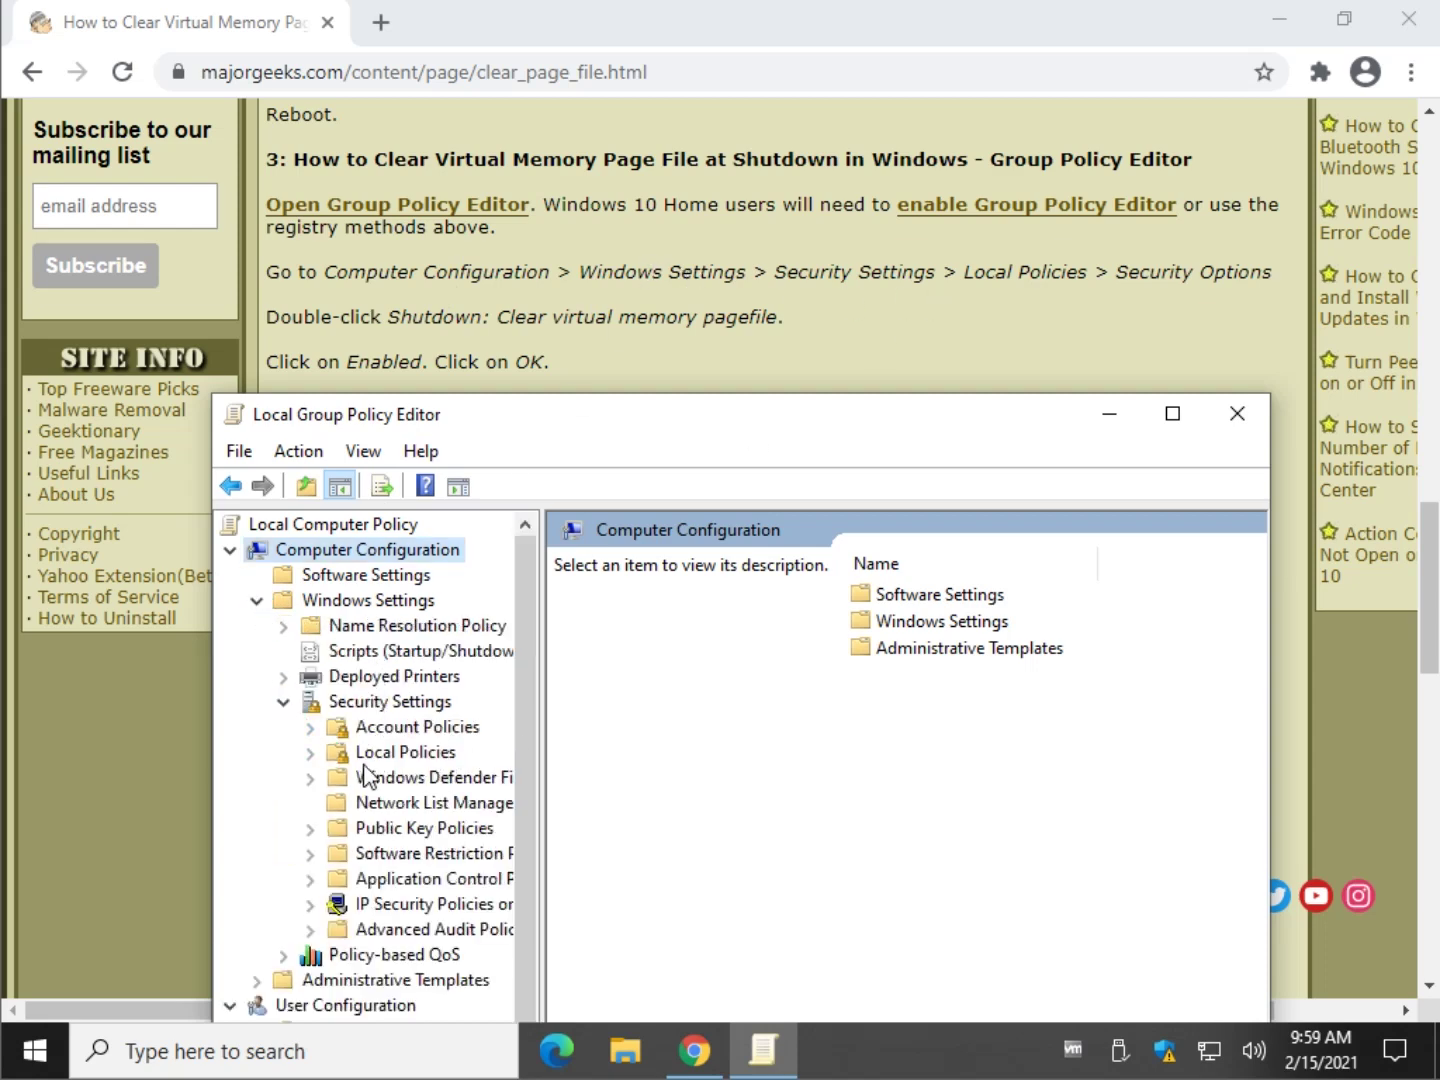
click(310, 752)
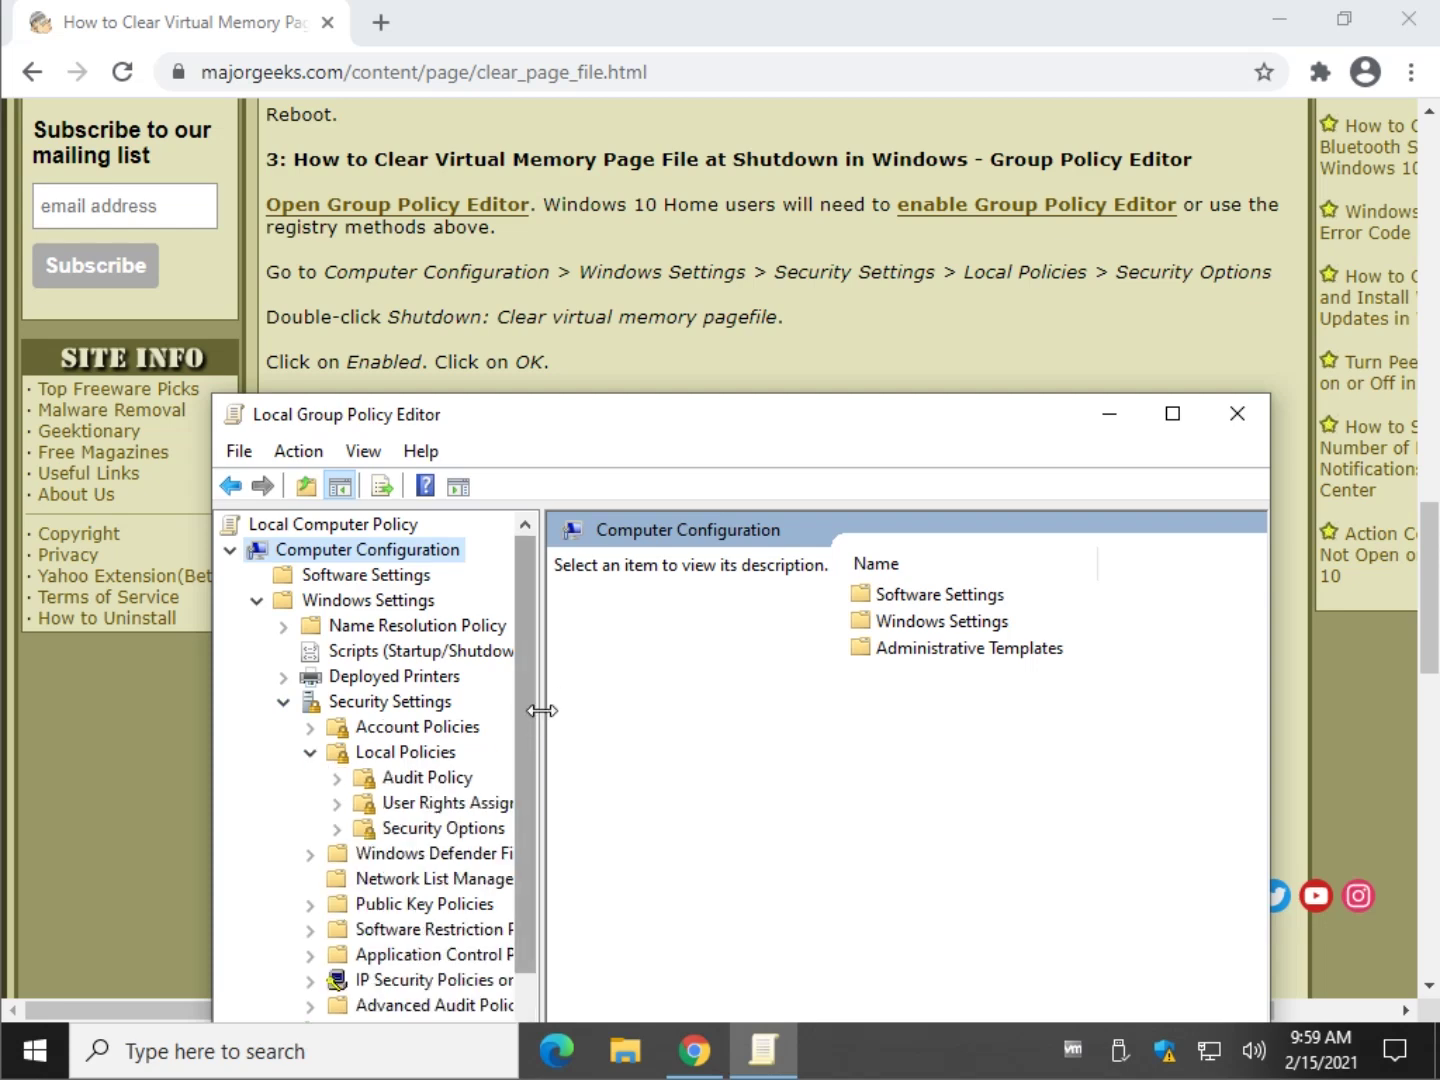
drag(542, 709, 676, 709)
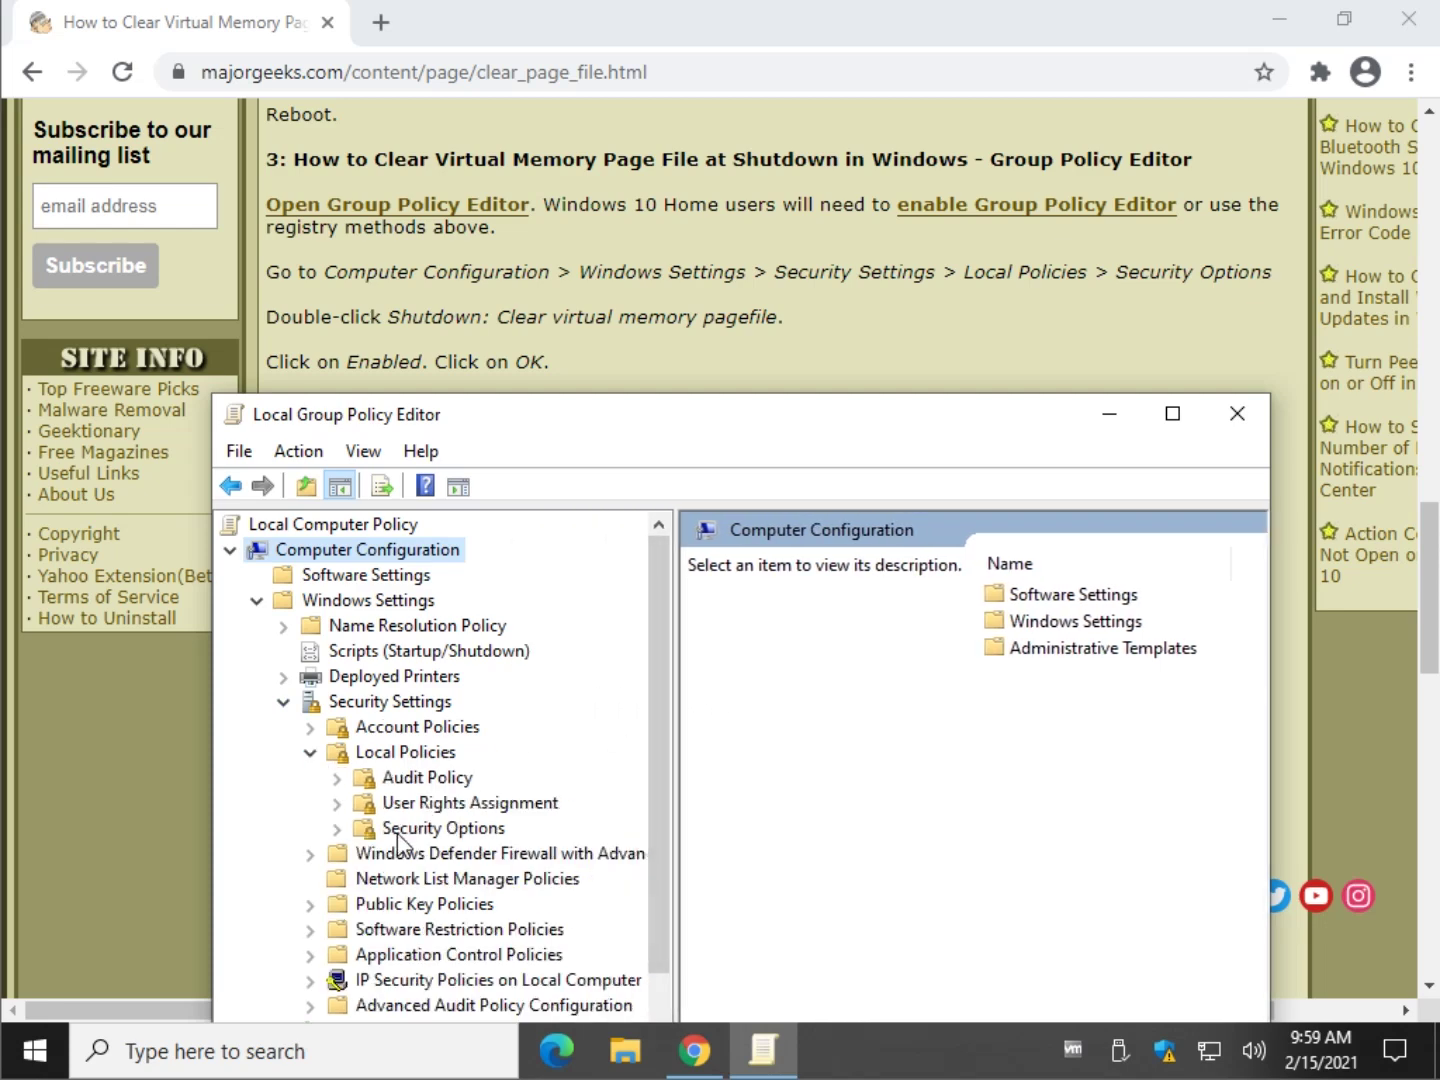
click(419, 828)
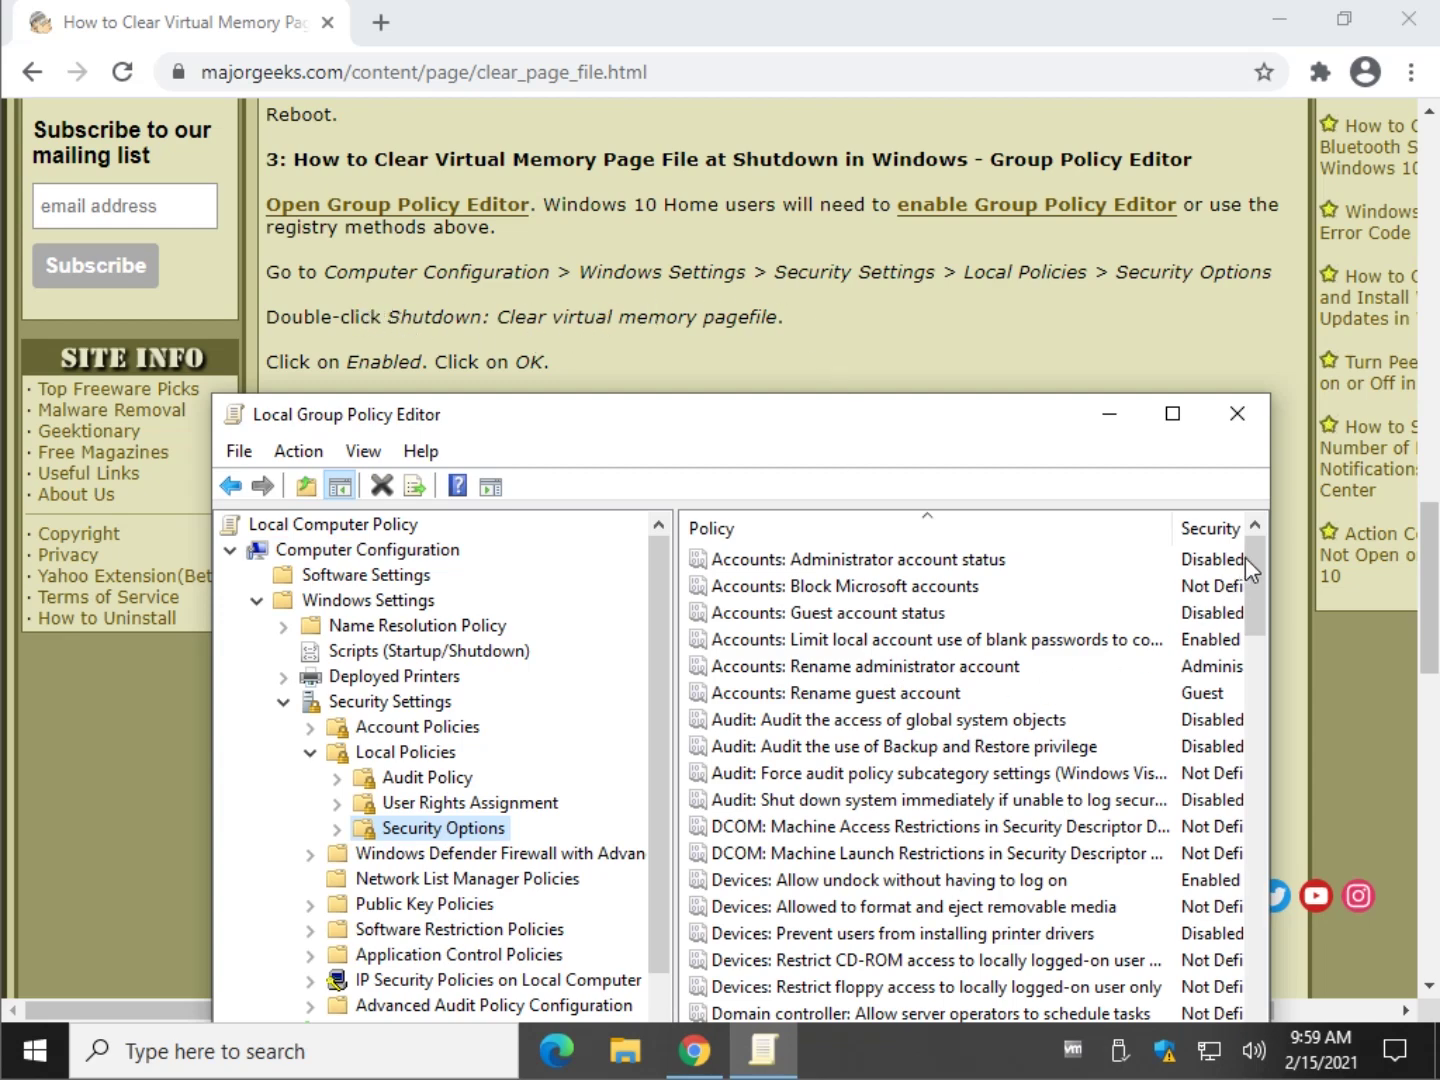
drag(1255, 571, 1263, 962)
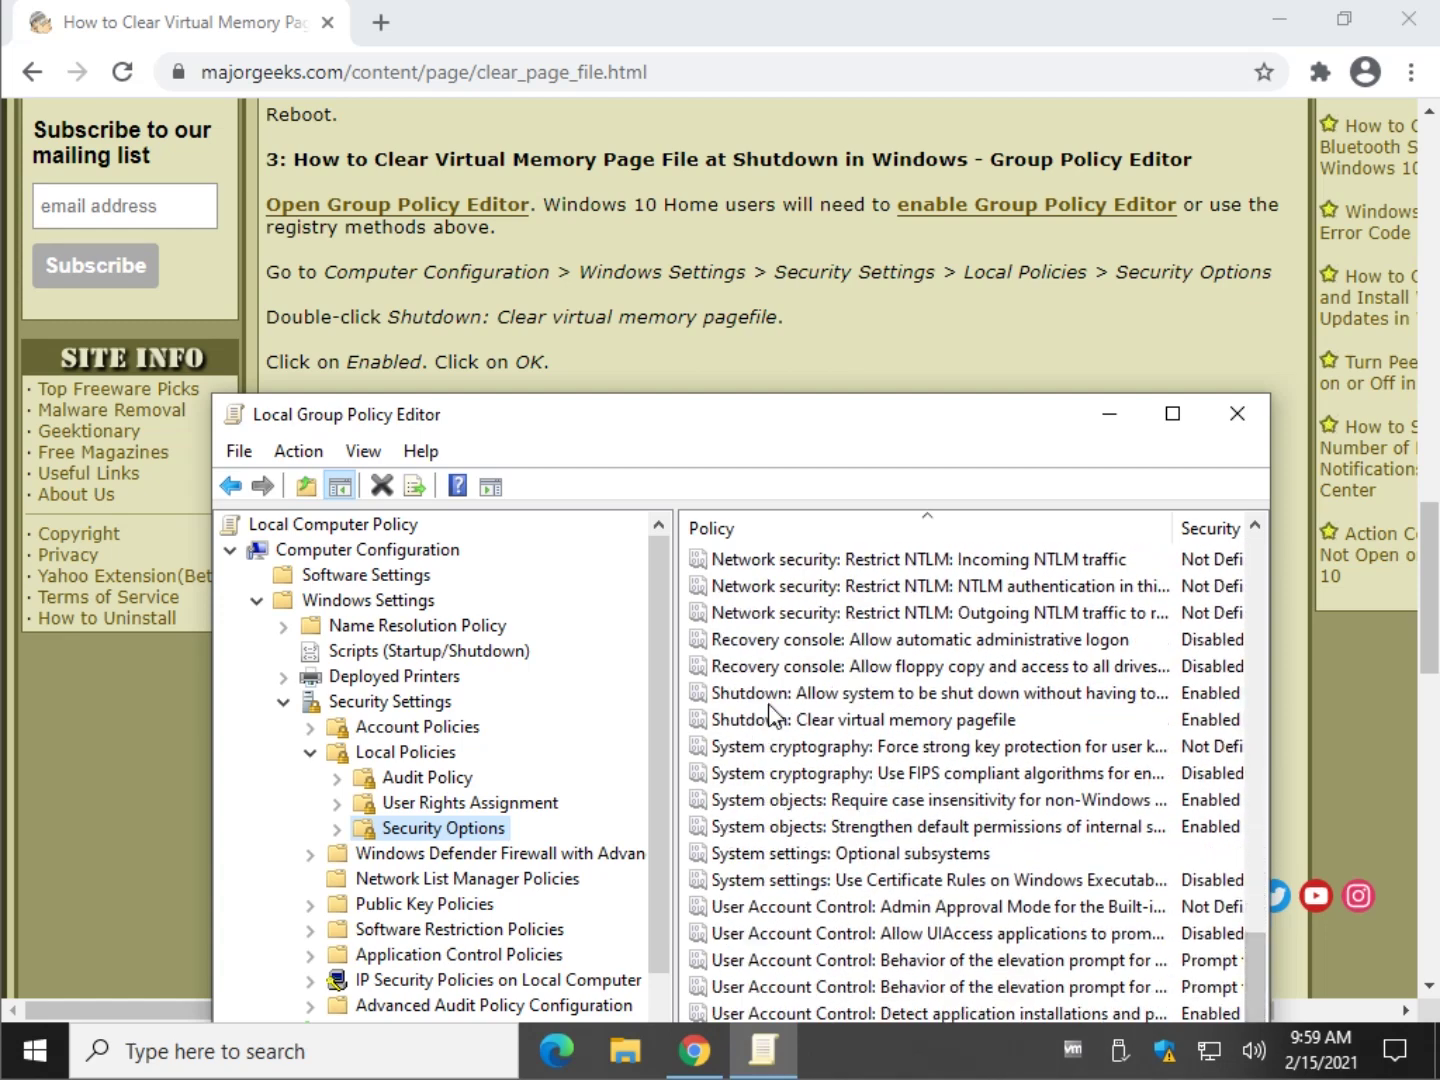
click(795, 693)
click(851, 719)
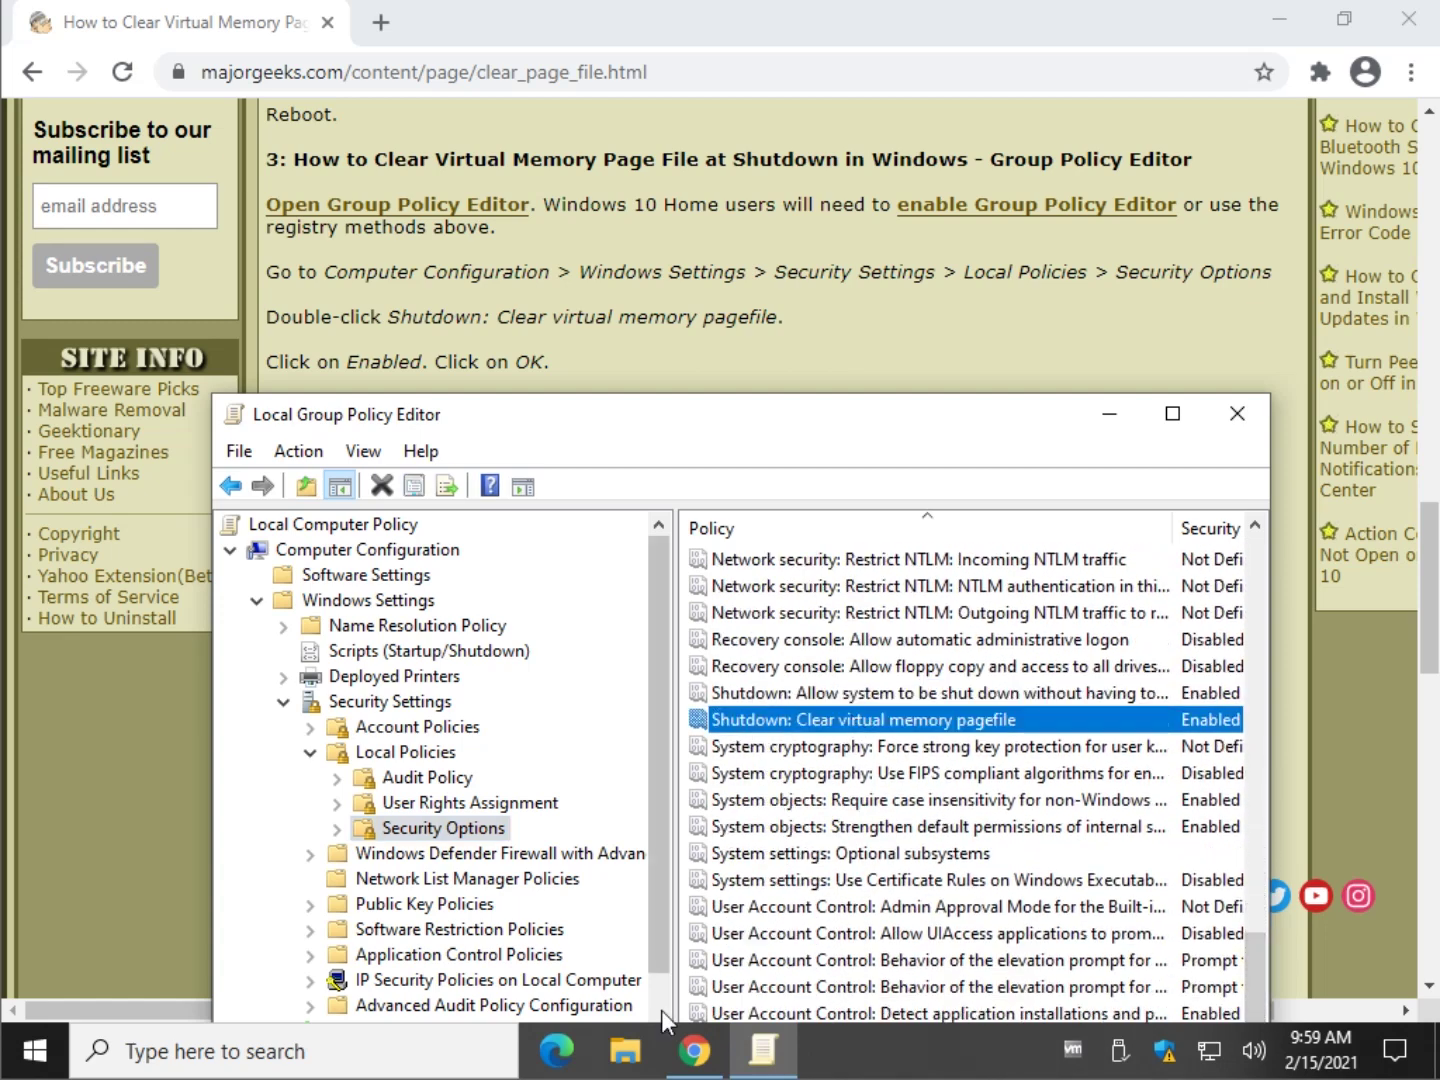
double_click(924, 740)
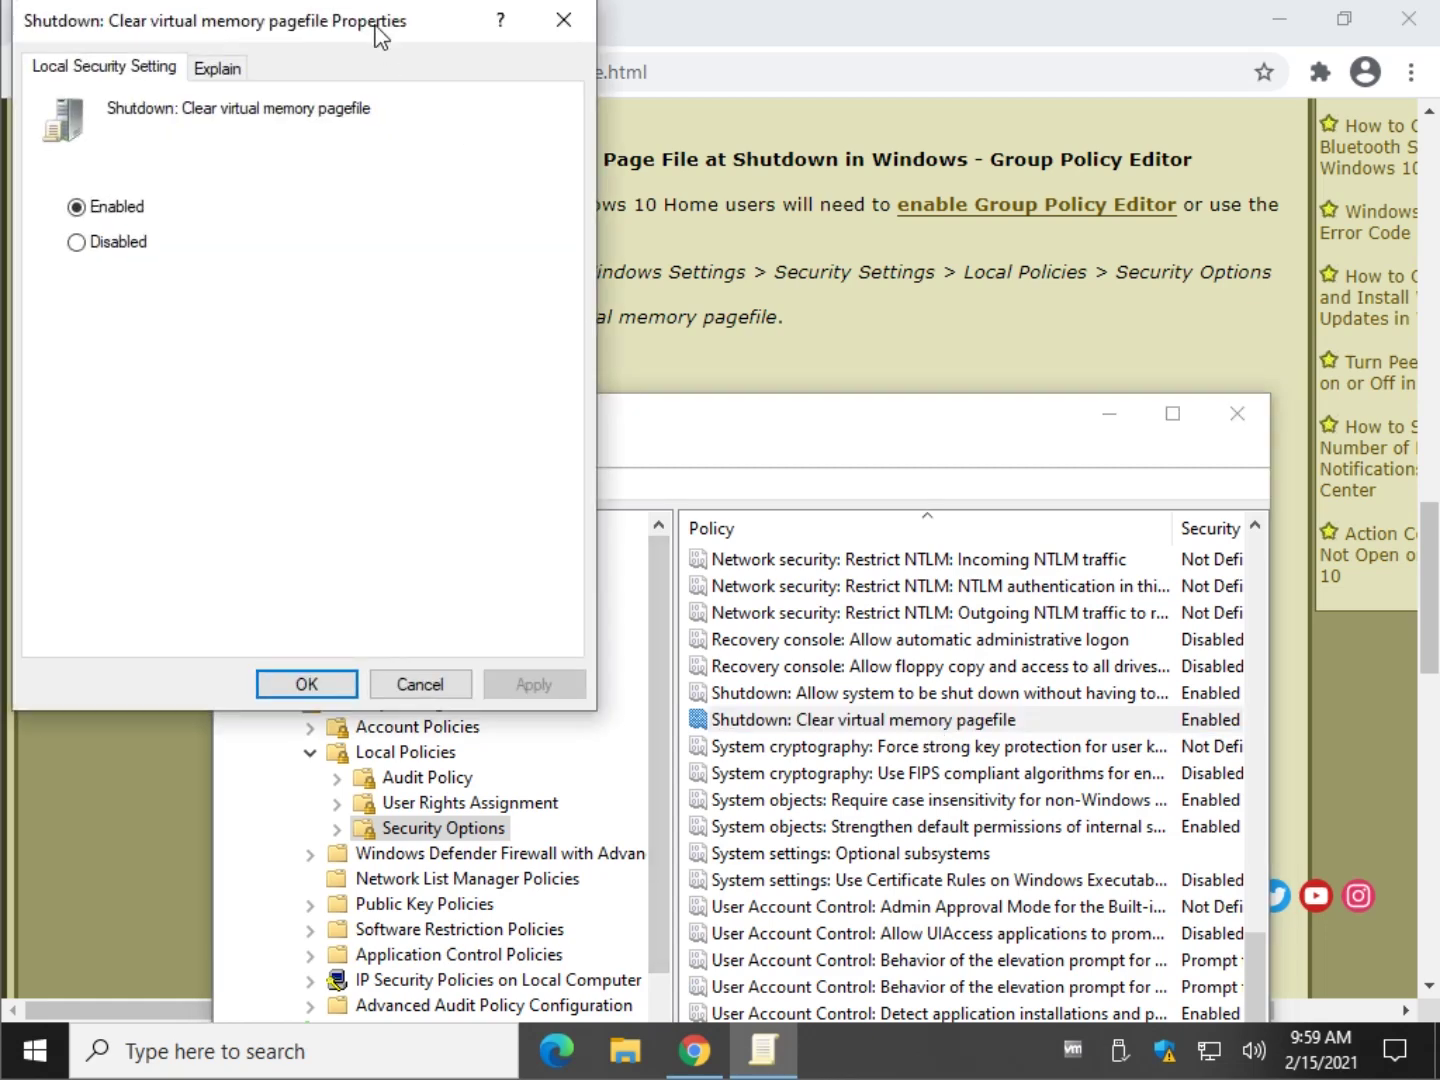
drag(378, 37, 836, 325)
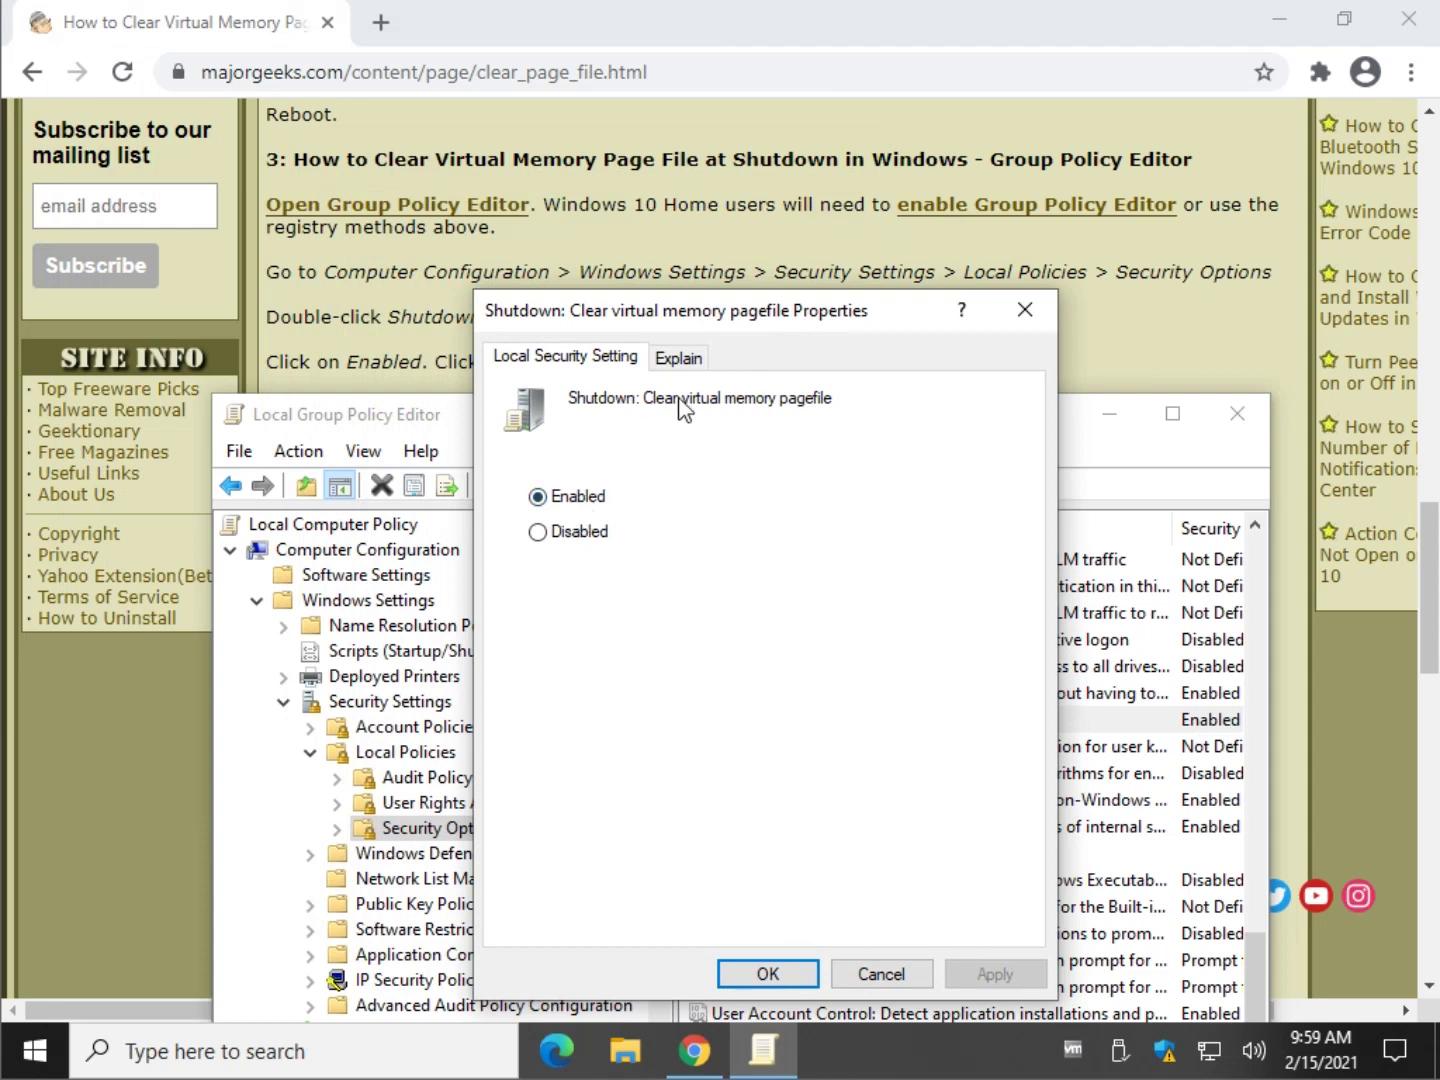
click(689, 356)
click(566, 358)
click(689, 357)
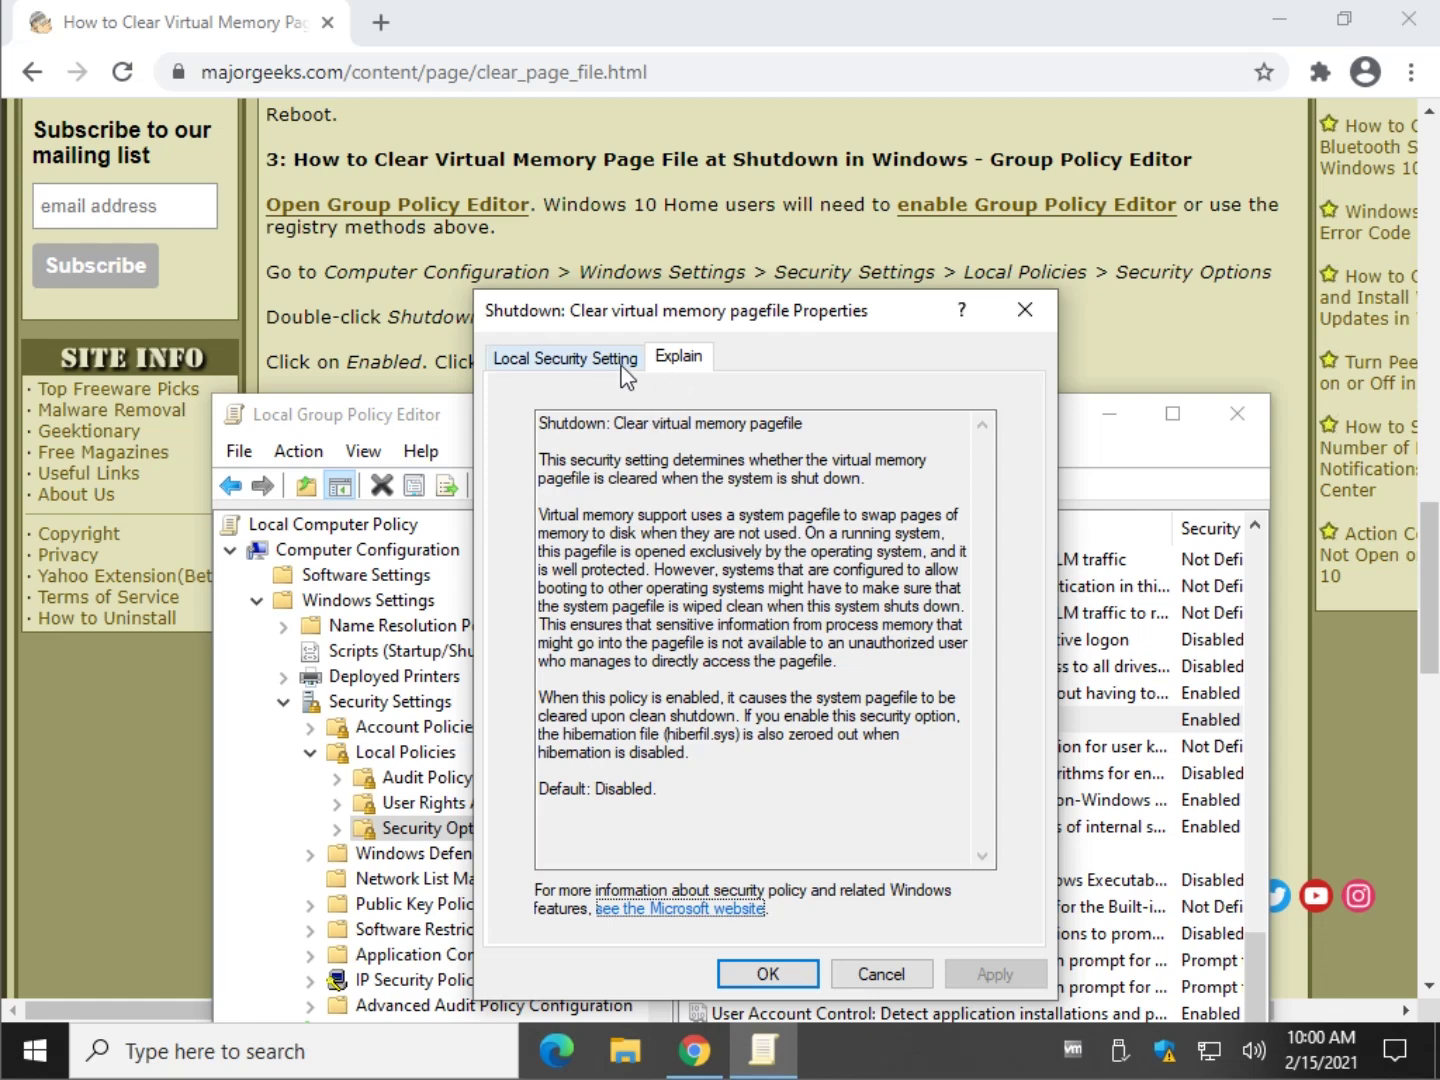
click(551, 357)
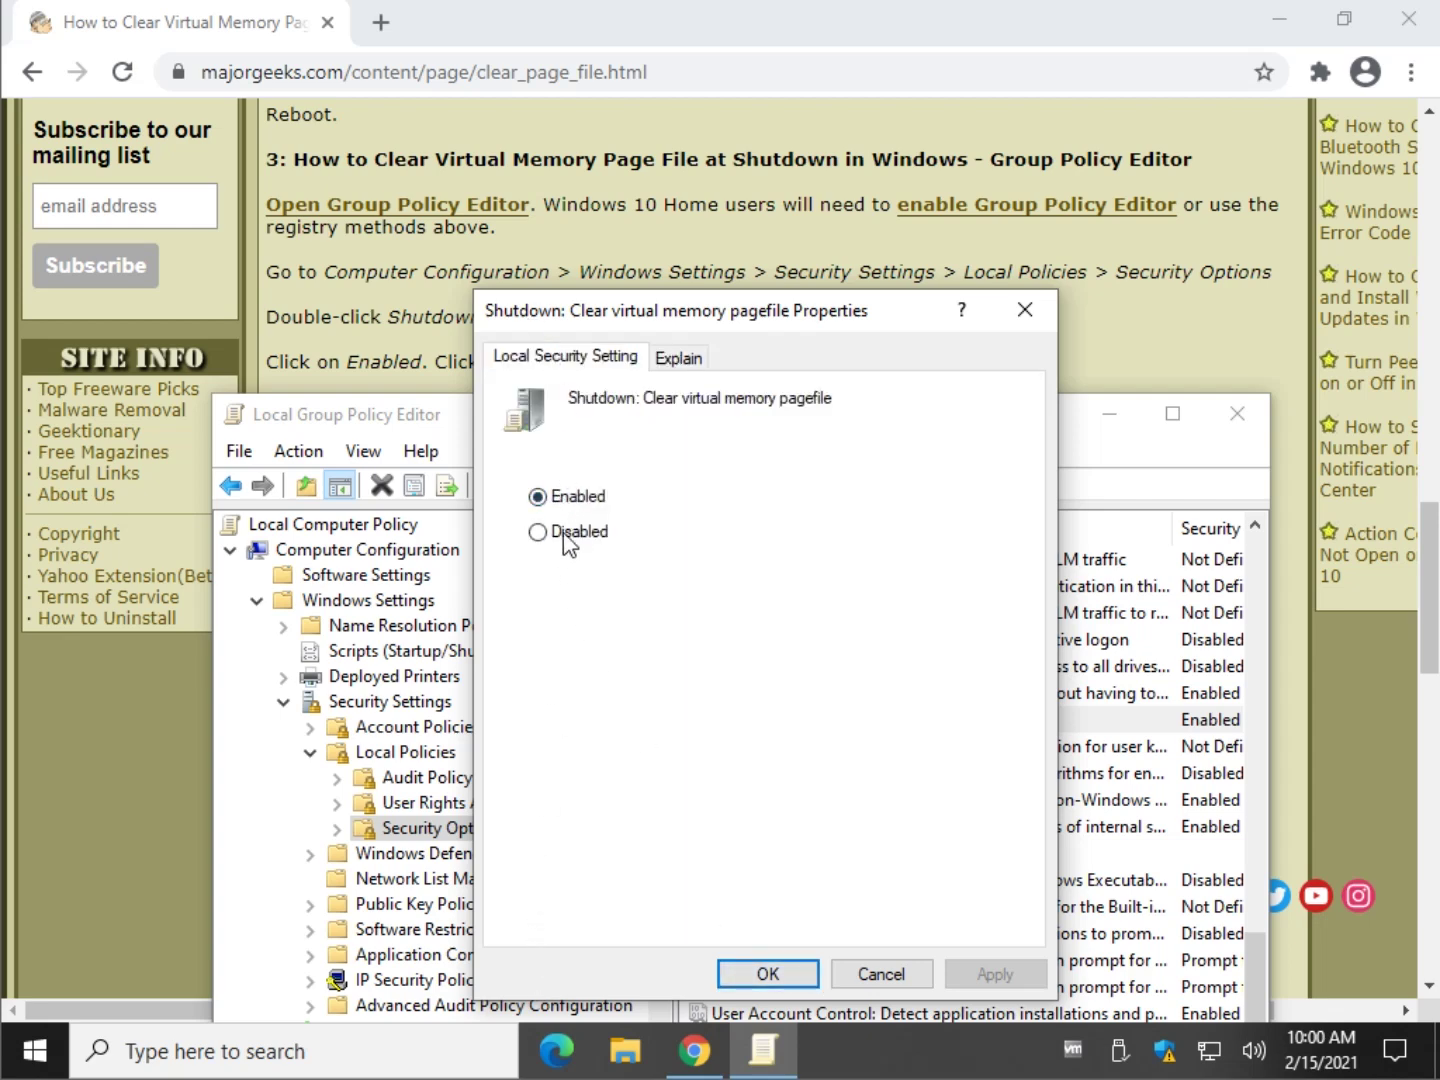
click(878, 974)
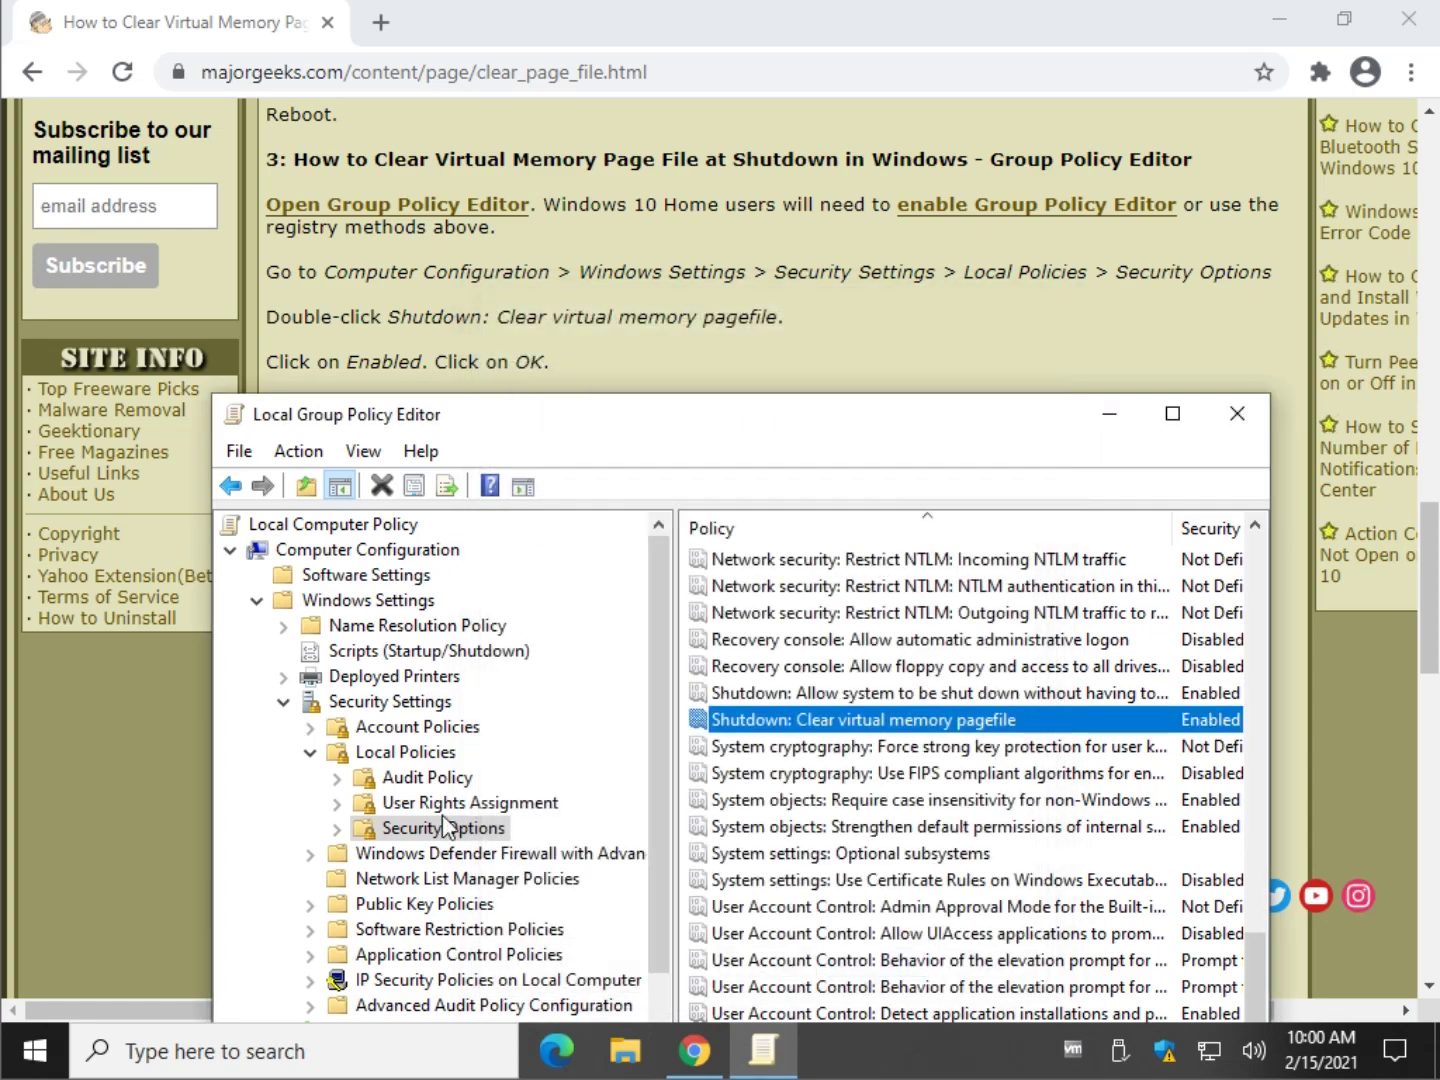
Close the Group Policy Editor and scroll Chrome back up to the MajorGeeks header tagline.
click(1215, 413)
scroll(781, 453, down, 2)
scroll(780, 453, down, 3)
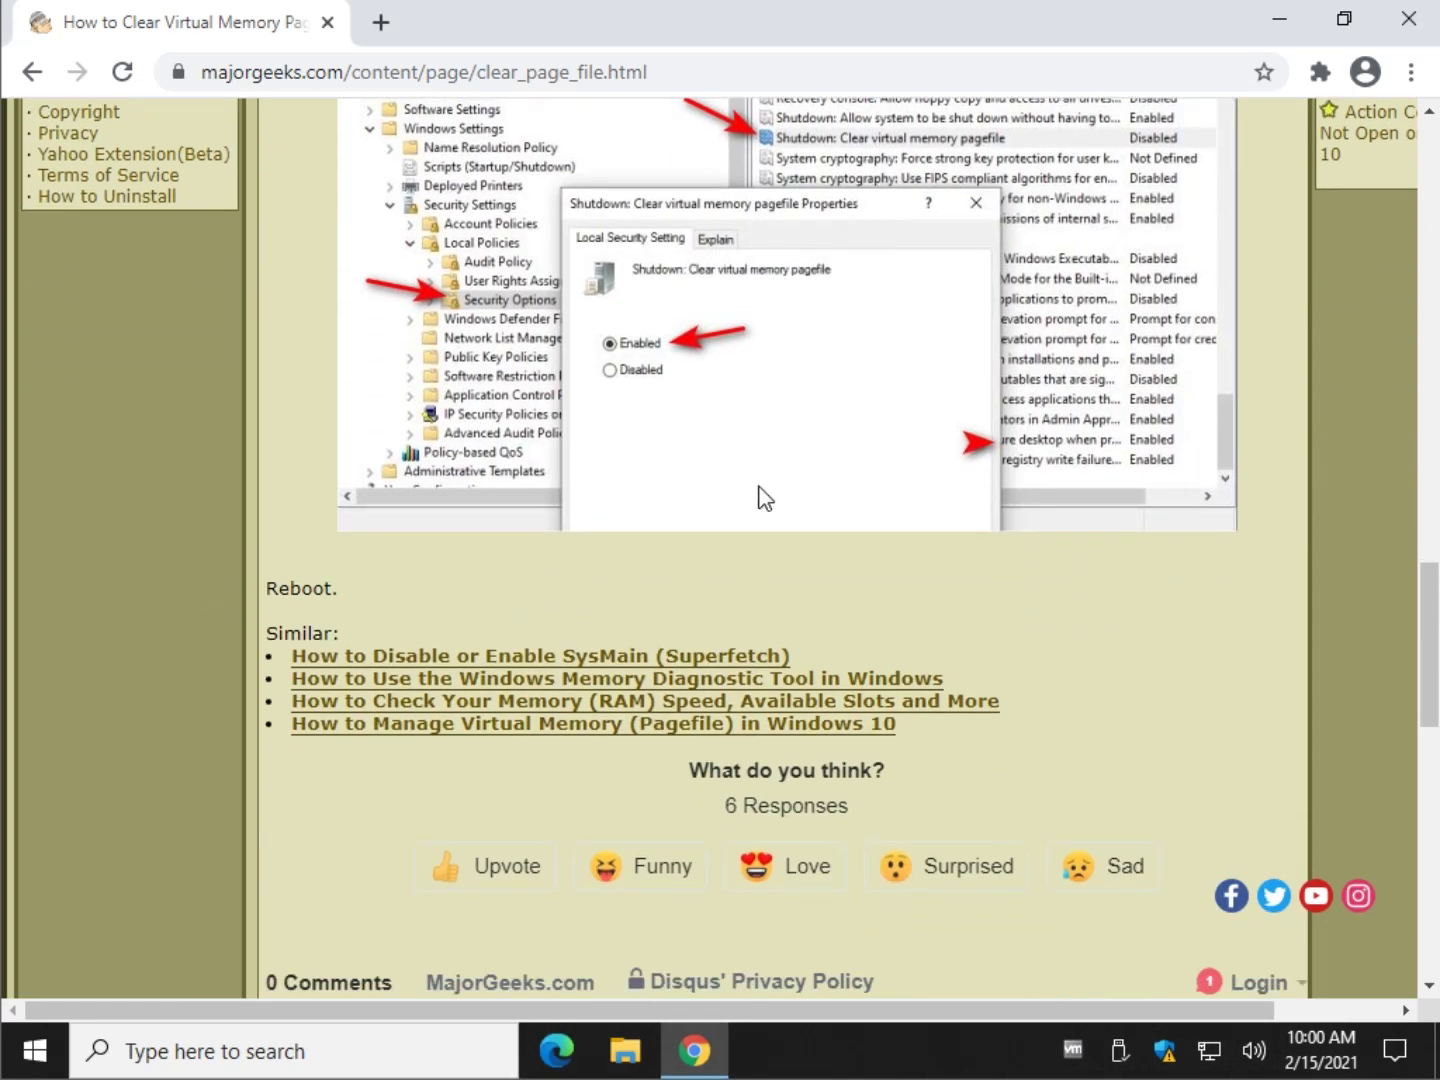
scroll(674, 545, up, 18)
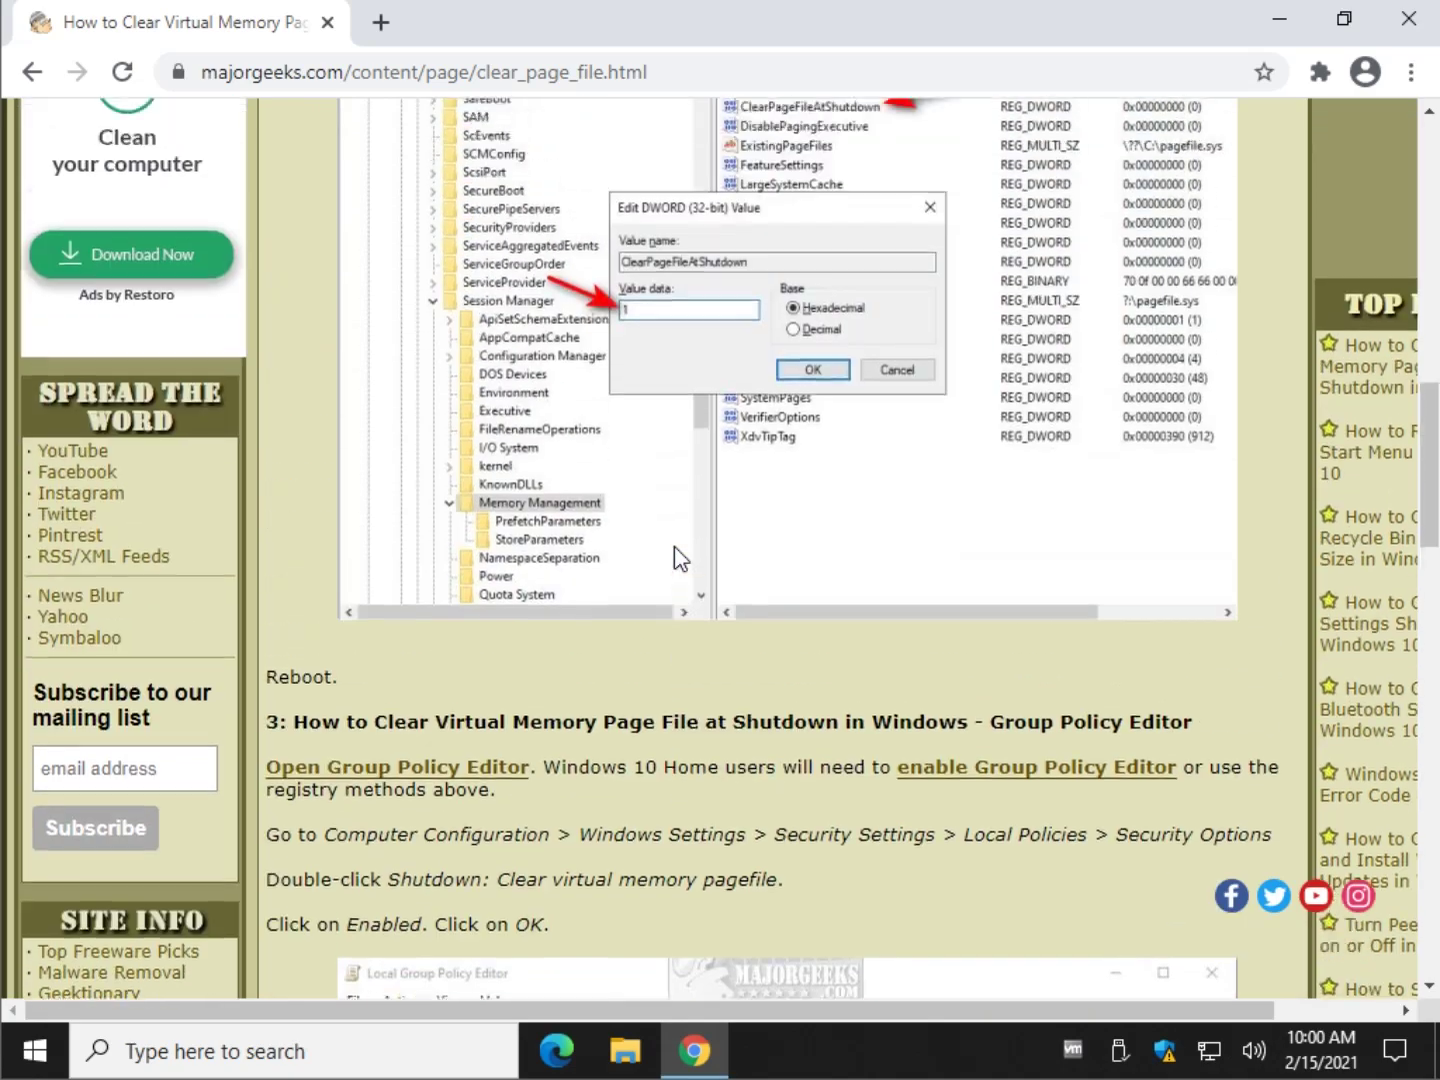
scroll(674, 545, up, 7)
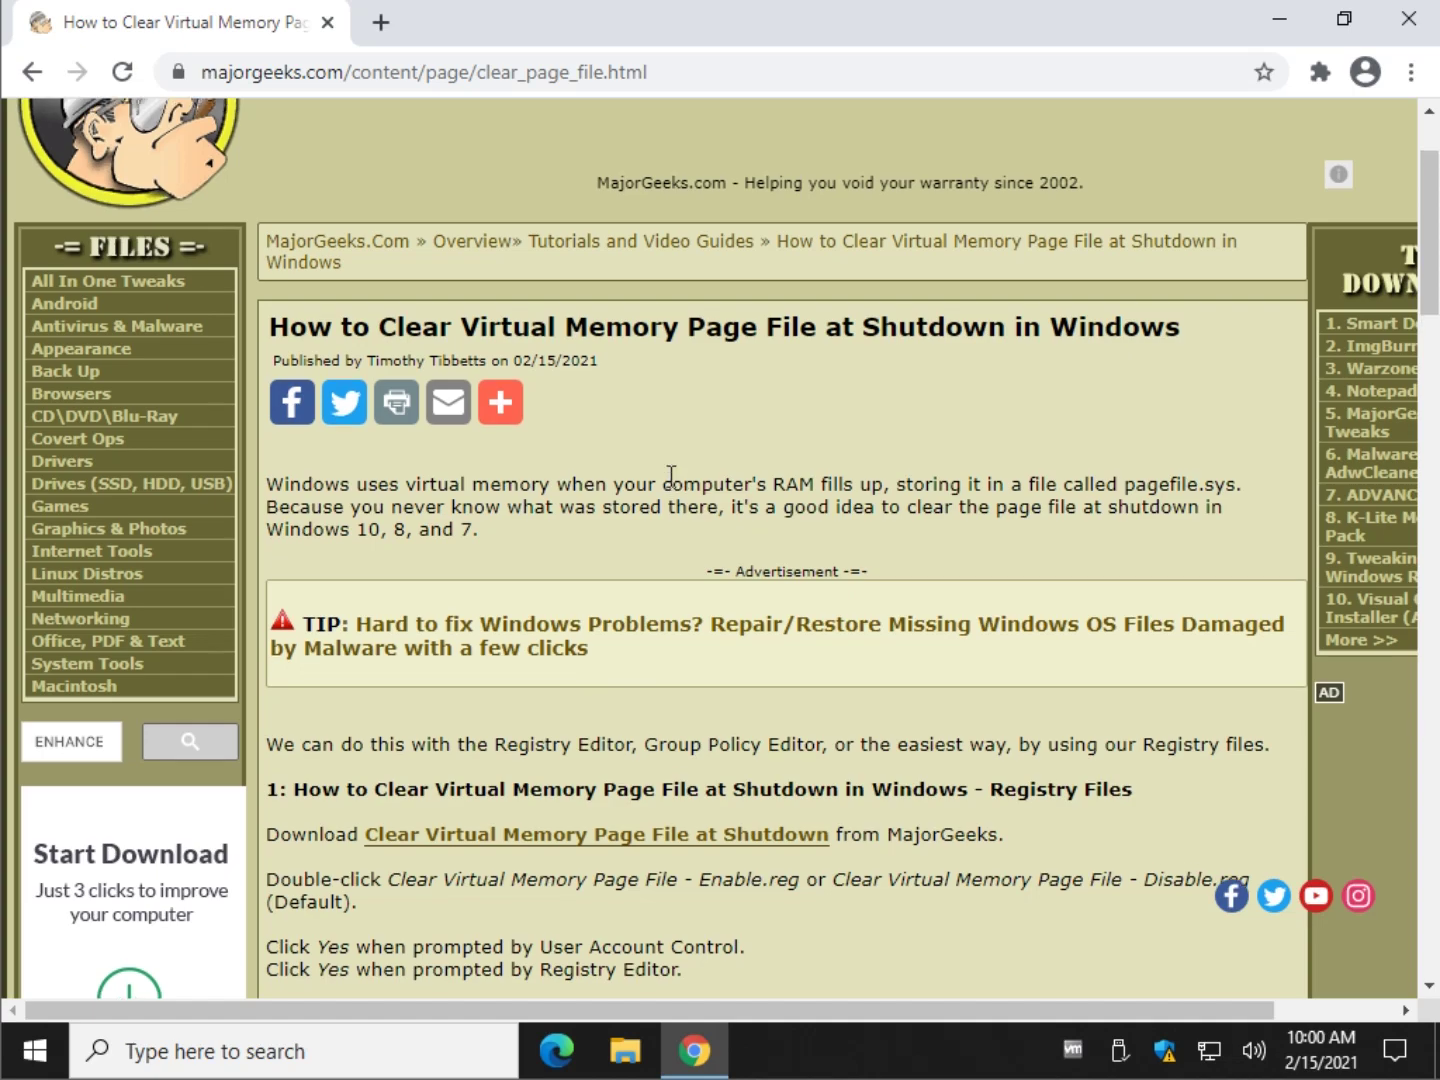
scroll(670, 476, up, 2)
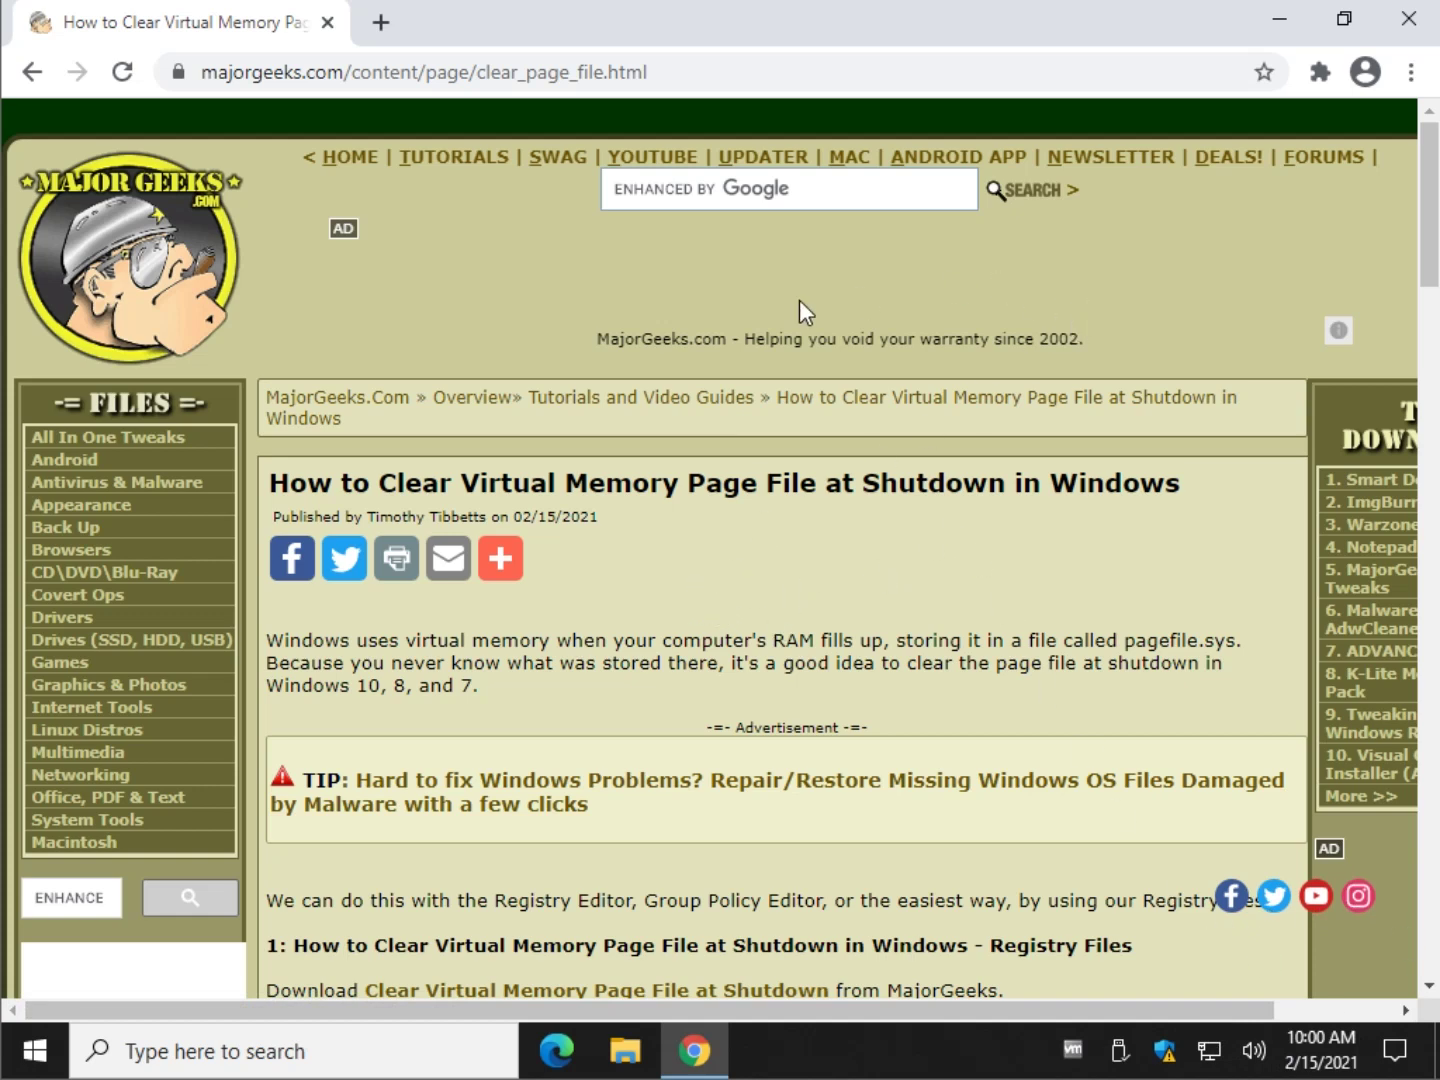
drag(598, 335, 736, 331)
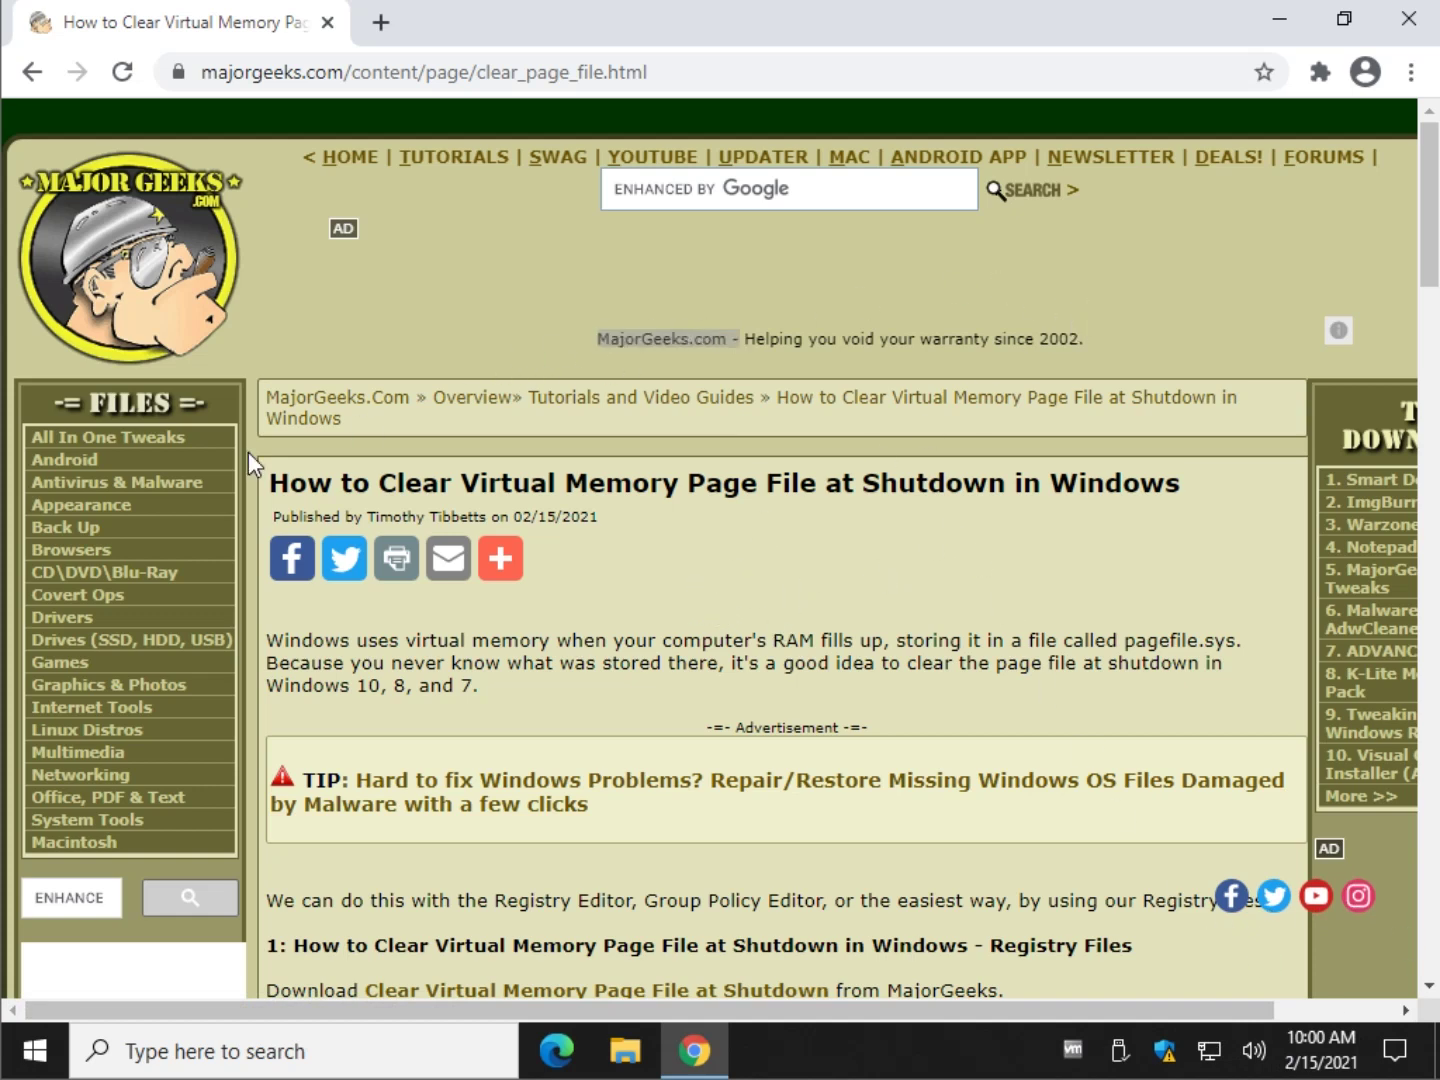